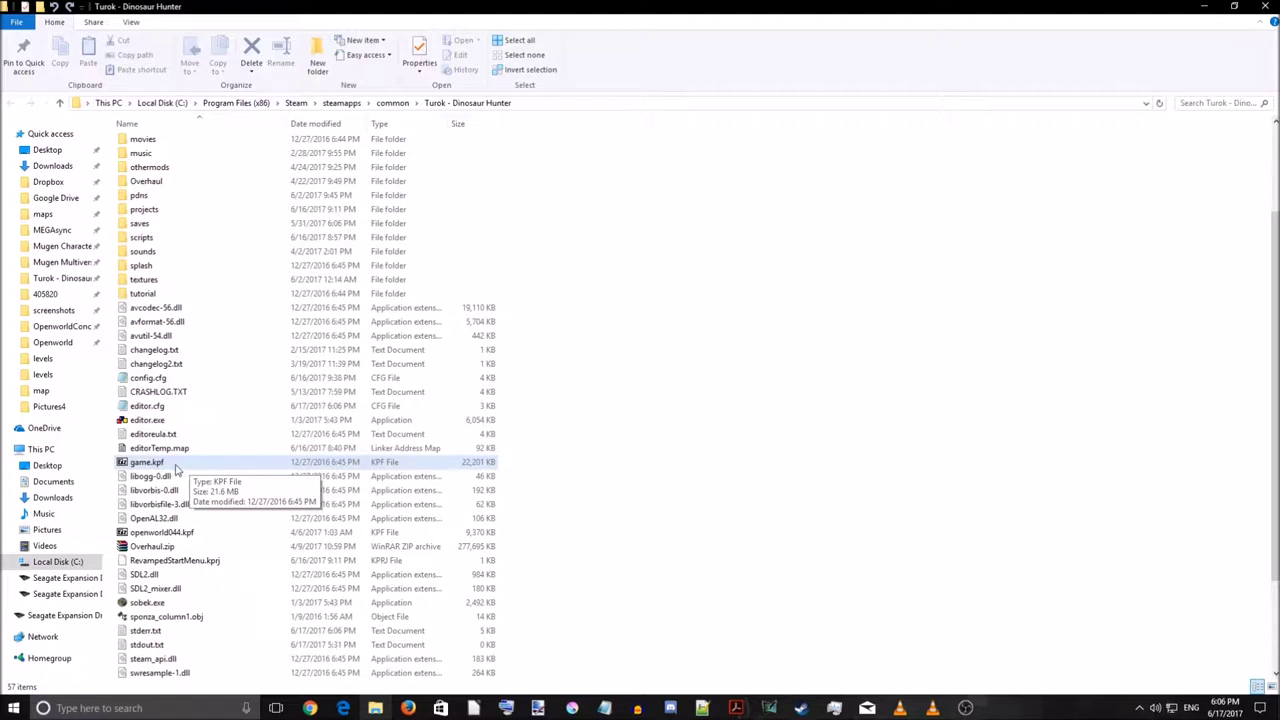
Rename game.kpf in the Turok - Dinosaur Hunter folder to game.zip and accept the file extension change
scroll(515, 550, up, 3)
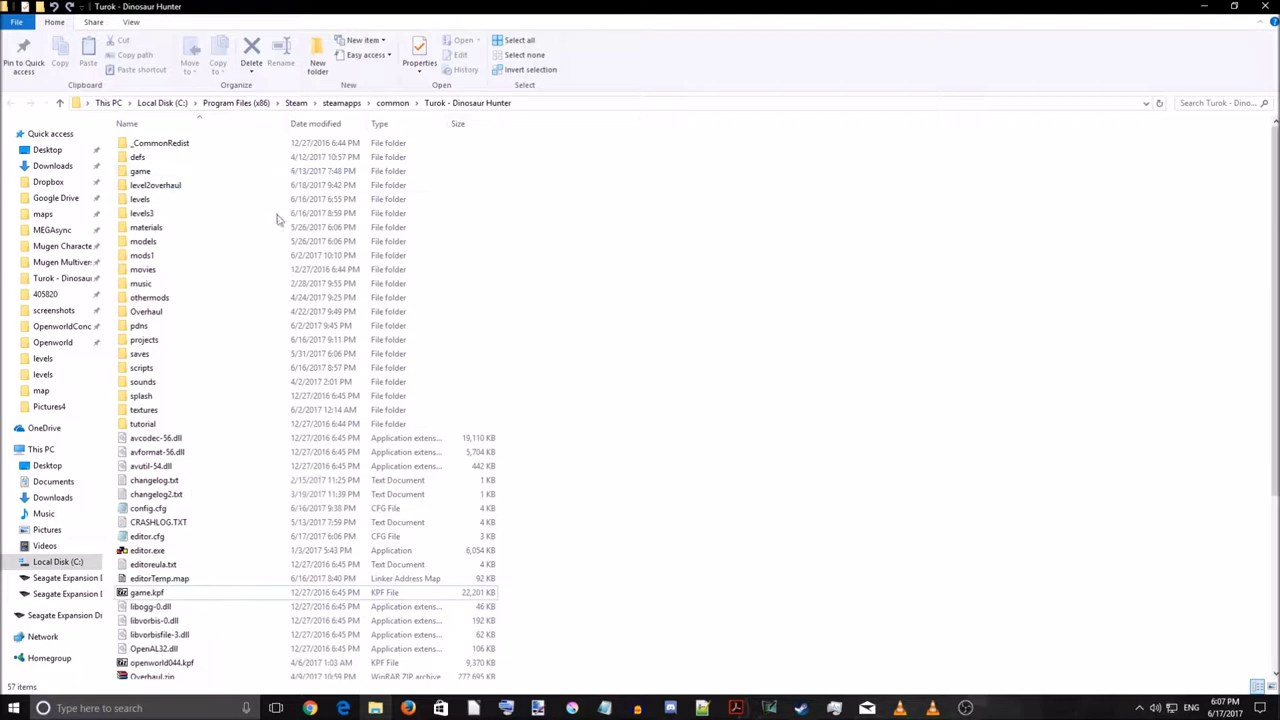
scroll(197, 566, down, 1)
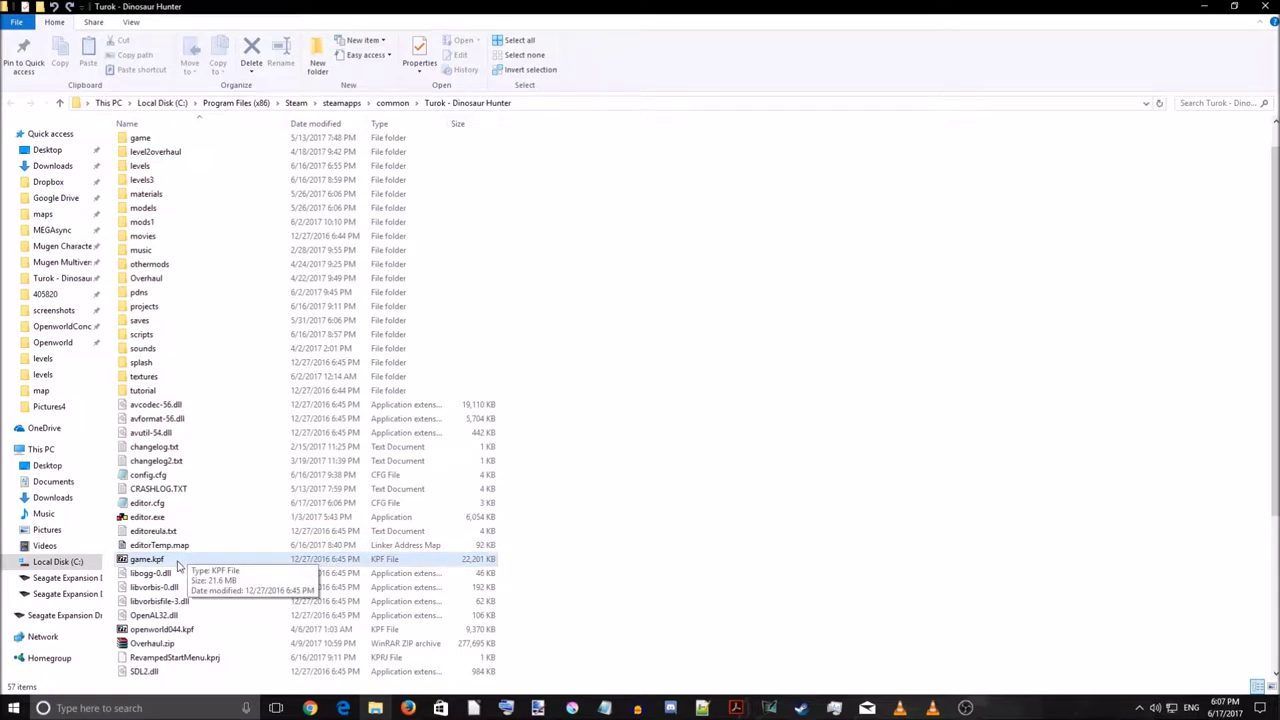
scroll(178, 566, up, 1)
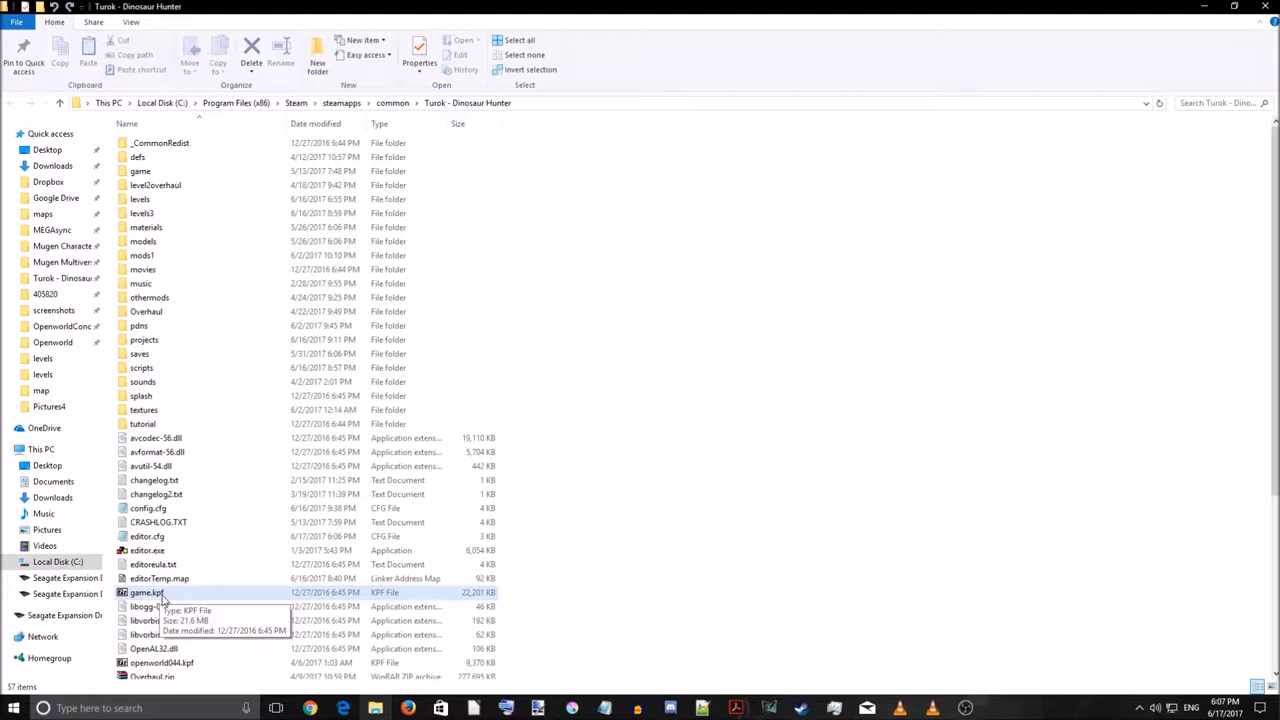
click(163, 595)
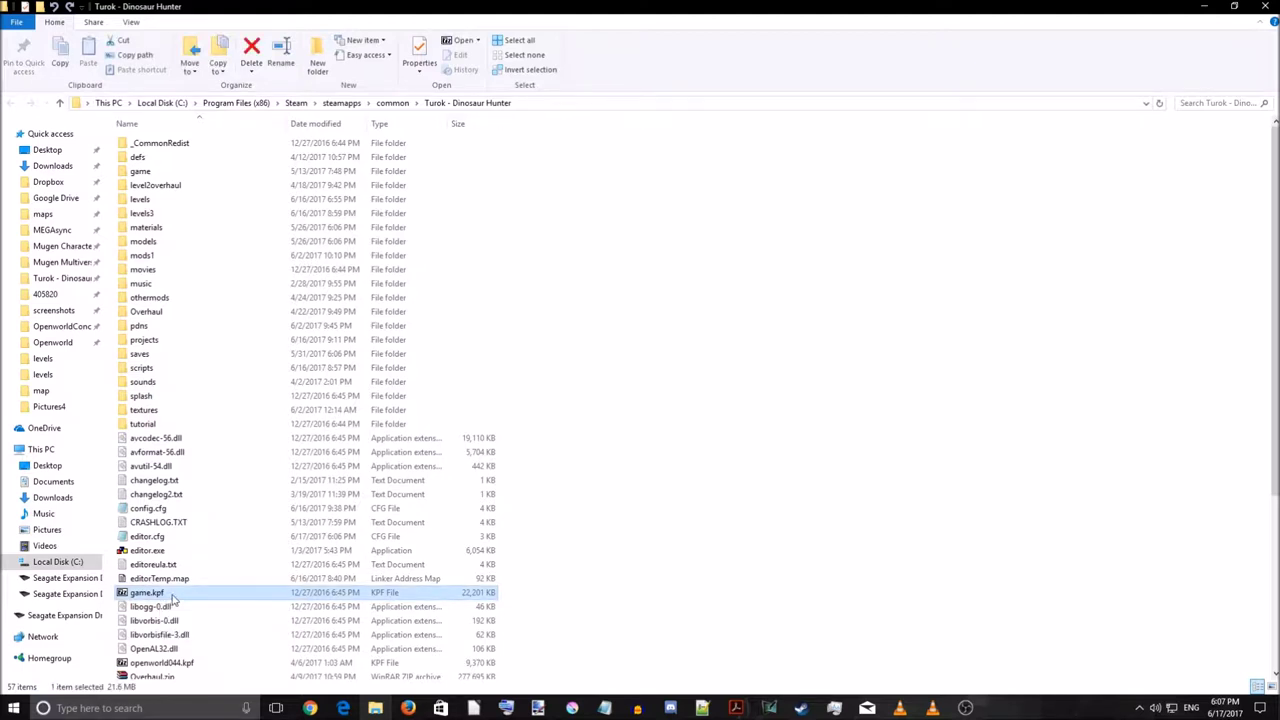
right_click(172, 597)
click(207, 566)
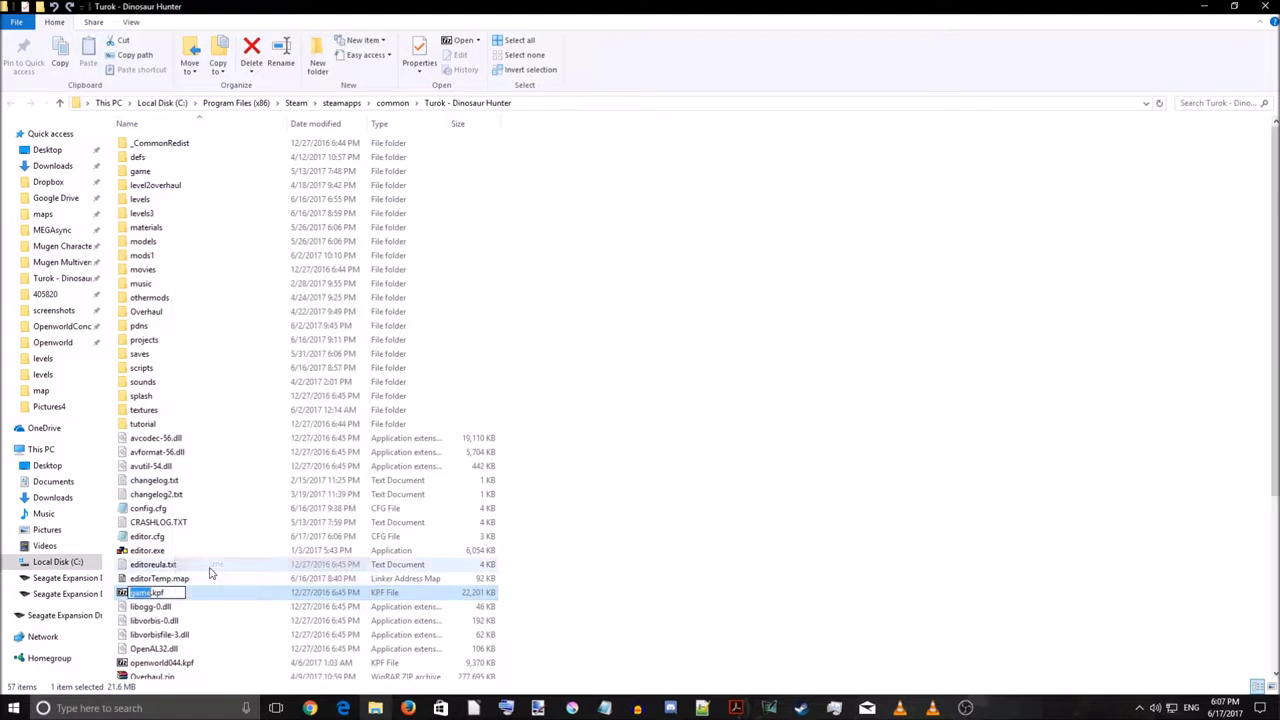
click(180, 592)
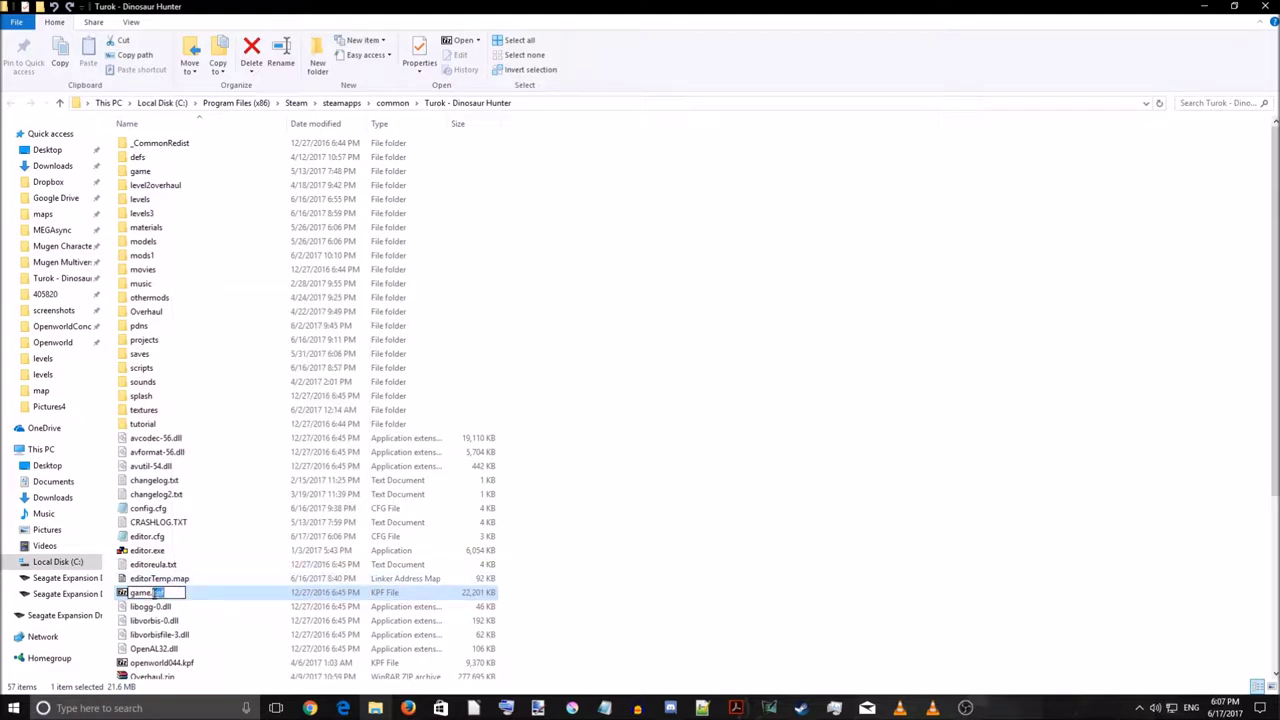
key(BackSpace)
text(zip)
key(Return)
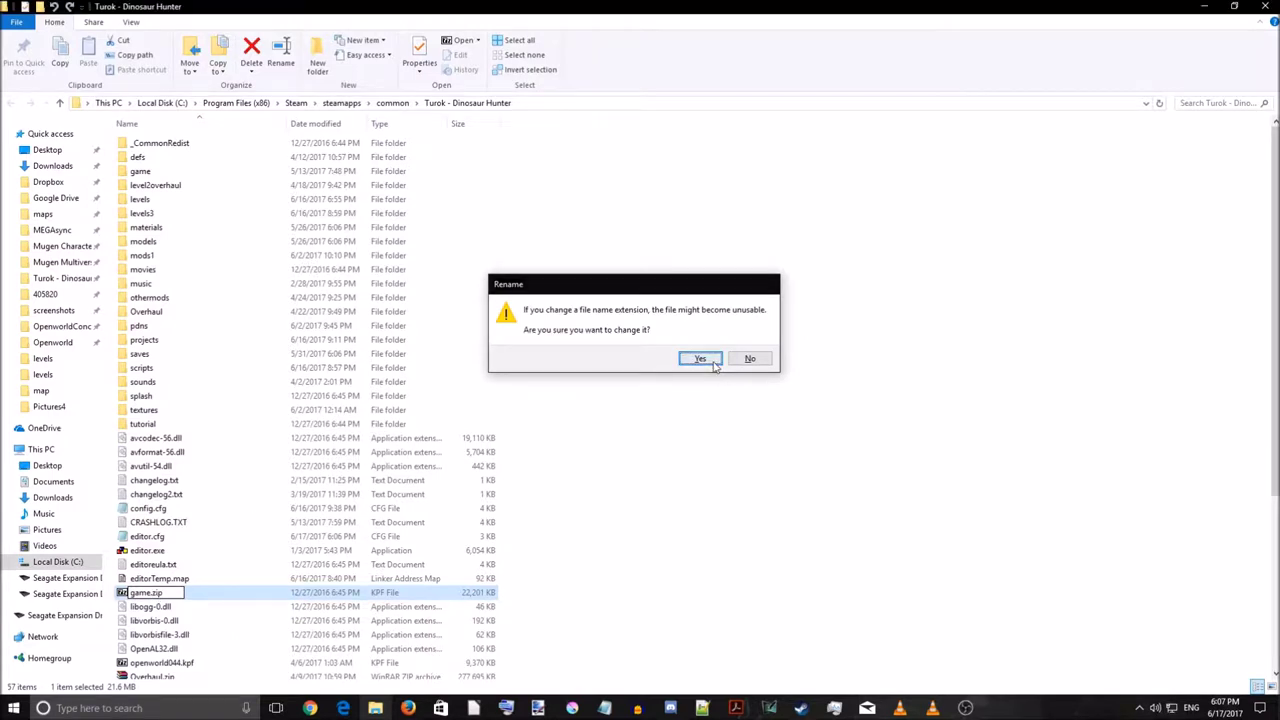
click(712, 363)
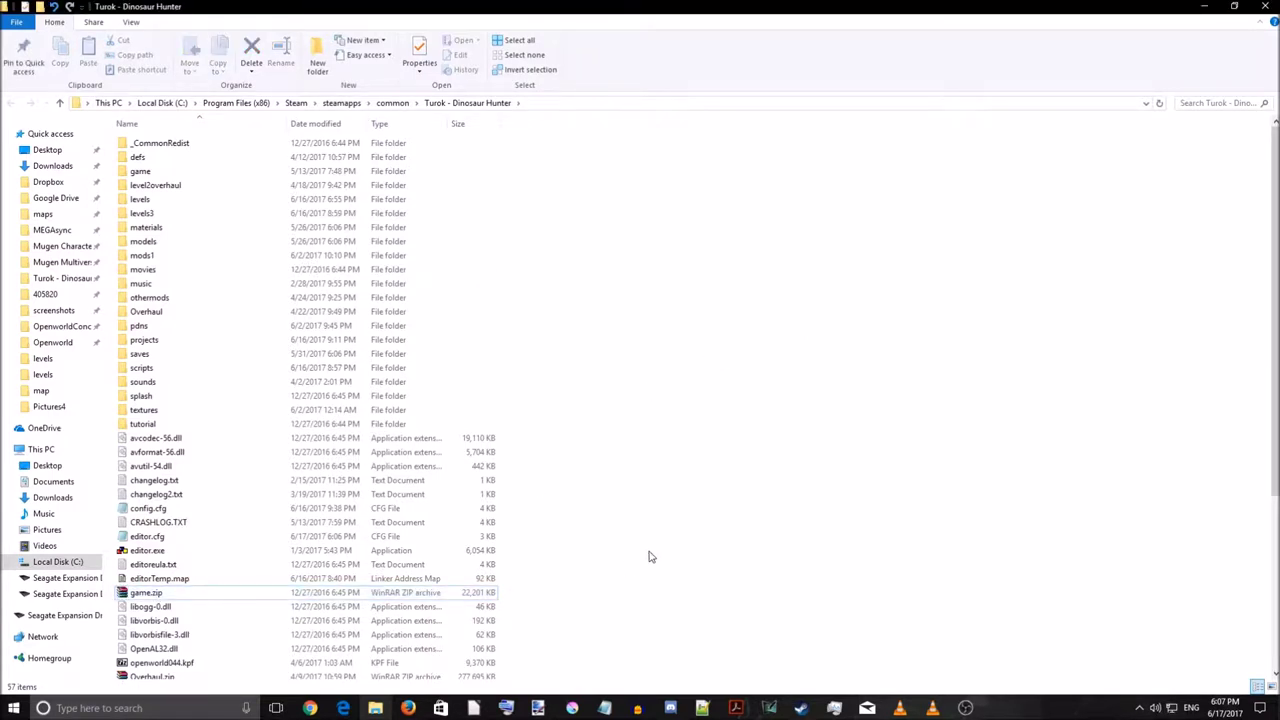
Extract game.zip into its own game folder, replacing all existing files there
scroll(620, 540, down, 1)
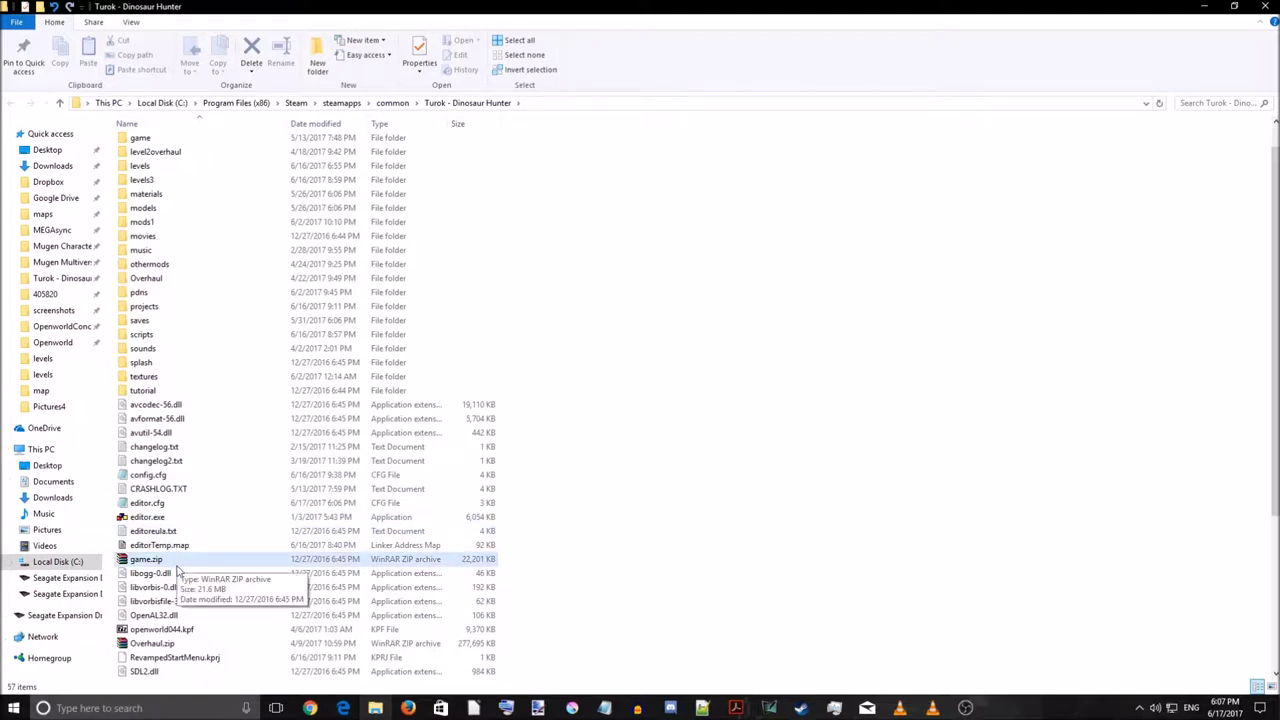
scroll(165, 566, up, 1)
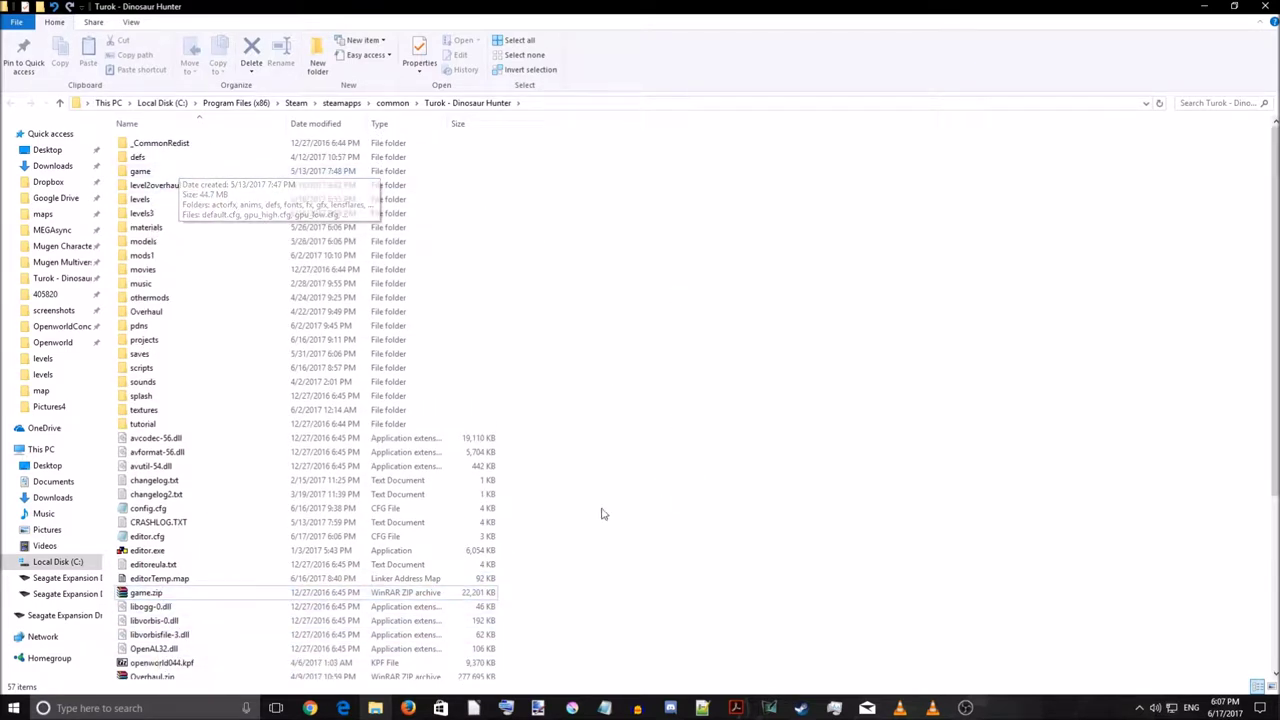
right_click(146, 597)
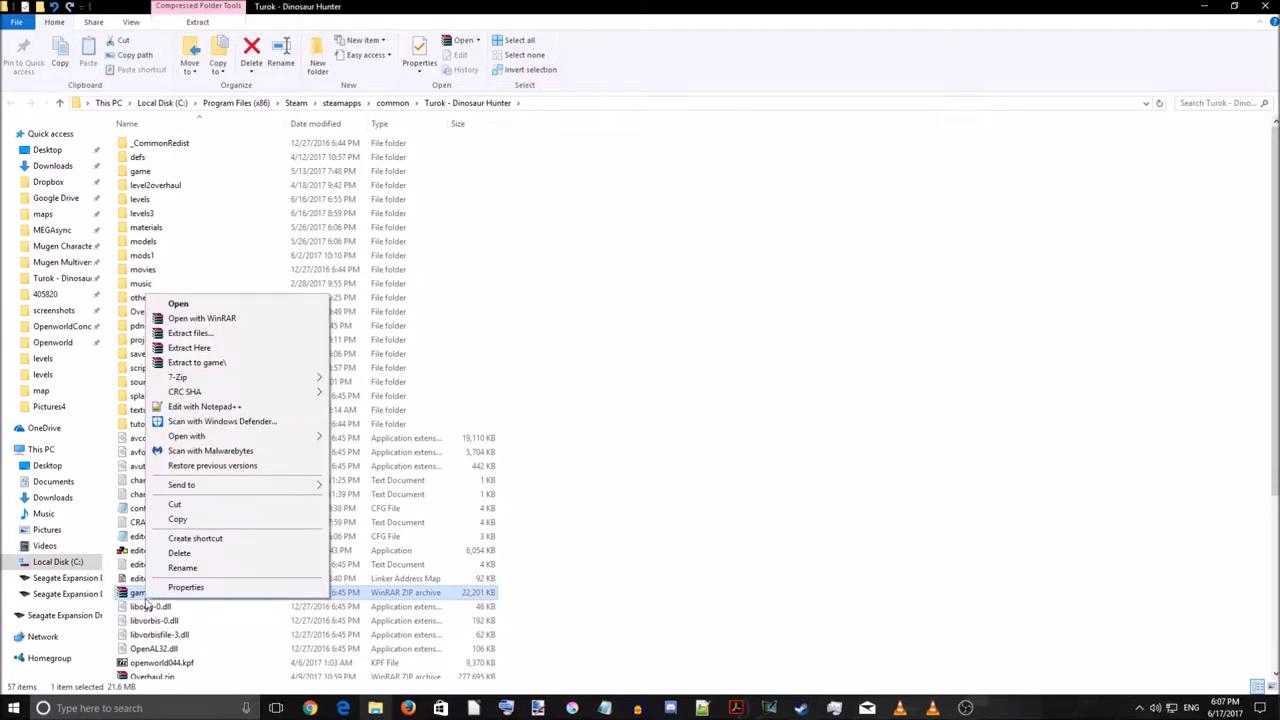
click(217, 364)
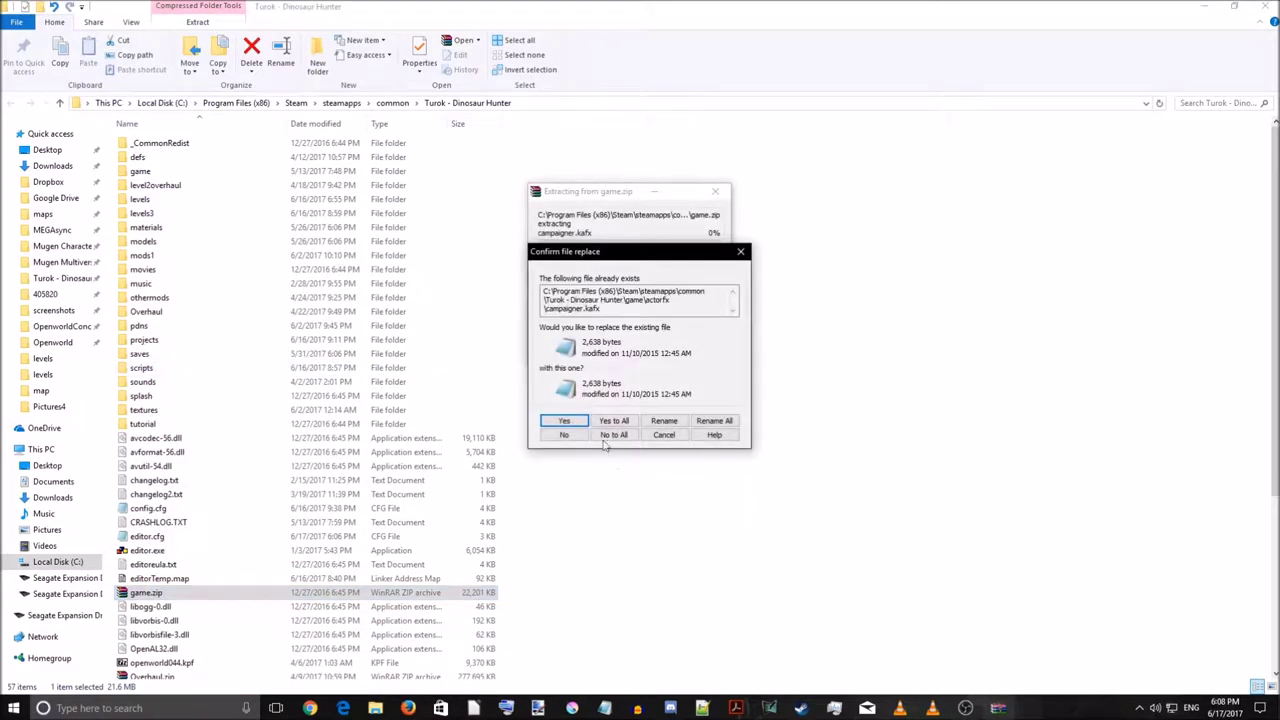
click(622, 422)
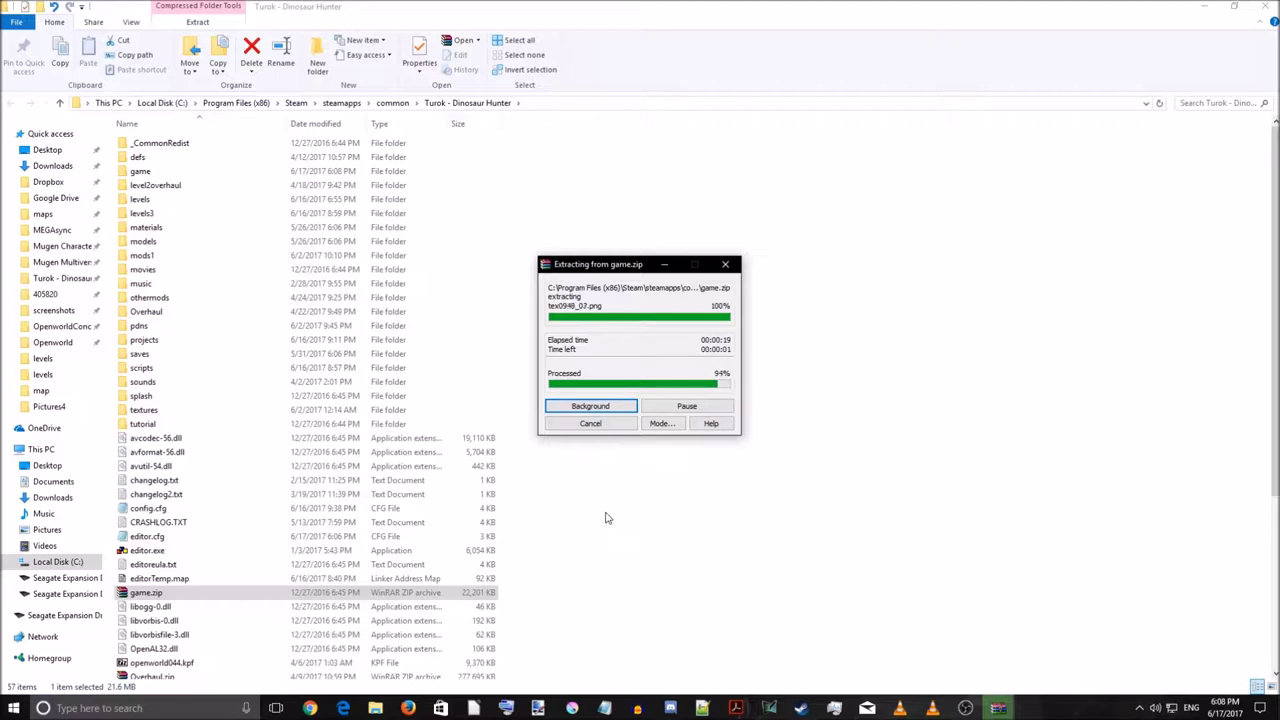
click(630, 483)
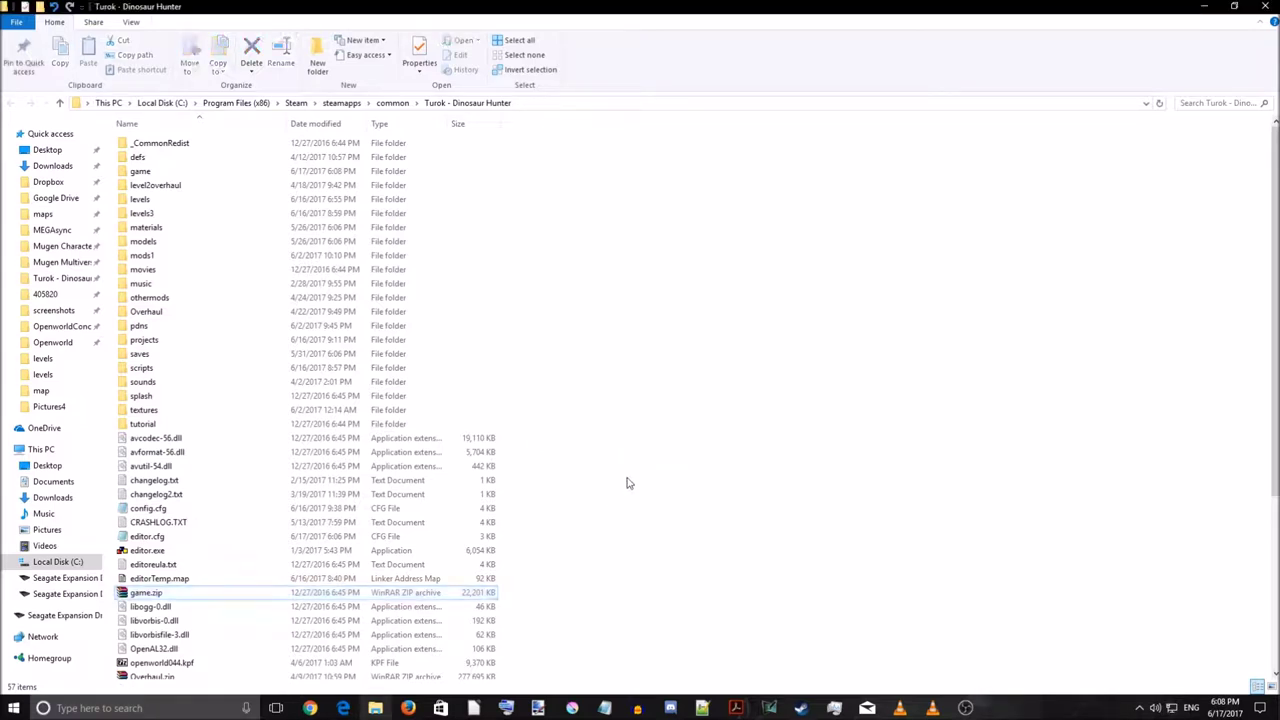
Examine the extracted game folder and the texture images in its textures subfolder, and return to the game folder
double_click(194, 172)
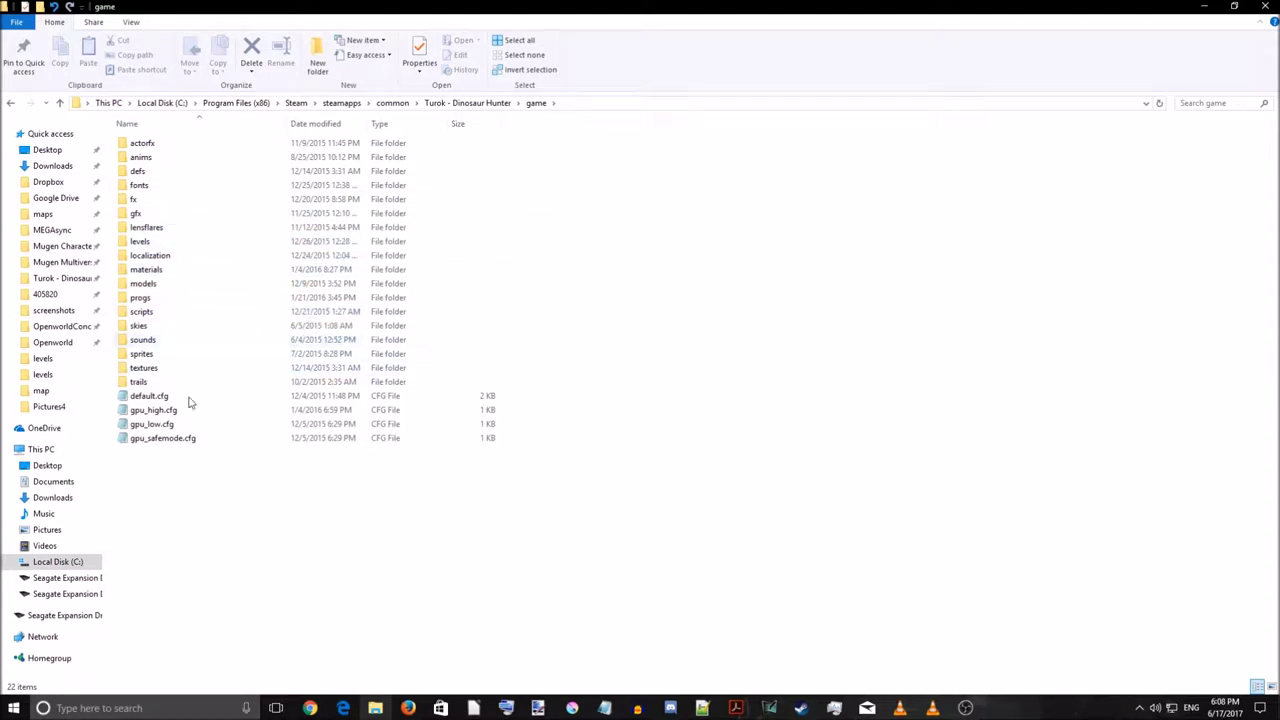
click(487, 104)
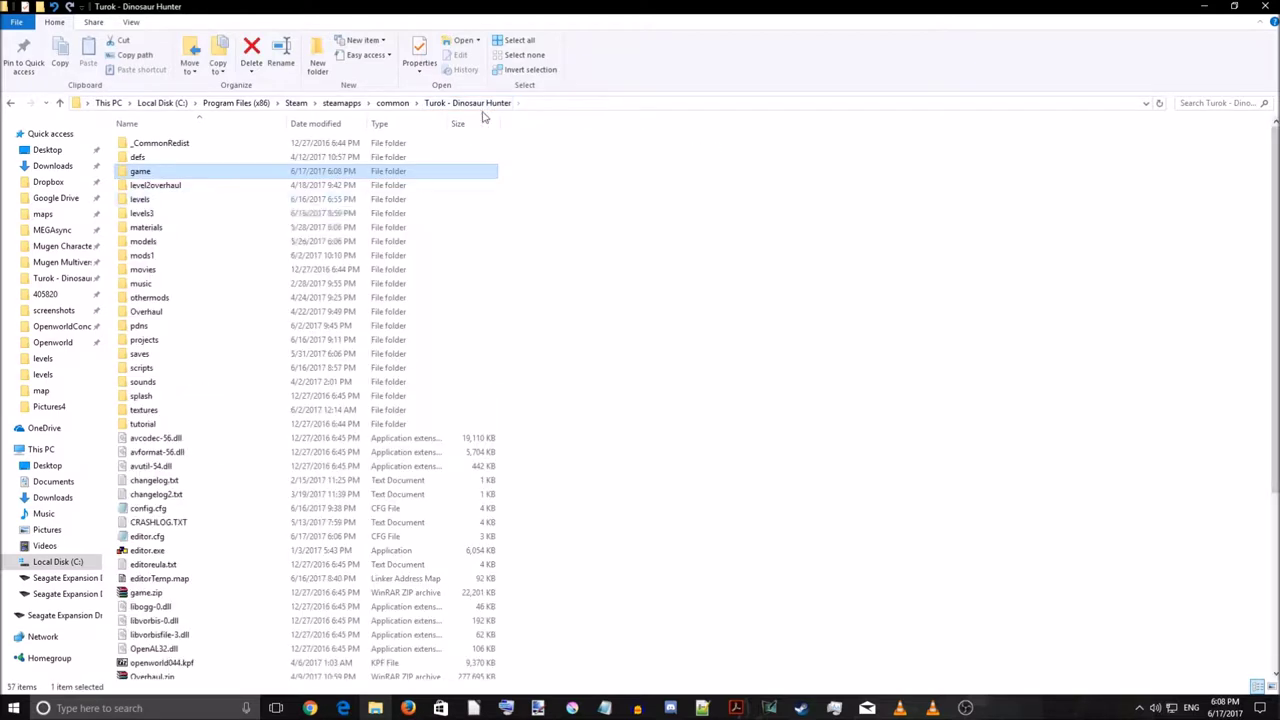
double_click(200, 174)
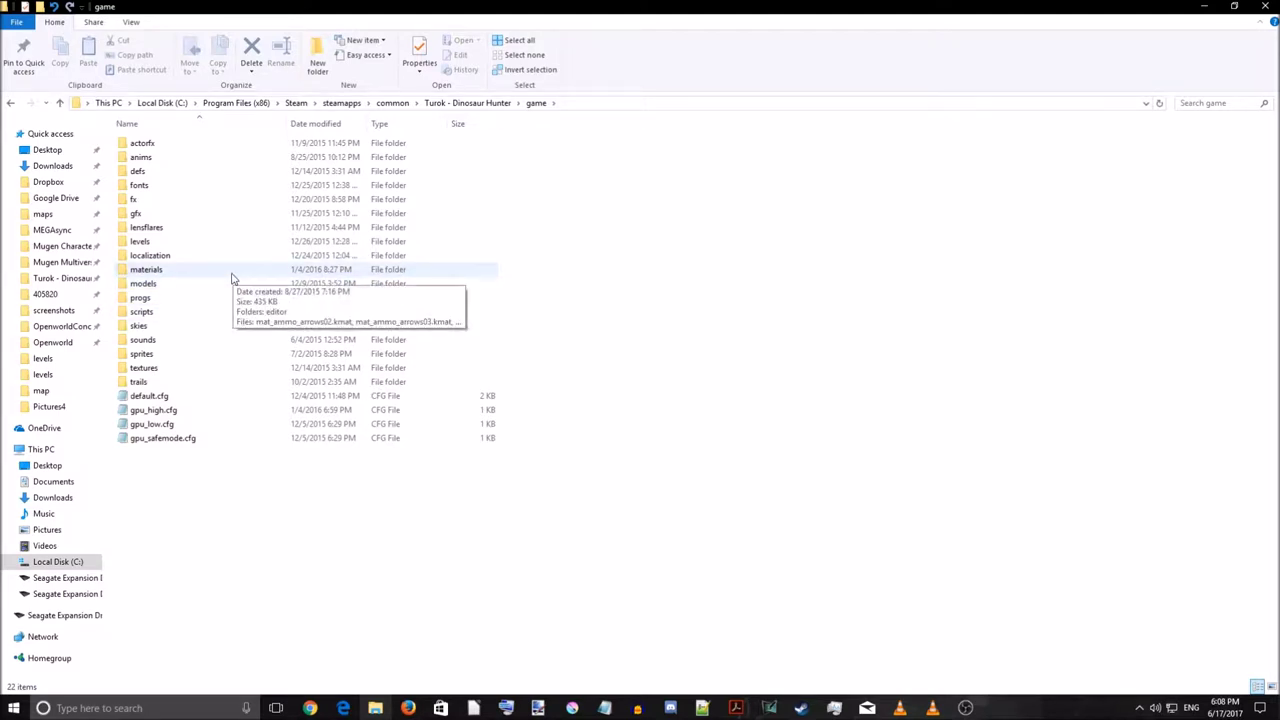
click(197, 372)
double_click(198, 377)
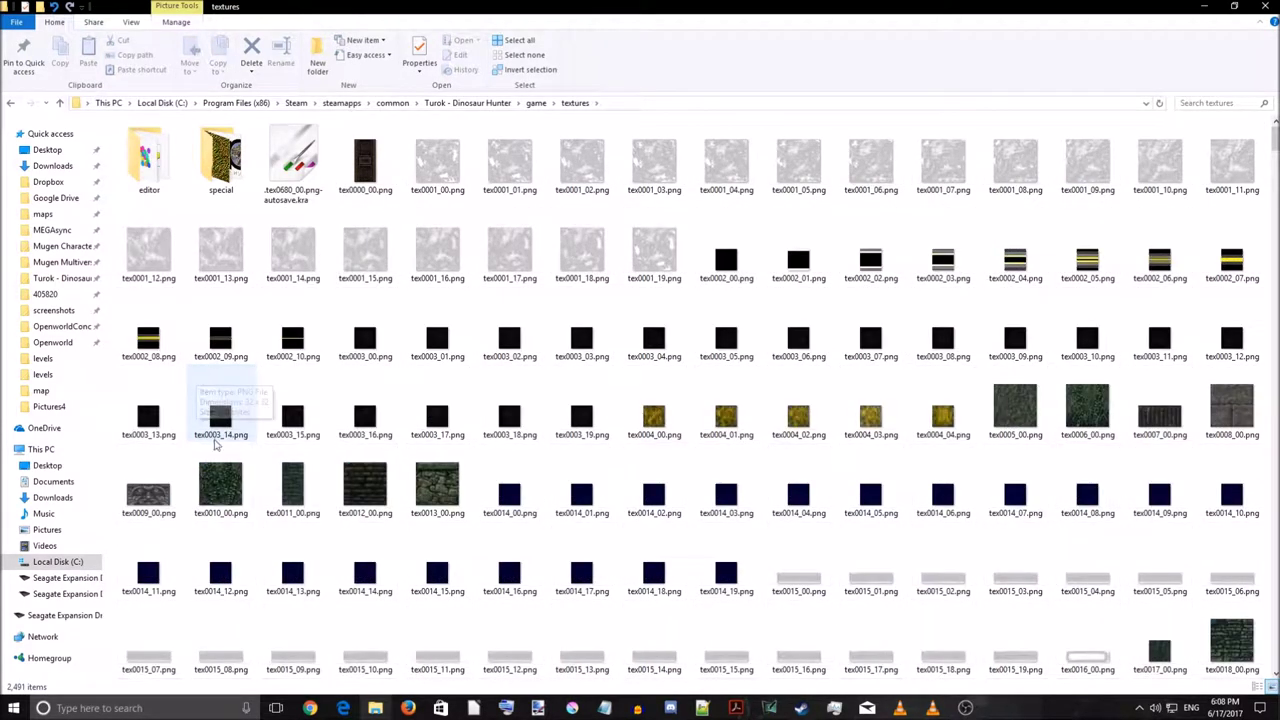
scroll(386, 463, down, 5)
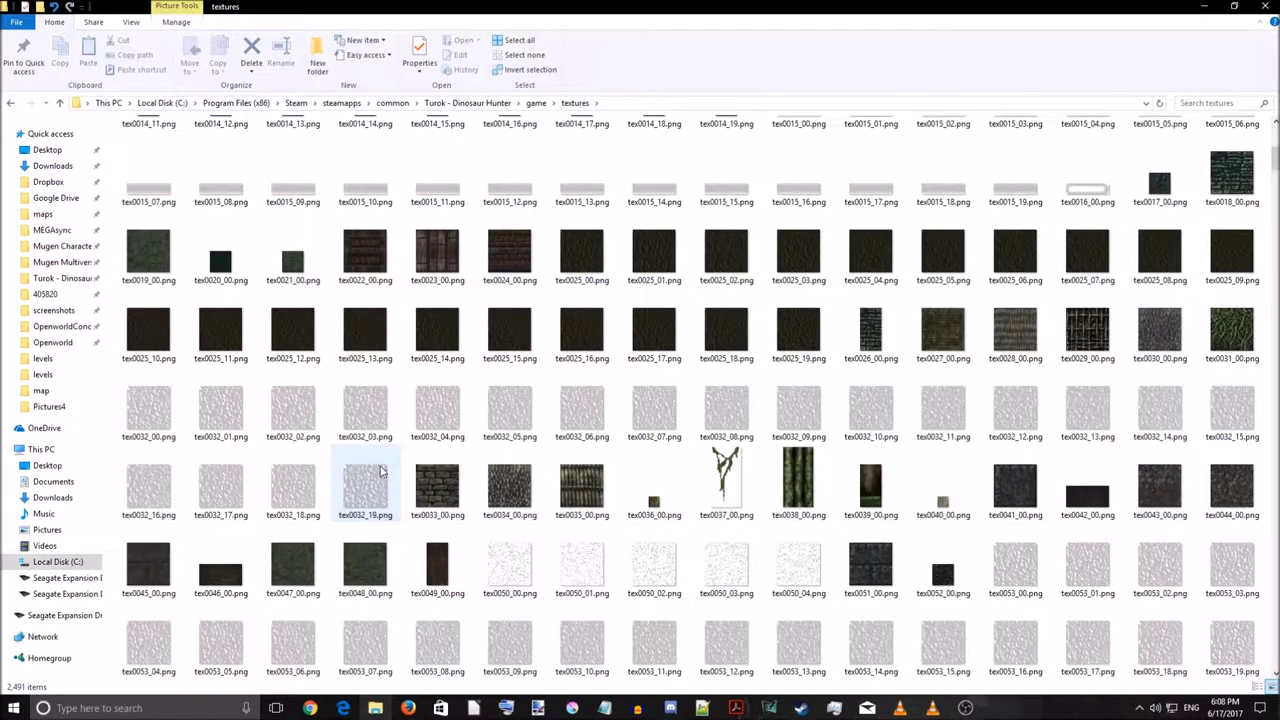
scroll(380, 471, up, 5)
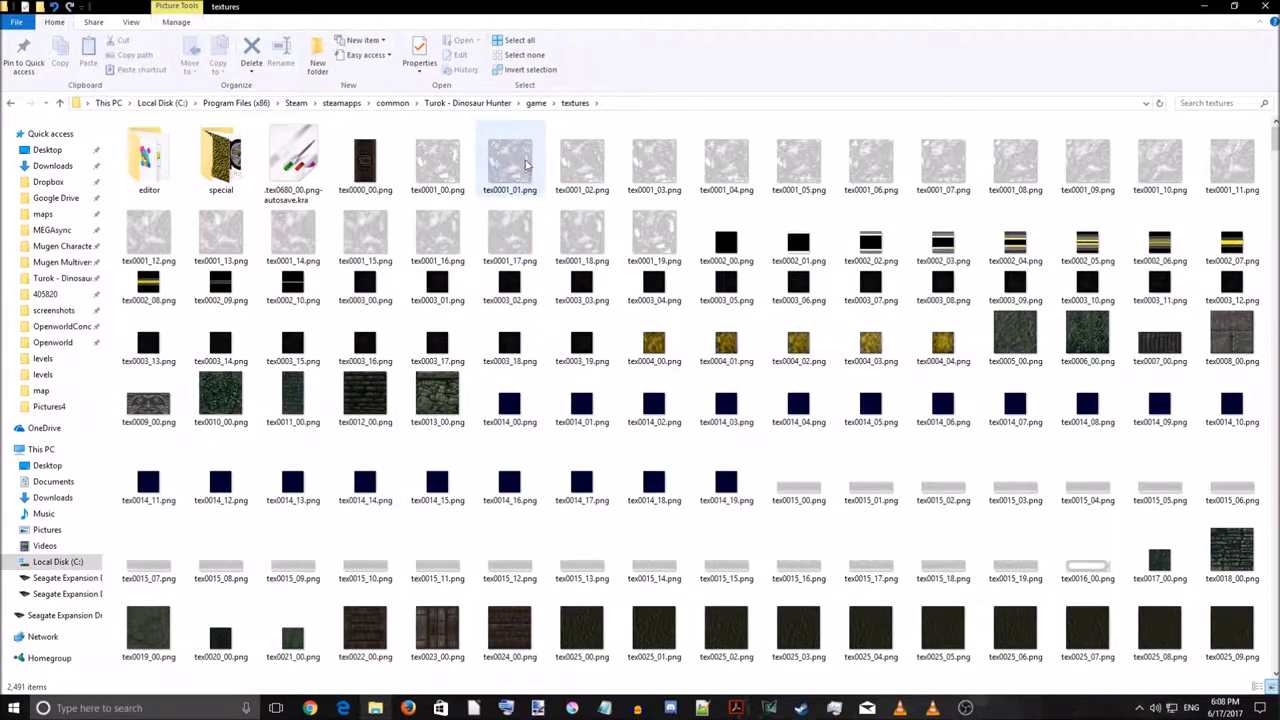
click(537, 104)
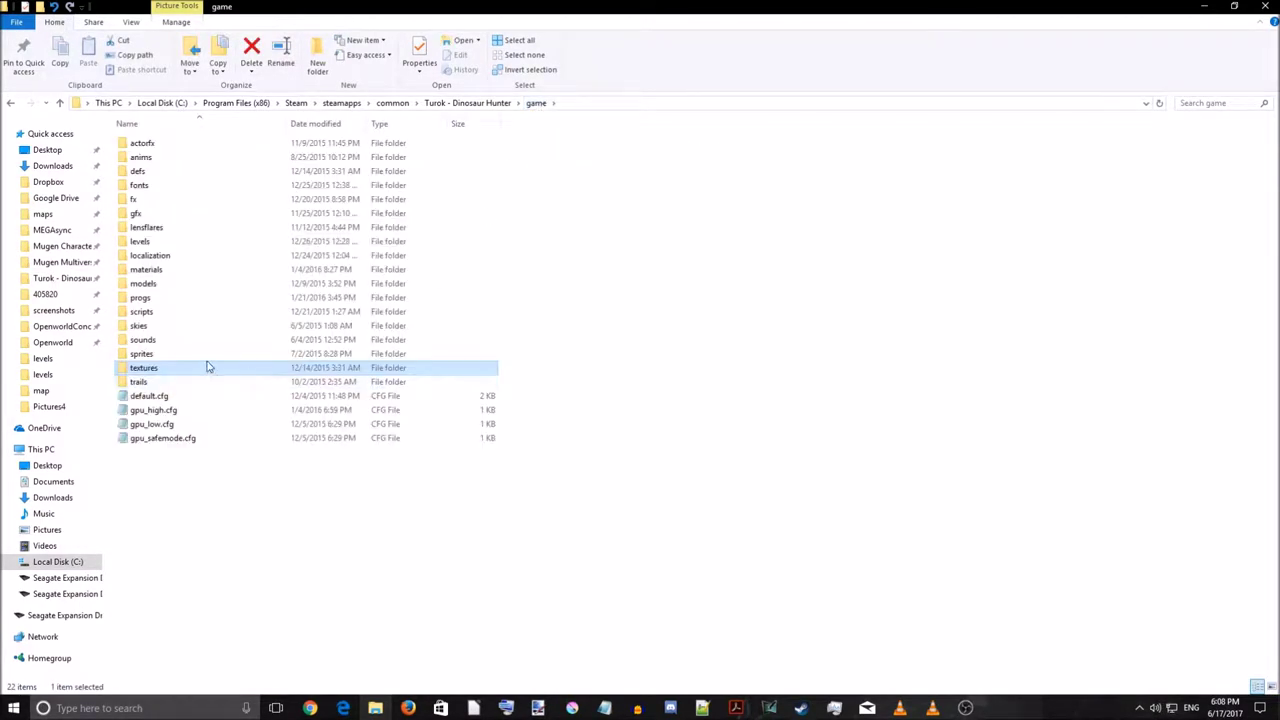
Look through the contents of the materials and gfx subfolders of the game folder
double_click(196, 271)
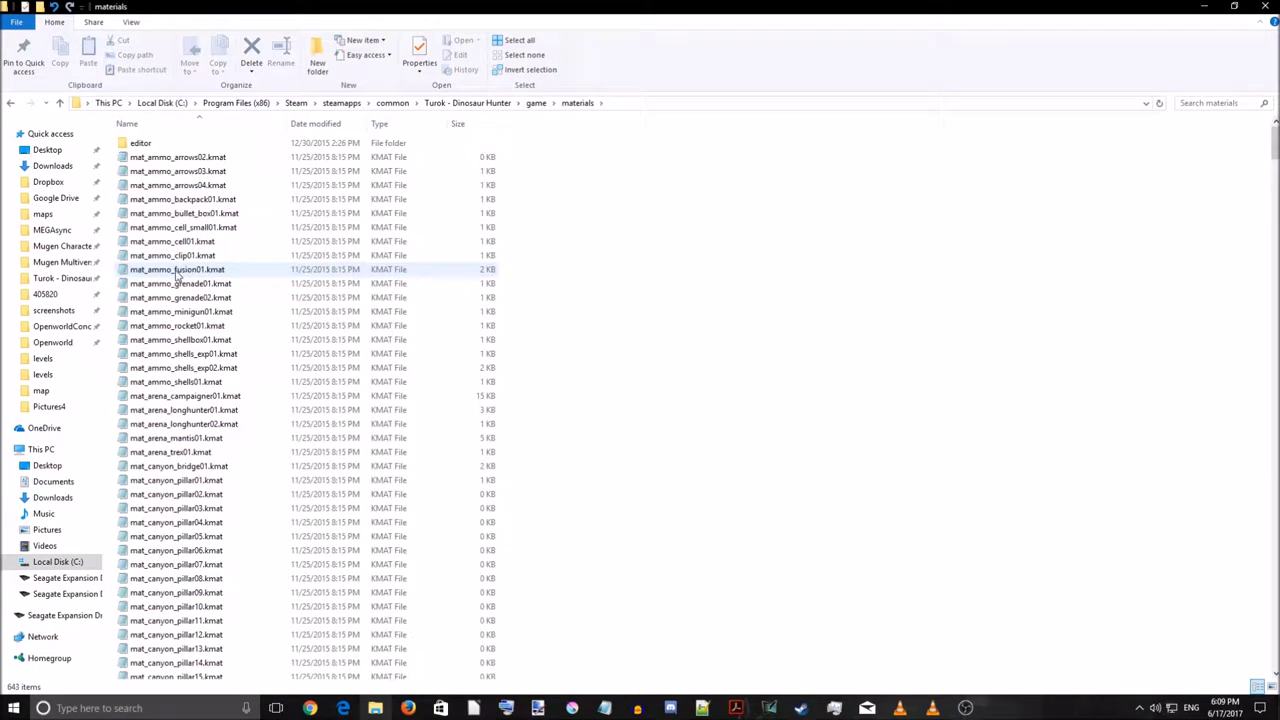
scroll(357, 428, down, 2)
scroll(357, 428, down, 10)
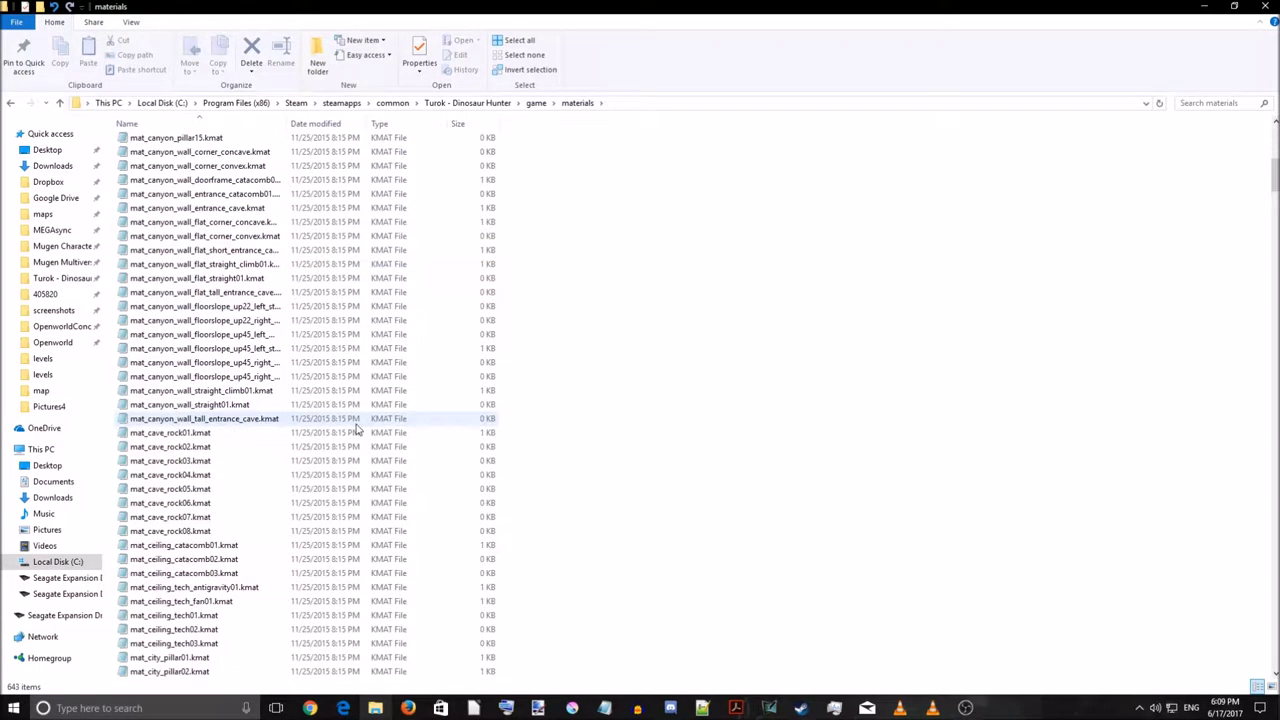
click(536, 103)
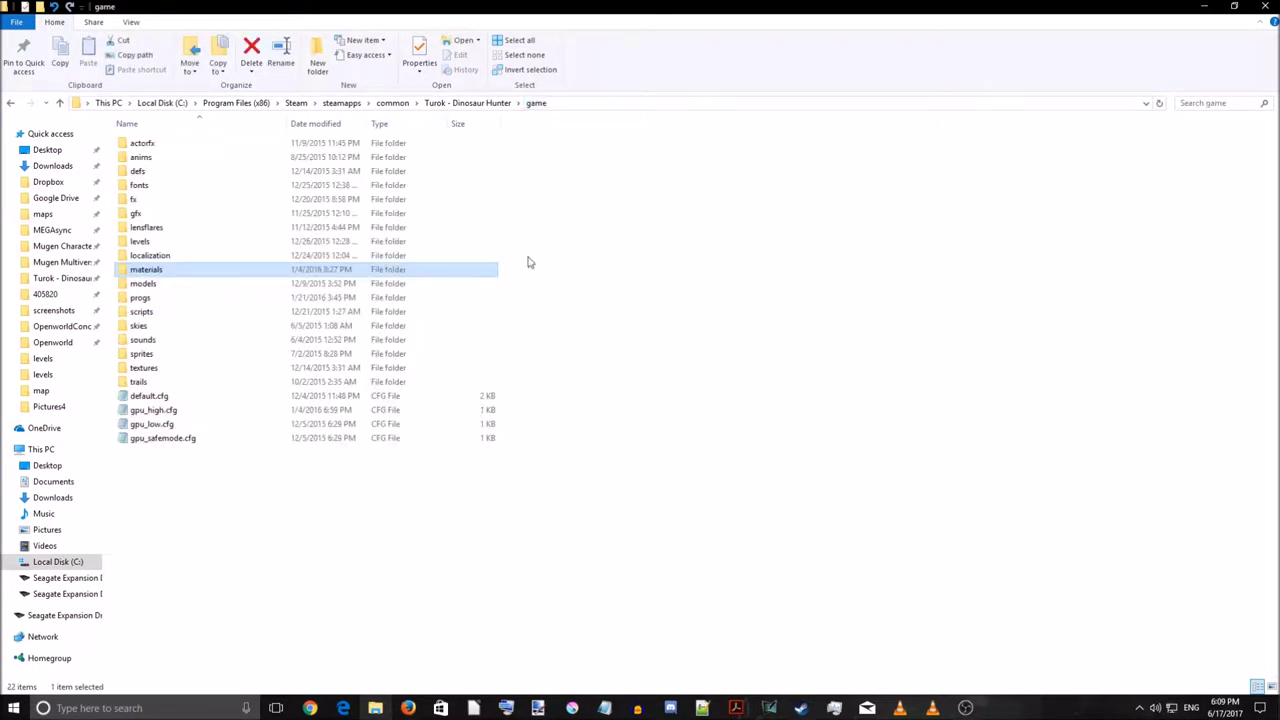
click(148, 213)
double_click(148, 213)
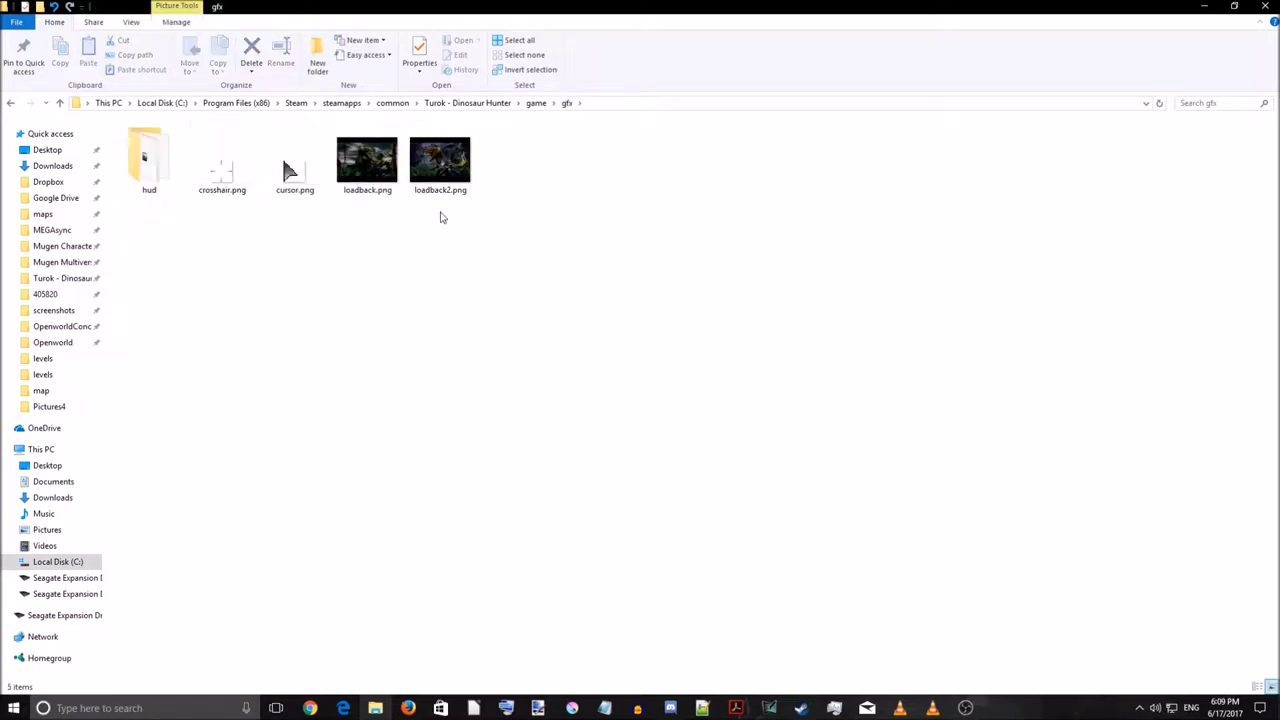
click(536, 103)
Look through the contents of the fonts and defs subfolders, ending back in the game folder
double_click(214, 187)
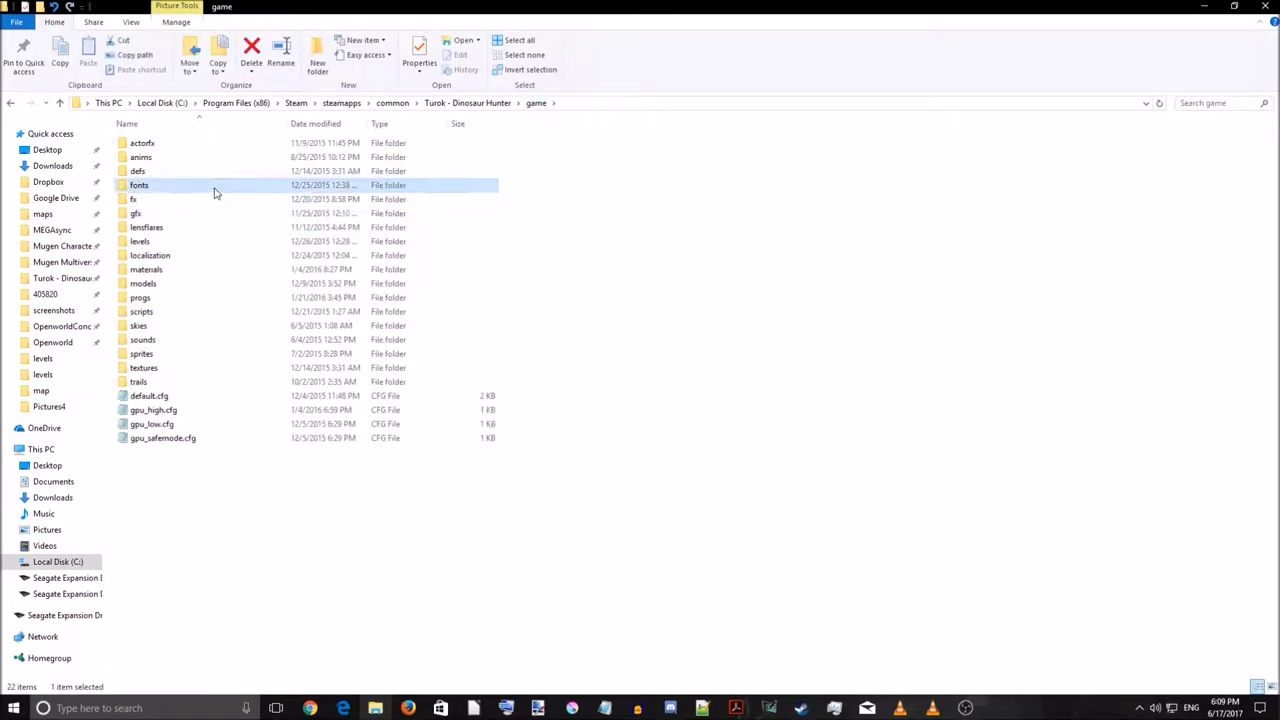
click(214, 192)
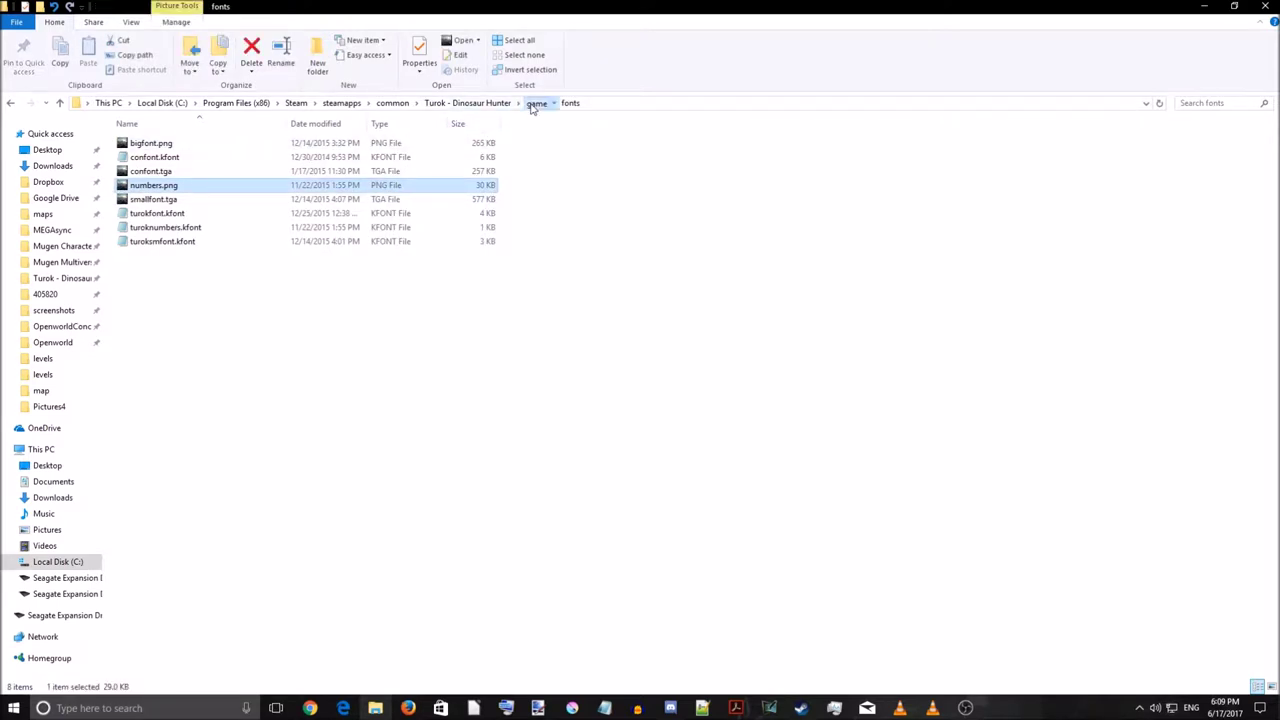
click(534, 104)
click(230, 172)
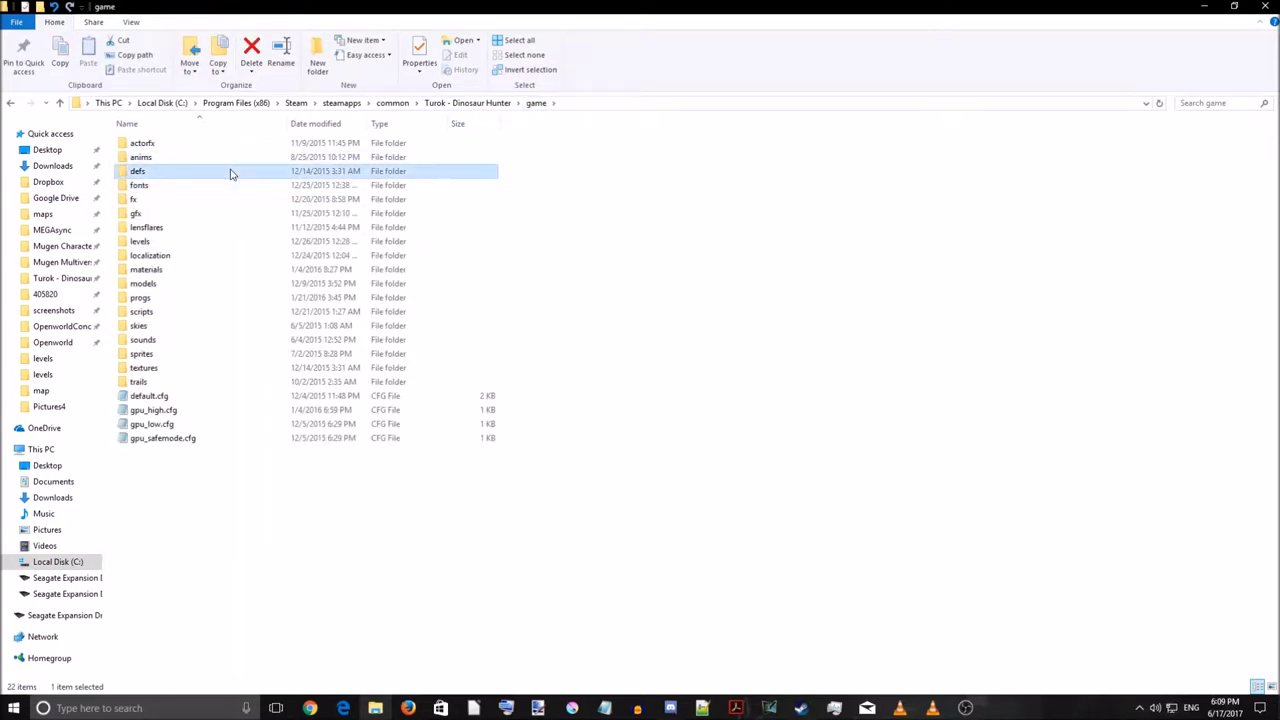
double_click(230, 173)
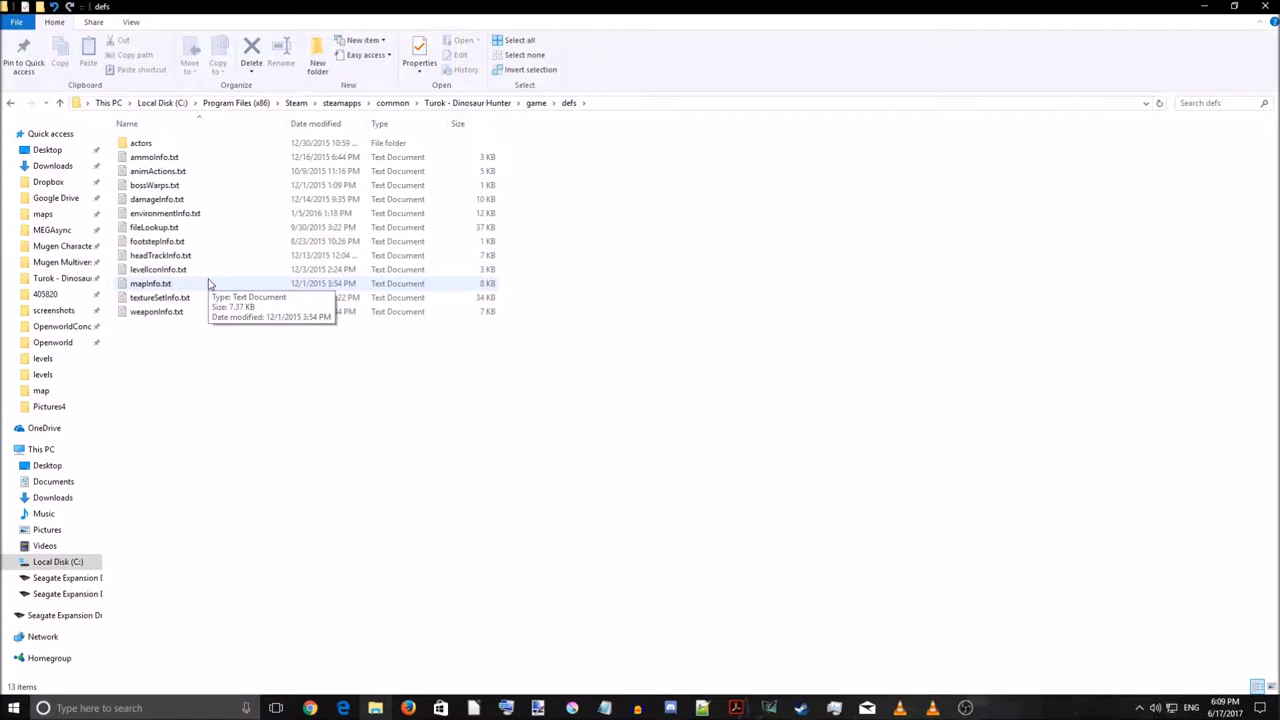
click(536, 104)
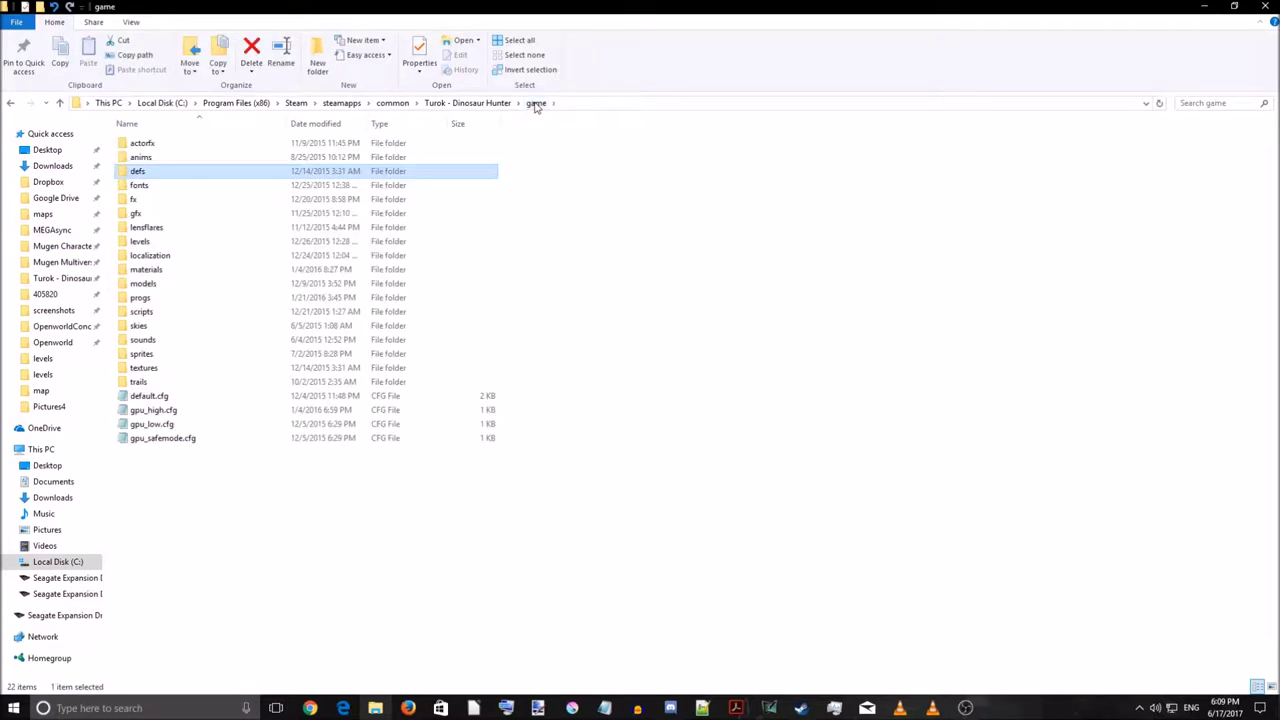
Rename game.zip in the Turok - Dinosaur Hunter folder back to game.kpf and accept the file extension change
key(alt+Up)
scroll(626, 536, down, 5)
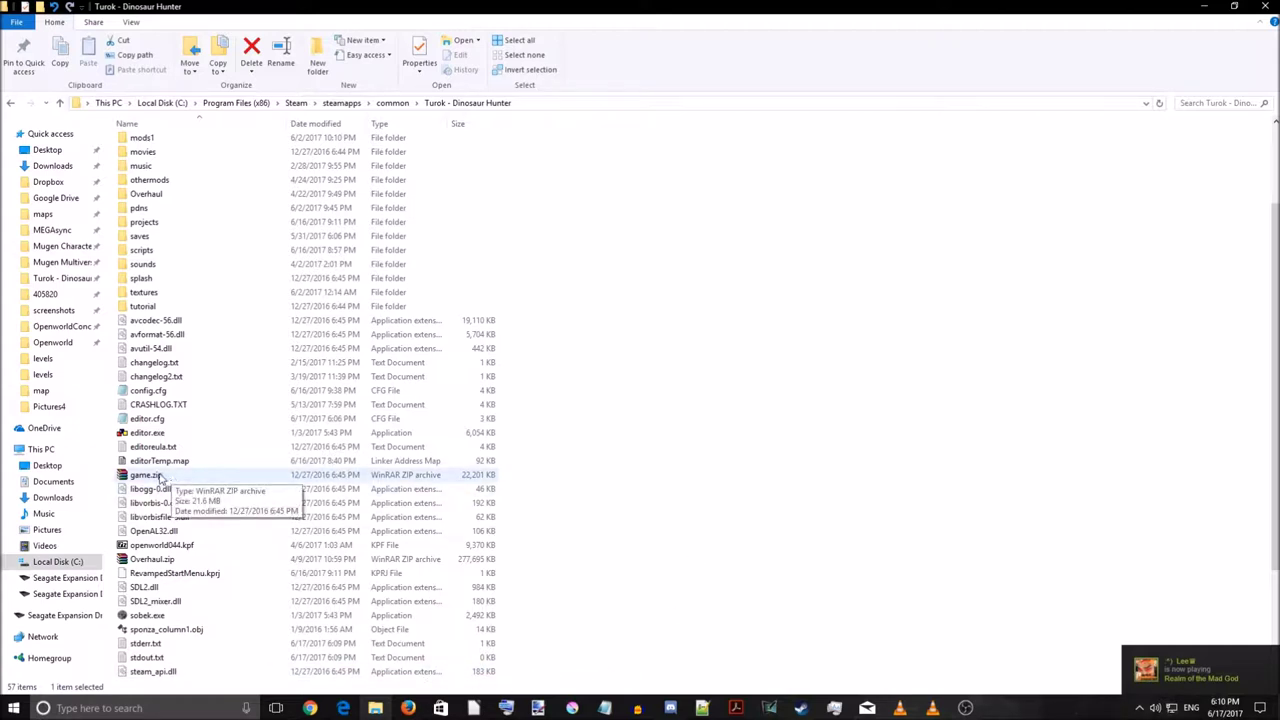
click(173, 477)
right_click(172, 478)
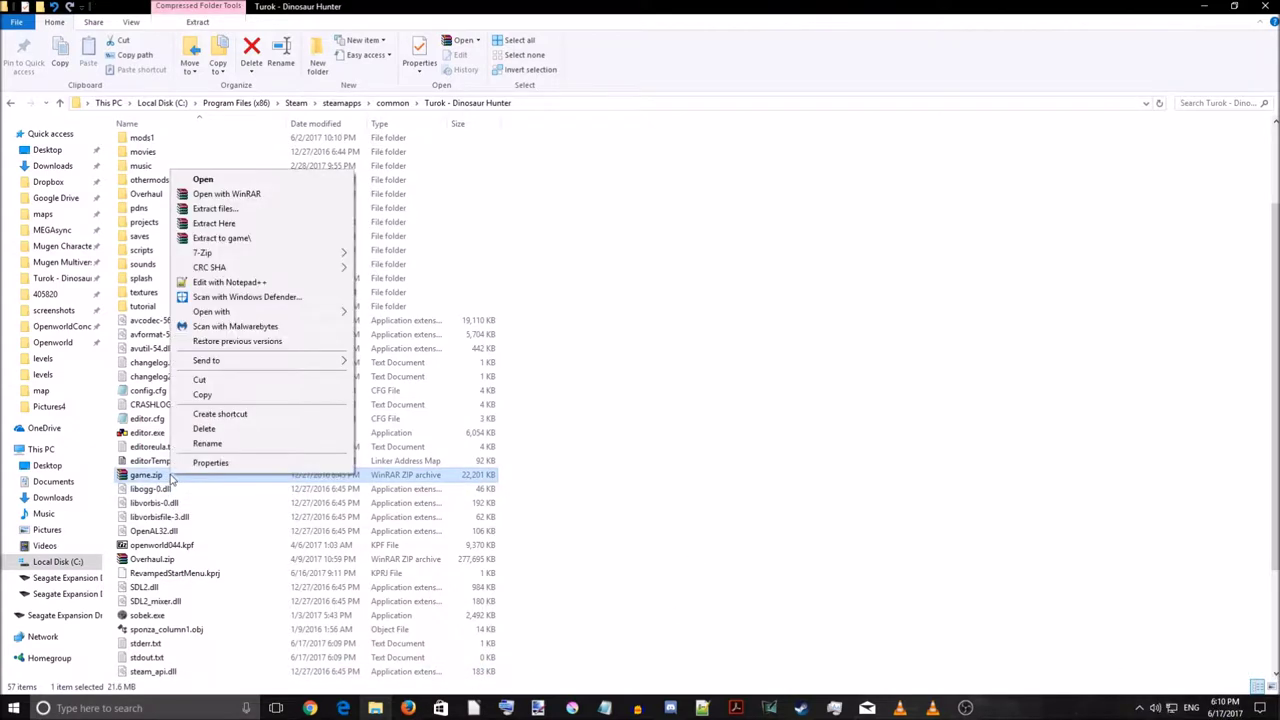
click(210, 443)
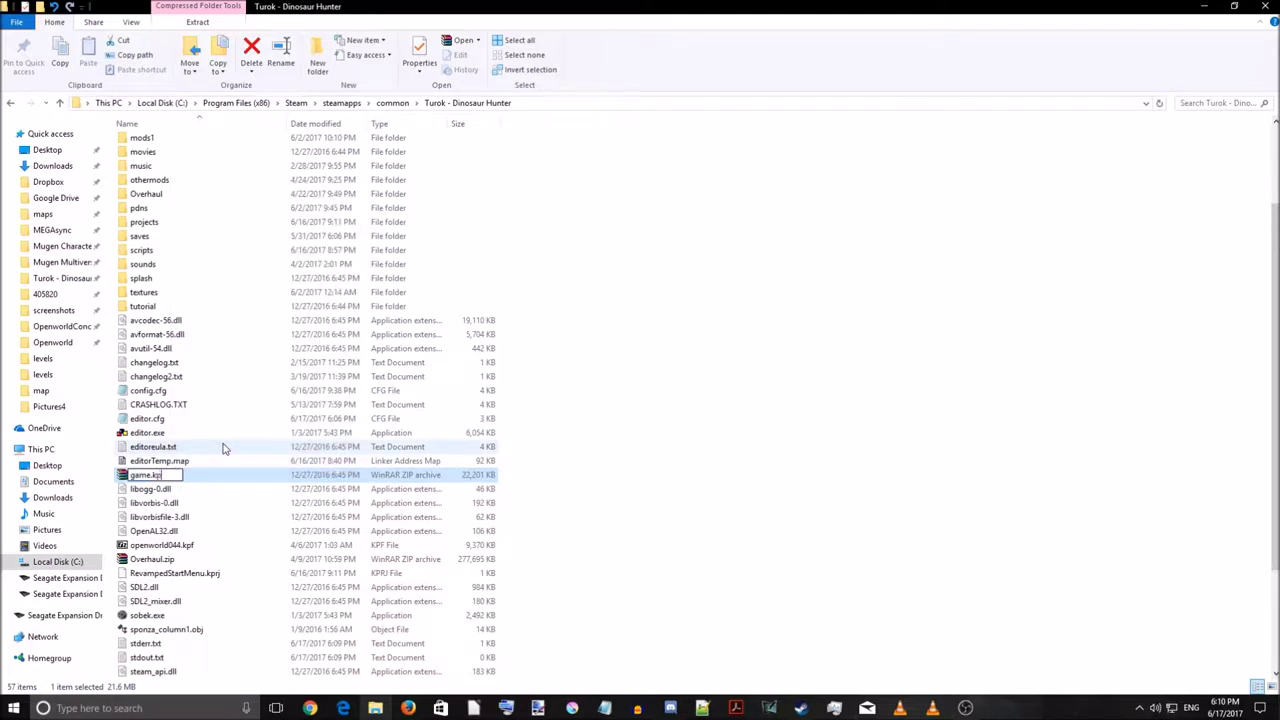
text(kpf)
key(Return)
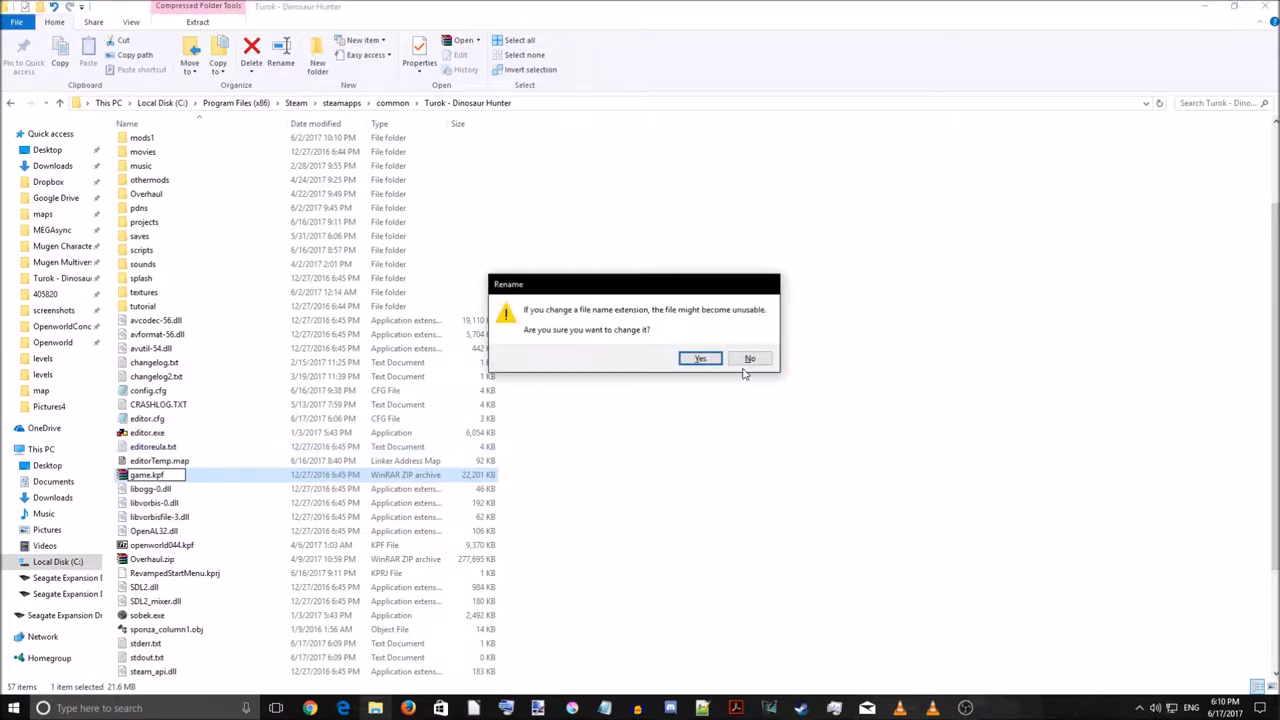
click(697, 359)
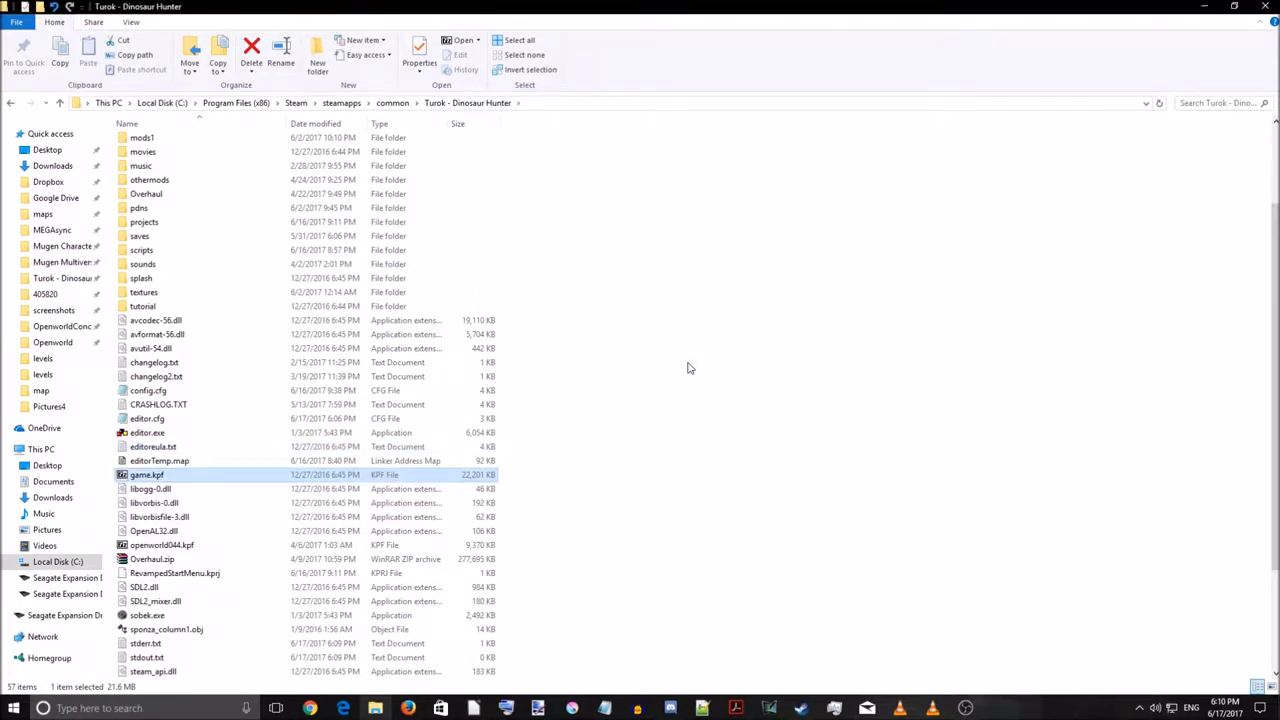
Switch to Steam, launch the level editor for Turok: Dinosaur Hunter, dismiss the startup tip and maximize the editor window
click(689, 405)
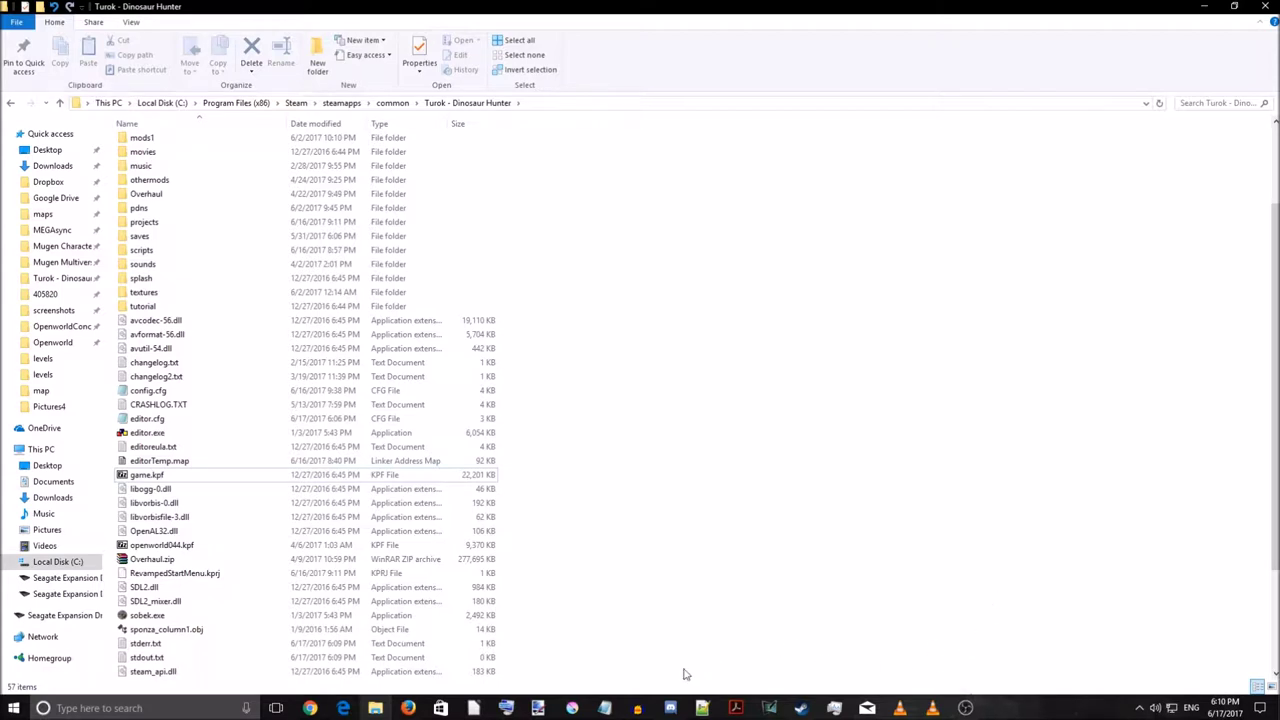
mouse_move(800, 706)
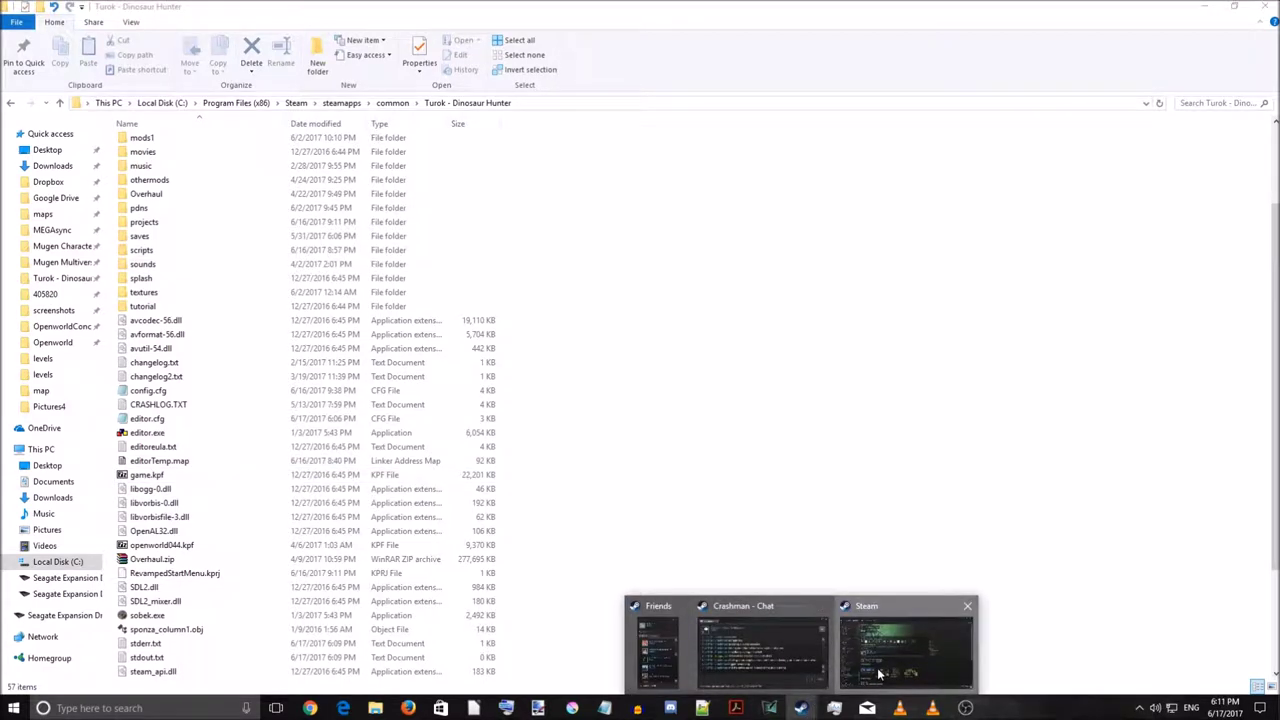
click(905, 645)
click(208, 136)
click(587, 358)
click(643, 390)
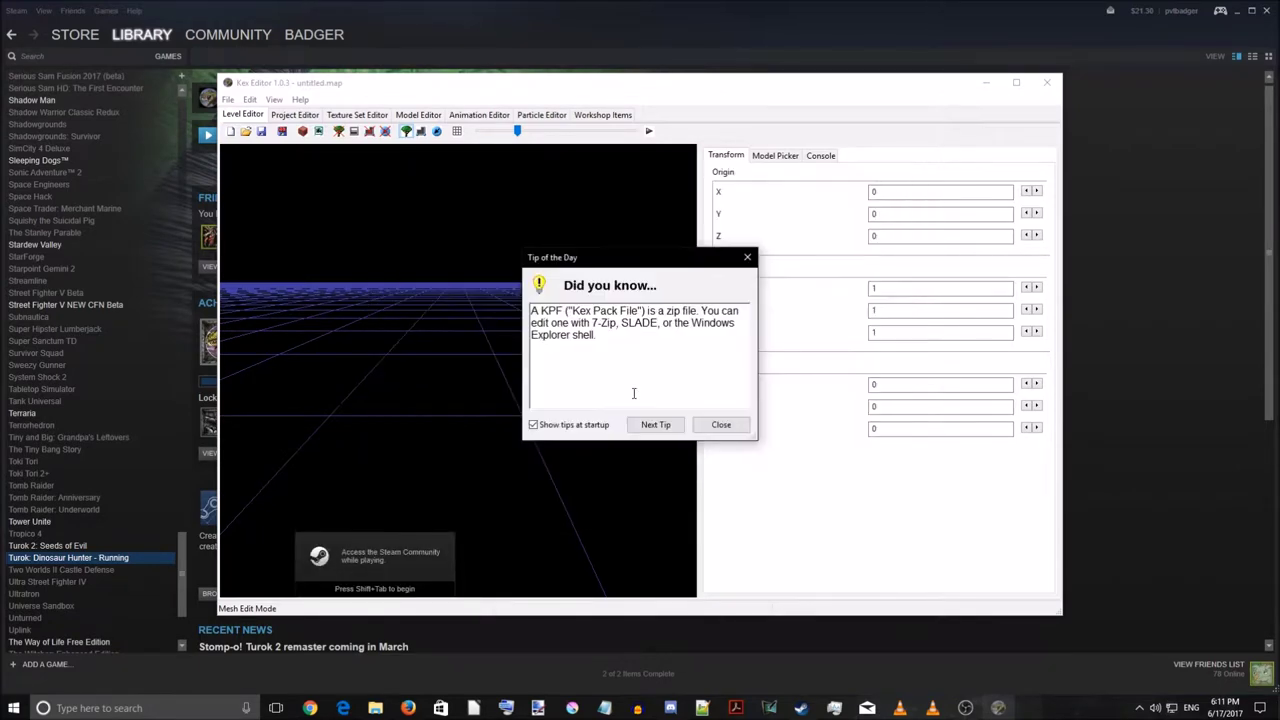
click(742, 427)
click(1016, 82)
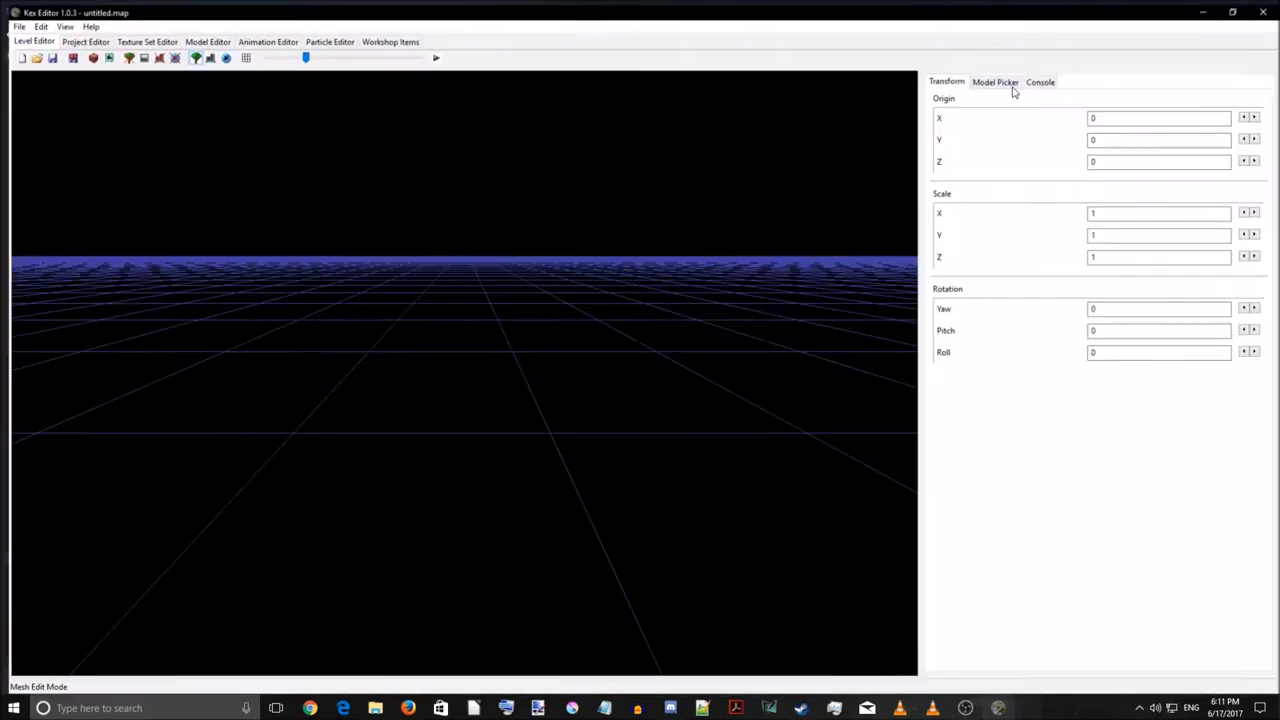
Open the map file newmap.map from the levels folder in the Level Editor
right_drag(517, 366, 501, 465)
click(27, 53)
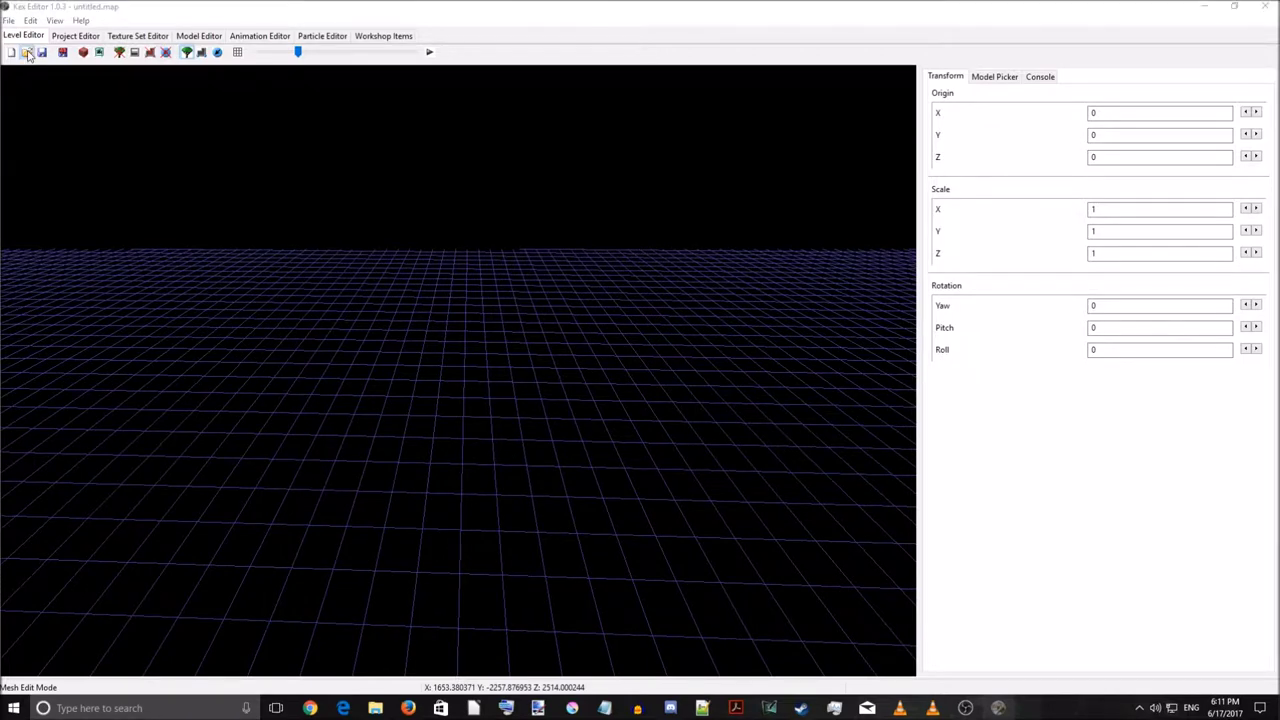
click(590, 312)
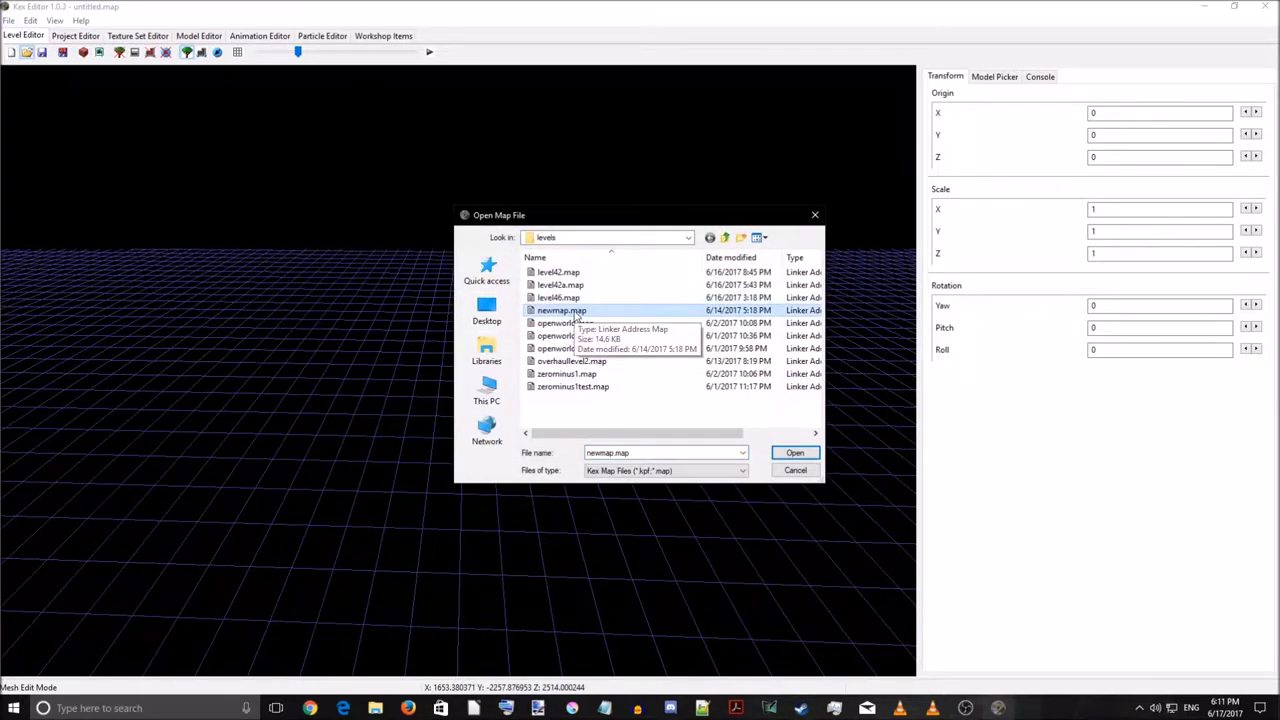
click(792, 454)
Switch to sector edit mode and select one ground sector near the plants together with all matching sectors
middle_drag(434, 429, 250, 100)
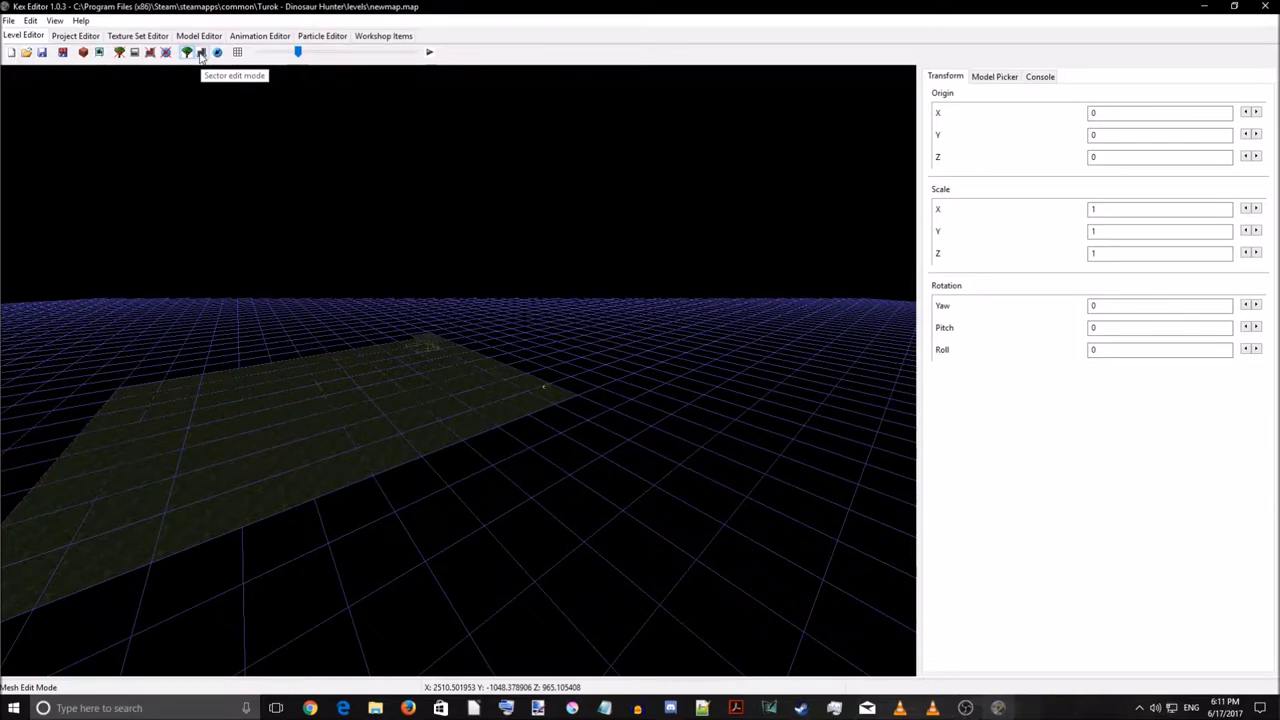
click(201, 57)
middle_drag(487, 332, 563, 451)
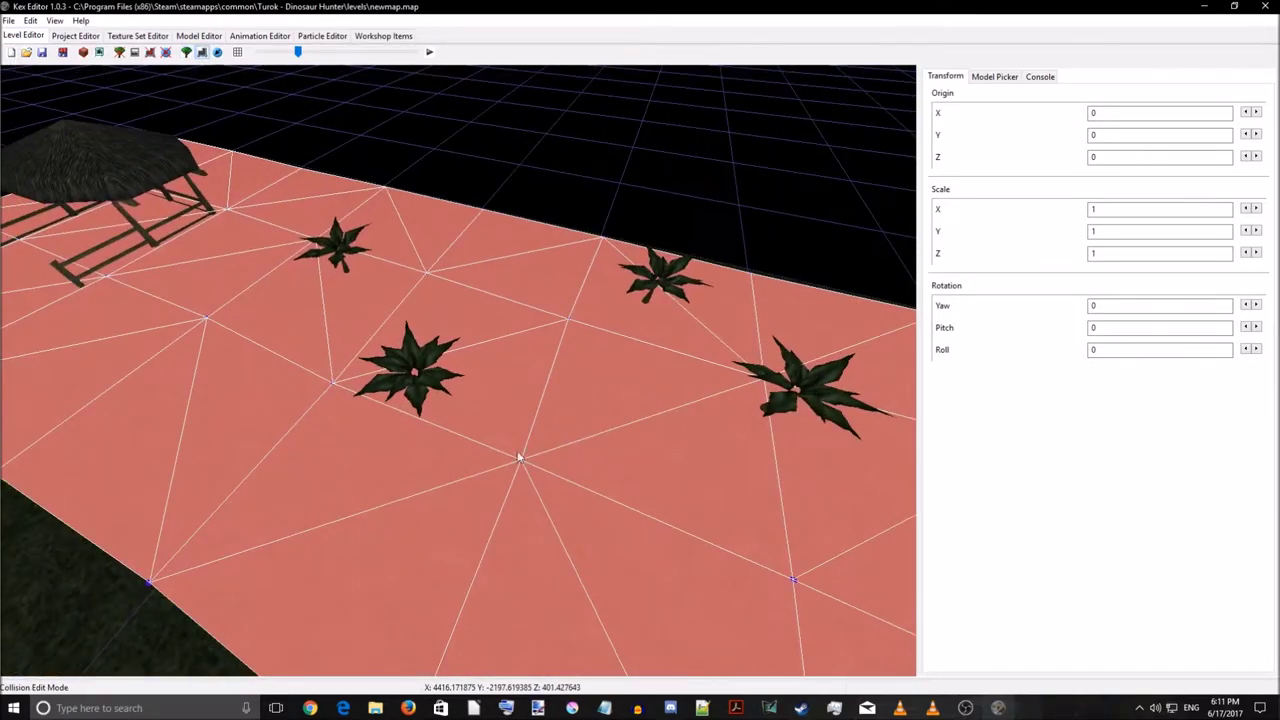
click(391, 446)
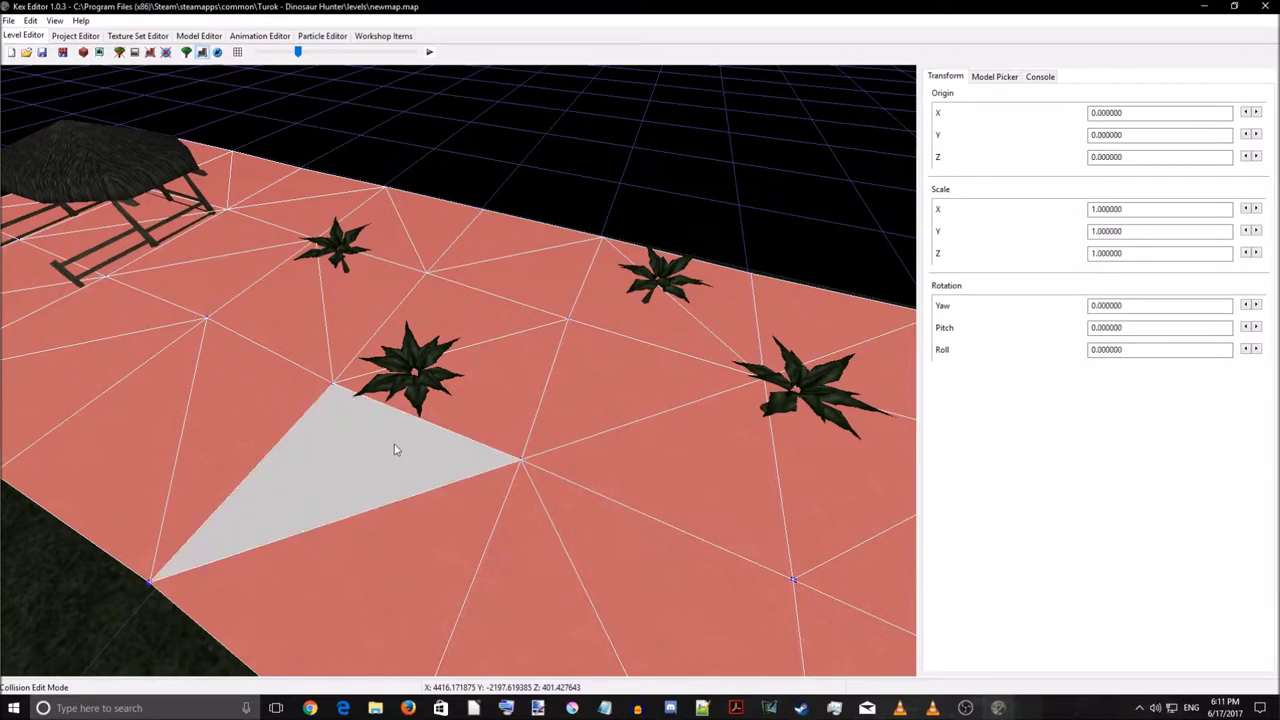
right_click(394, 449)
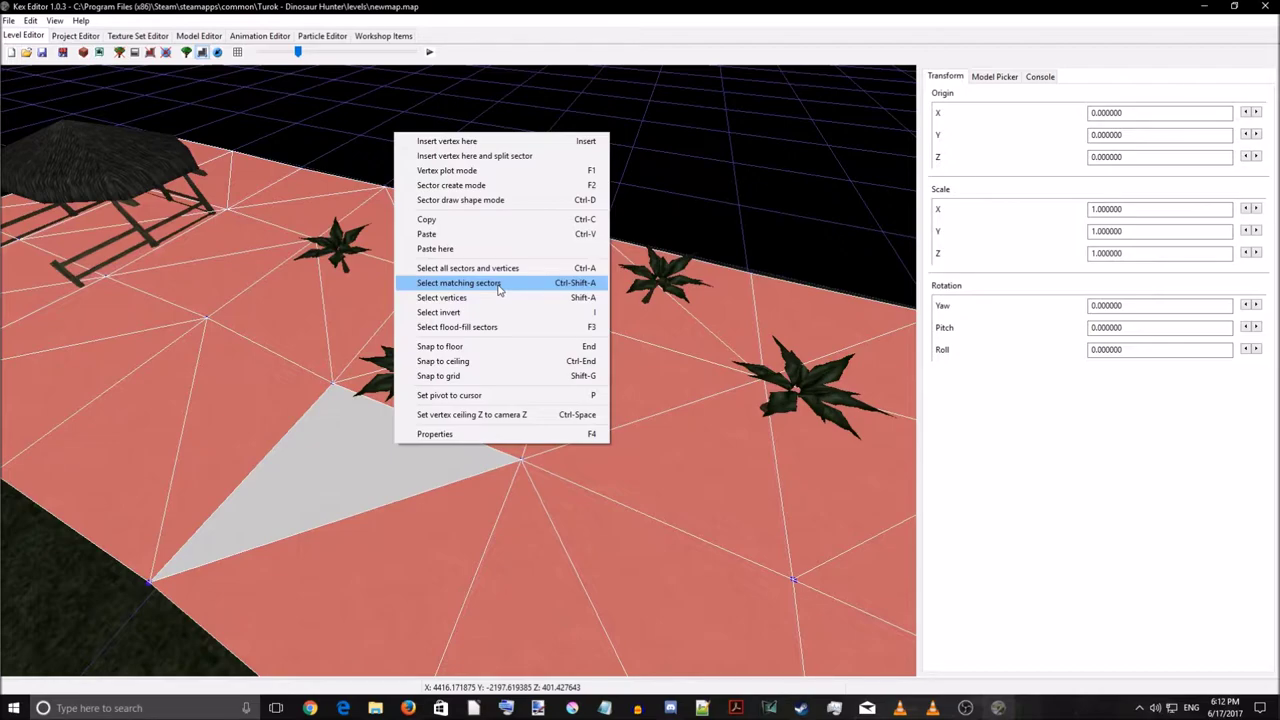
click(497, 285)
scroll(497, 283, down, 5)
scroll(330, 228, up, 5)
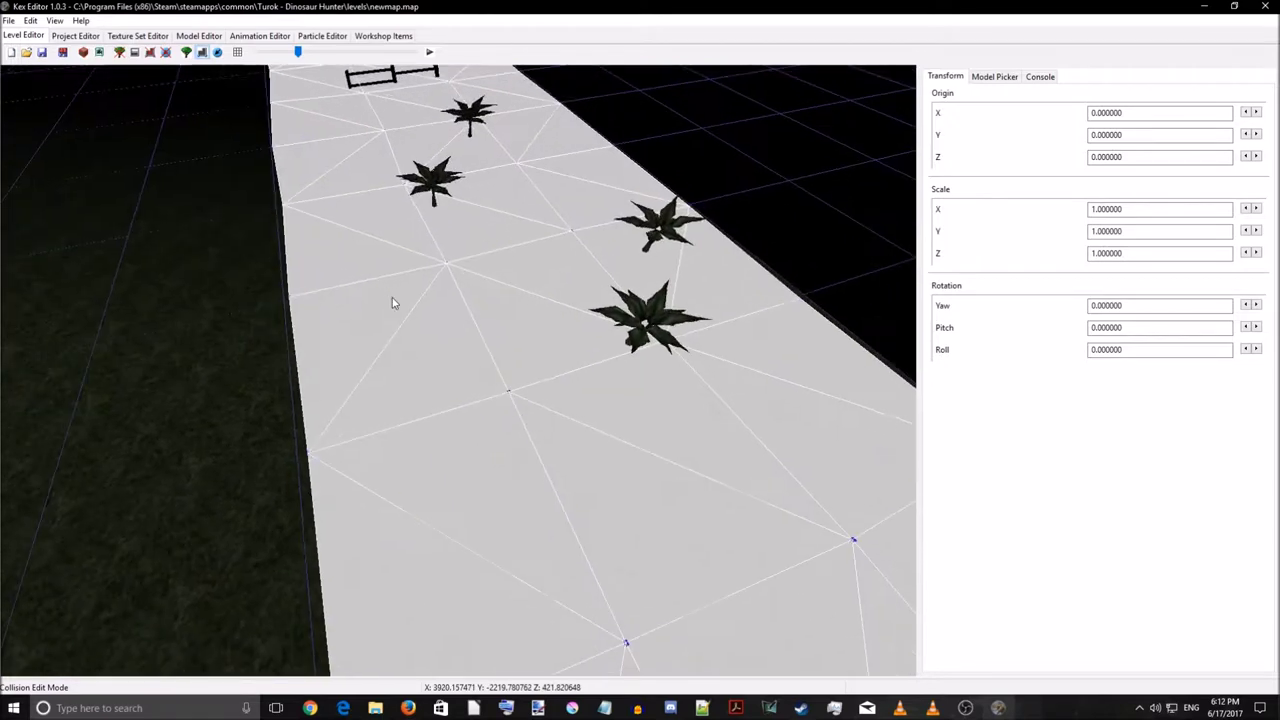
Open the properties of the selected sectors and look through their Flags and Settings options
right_click(478, 370)
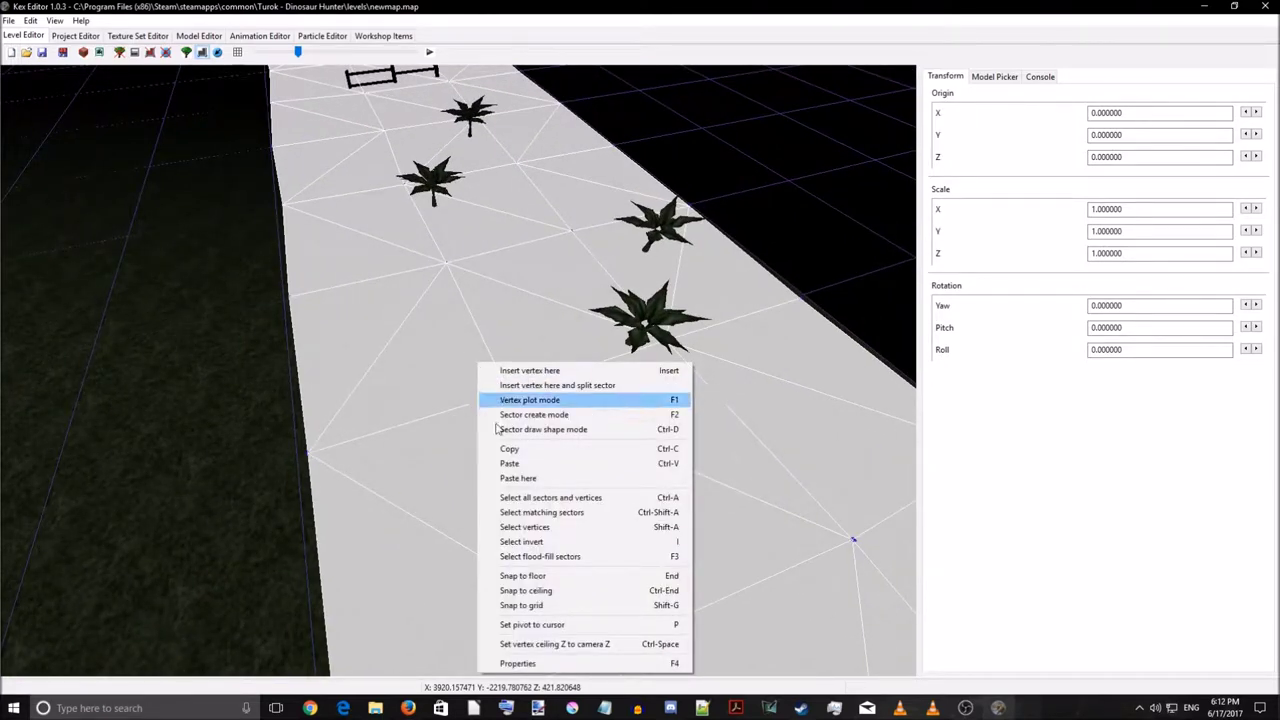
click(521, 665)
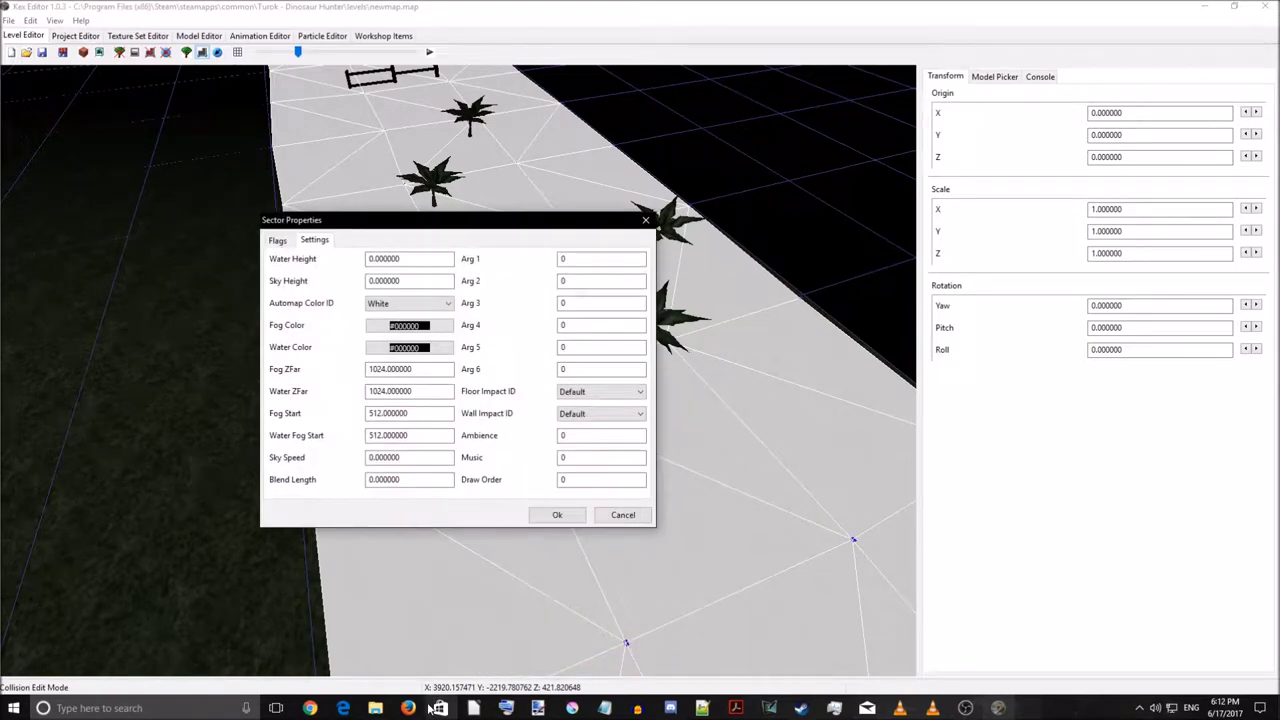
drag(403, 220, 612, 157)
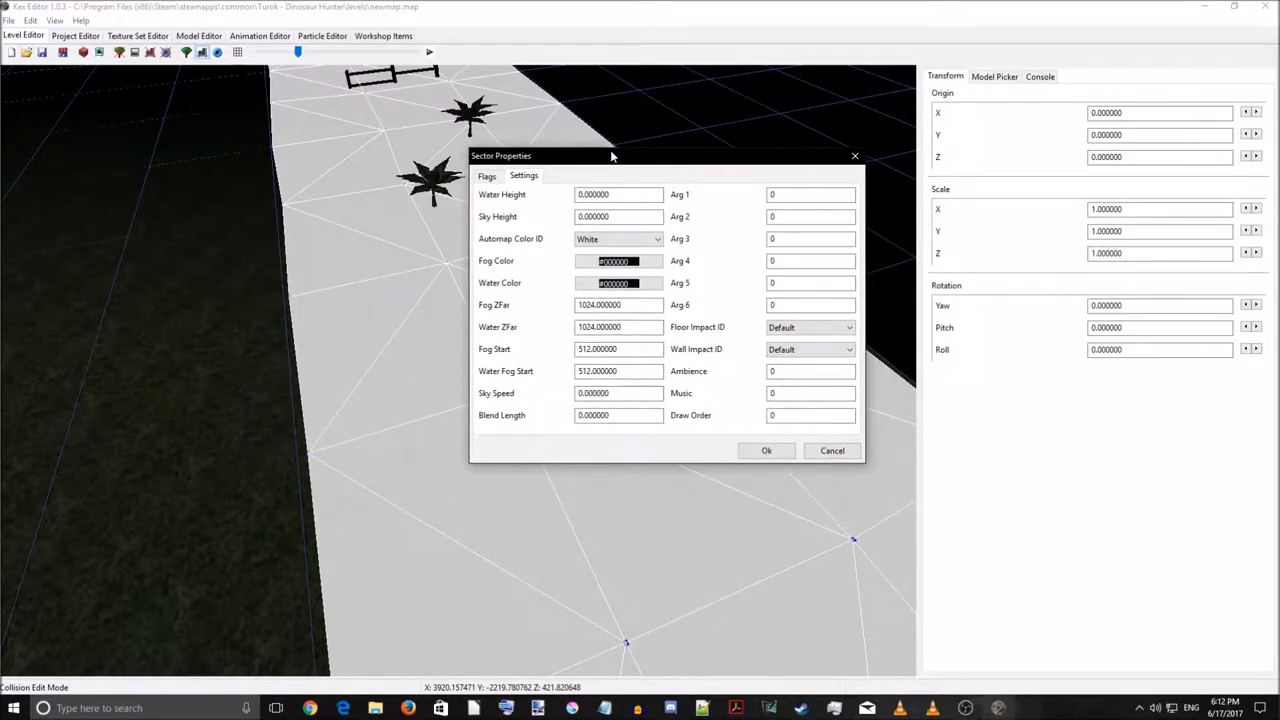
click(488, 176)
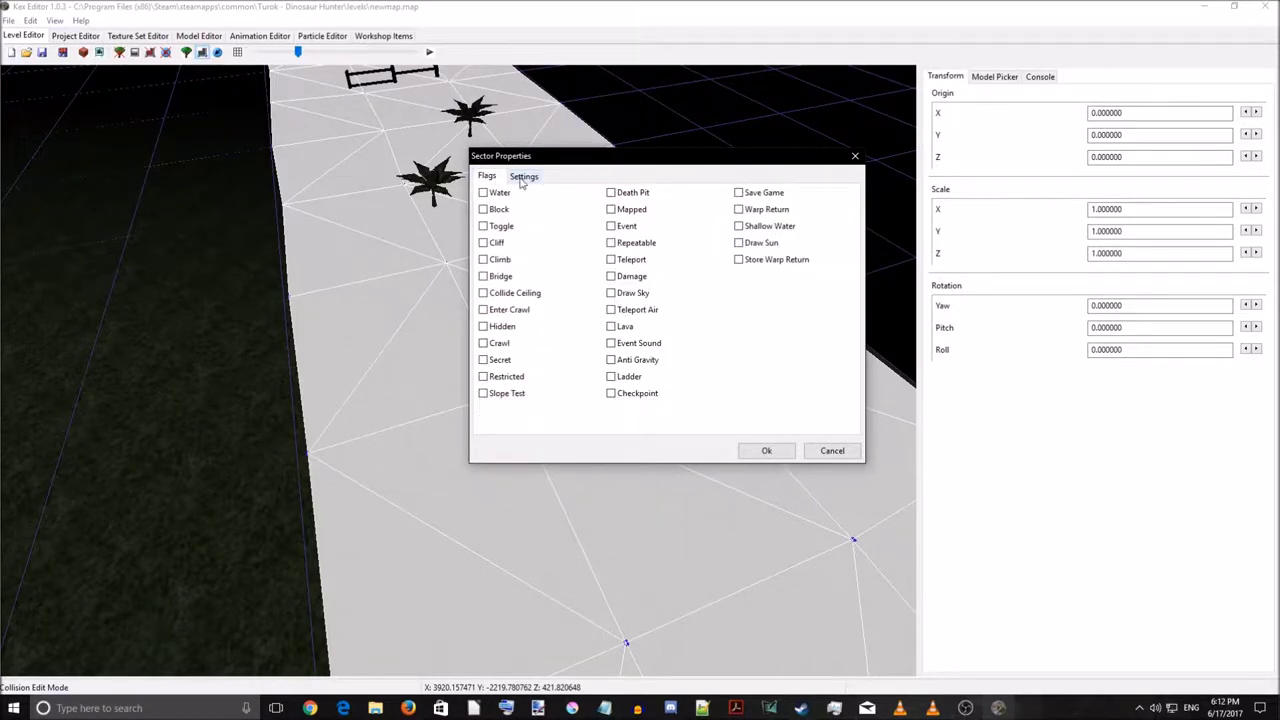
click(524, 177)
click(489, 177)
click(533, 178)
click(496, 179)
click(533, 177)
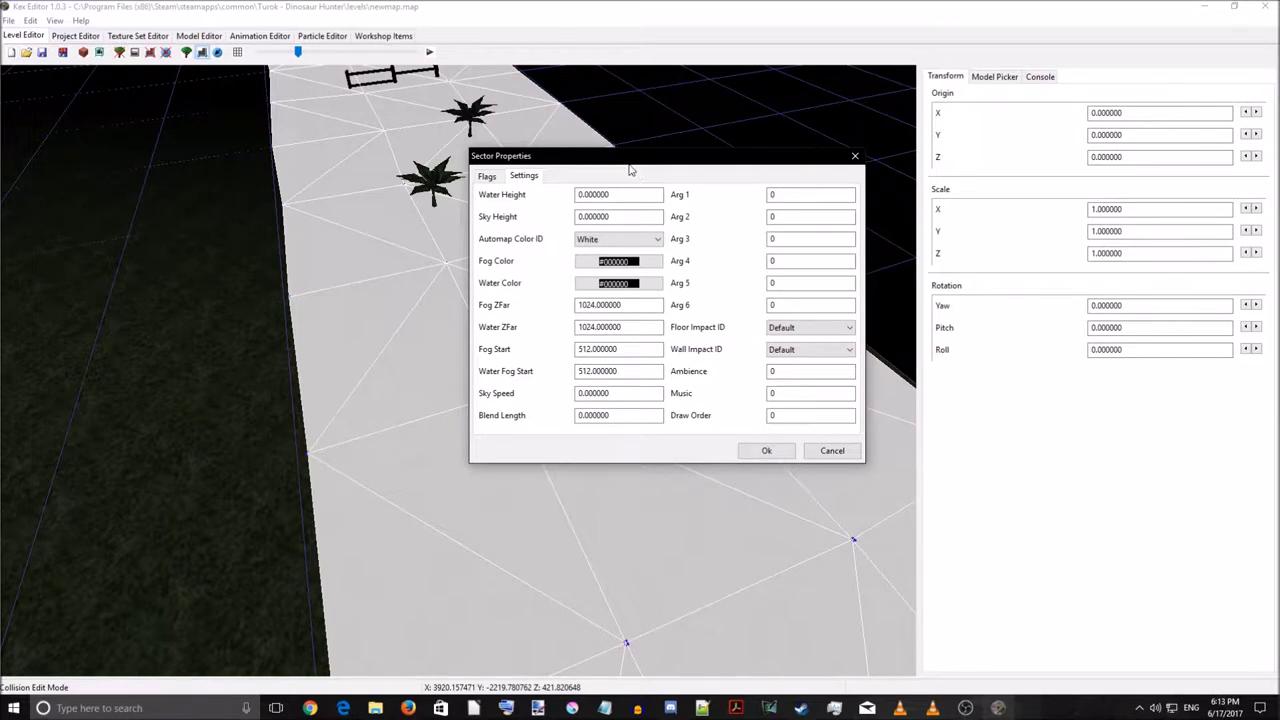
drag(622, 159, 556, 138)
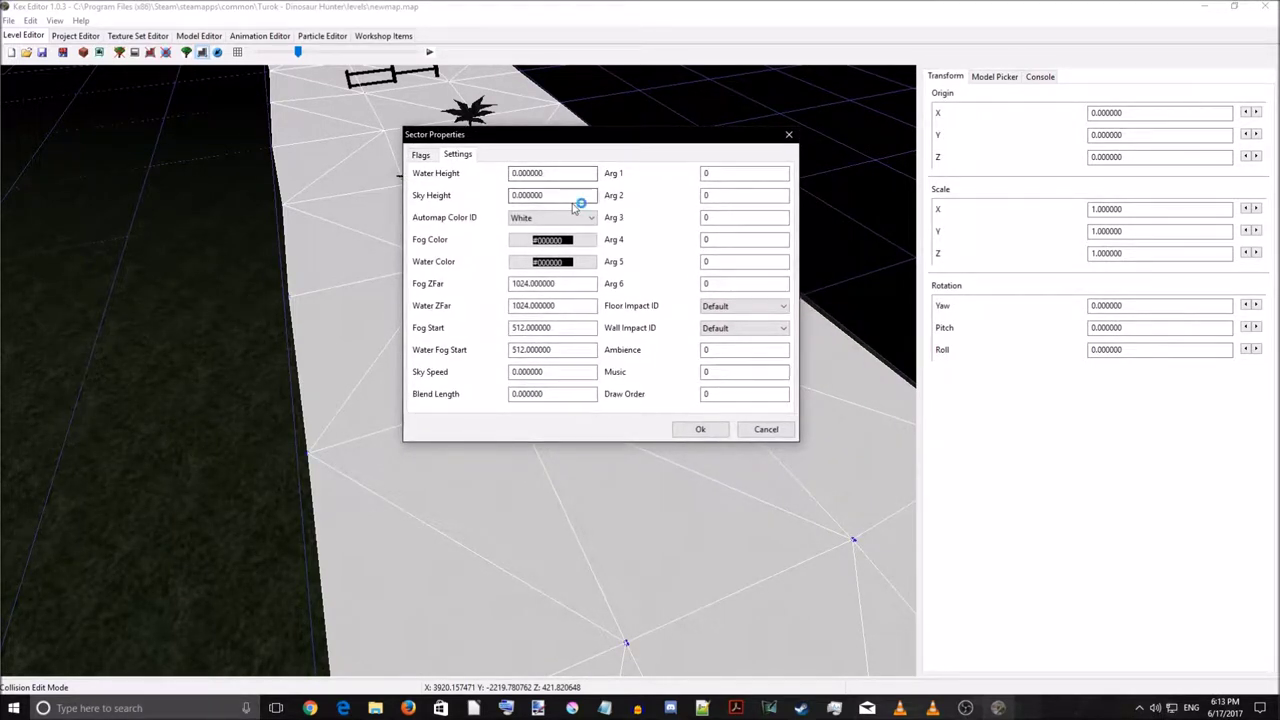
Set the selected sectors' Water Height to 0 and Sky Height to 500.00
drag(567, 197, 503, 195)
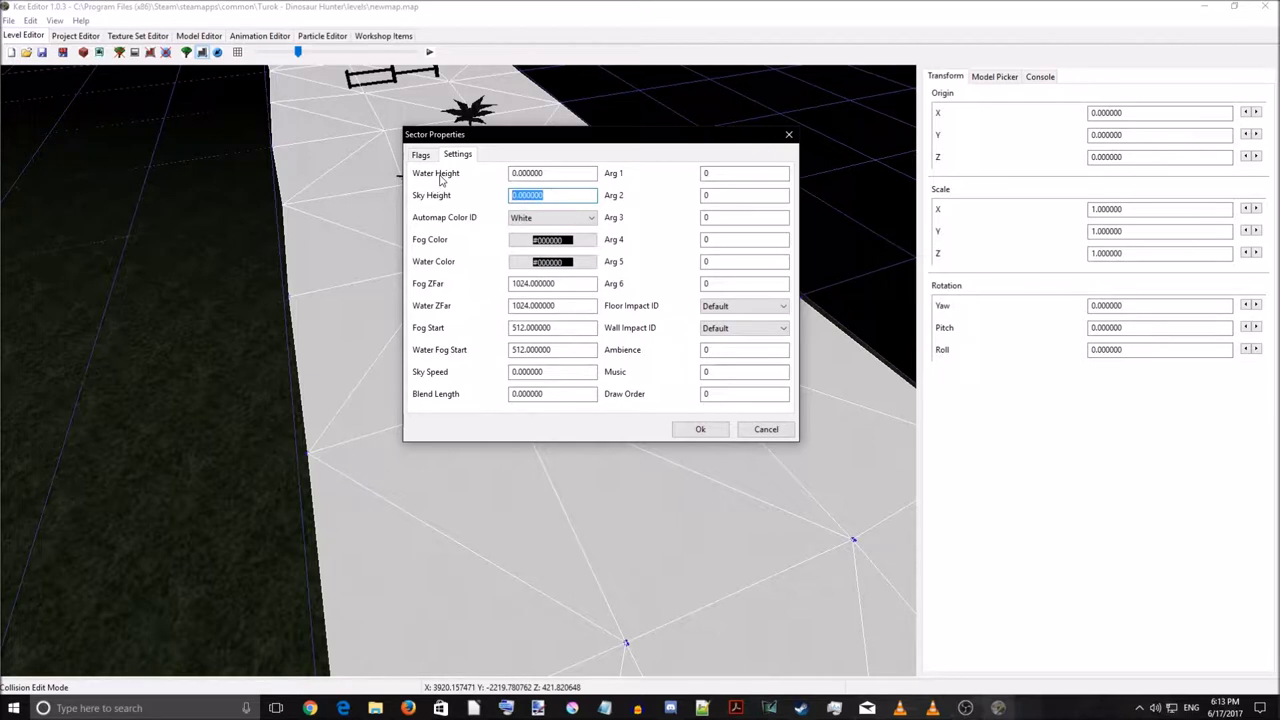
click(559, 172)
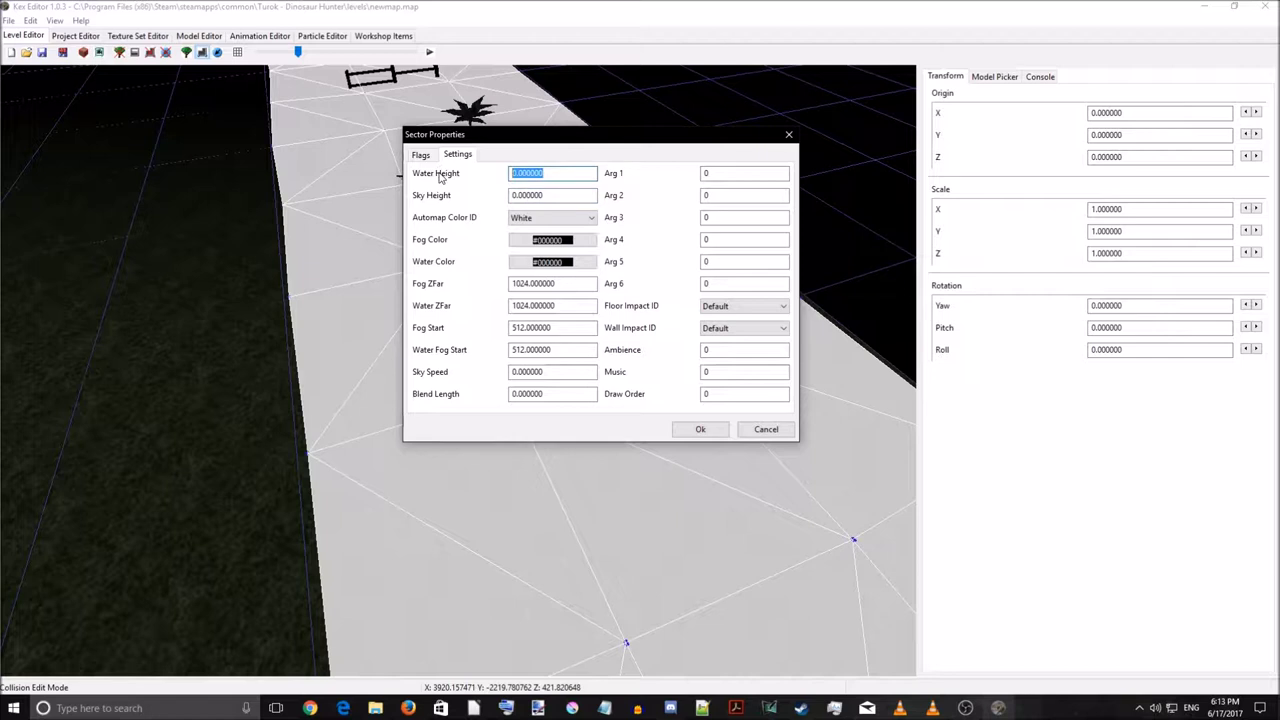
text(10)
key(BackSpace)
key(BackSpace)
key(BackSpace)
double_click(552, 197)
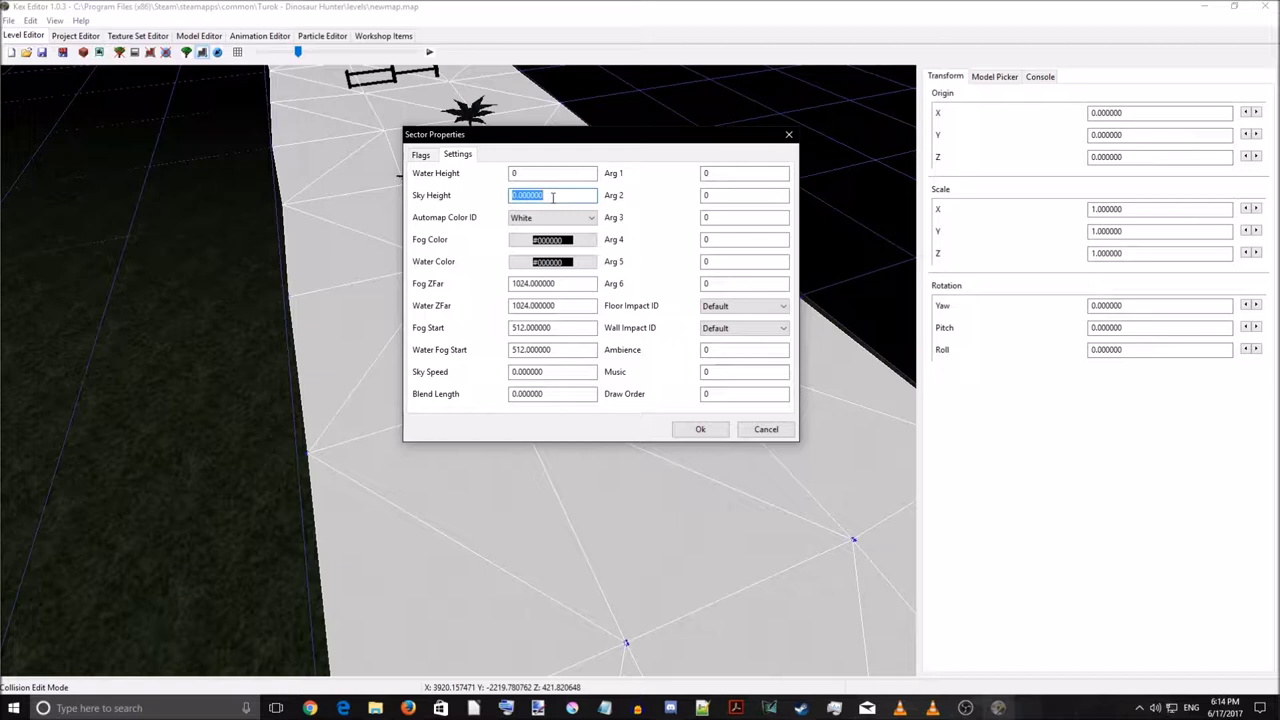
text(50)
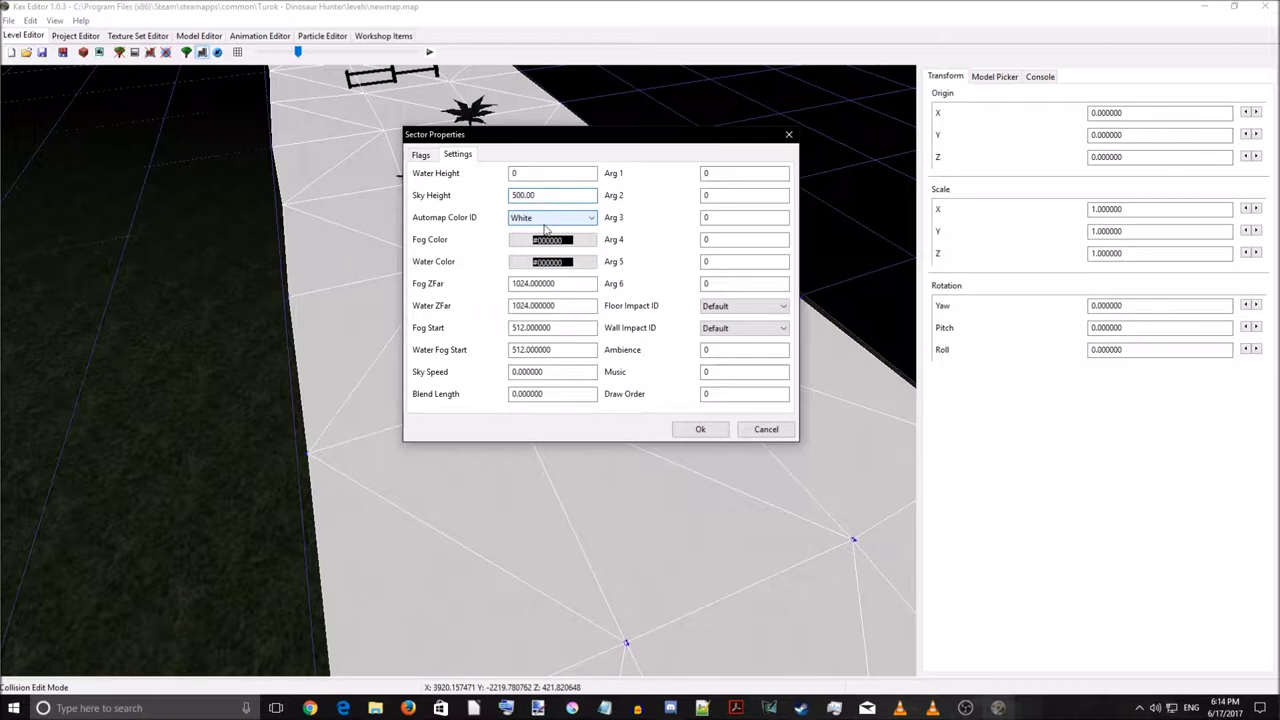
Set the selected sectors' Automap Color ID to Green
click(546, 223)
click(546, 223)
click(548, 227)
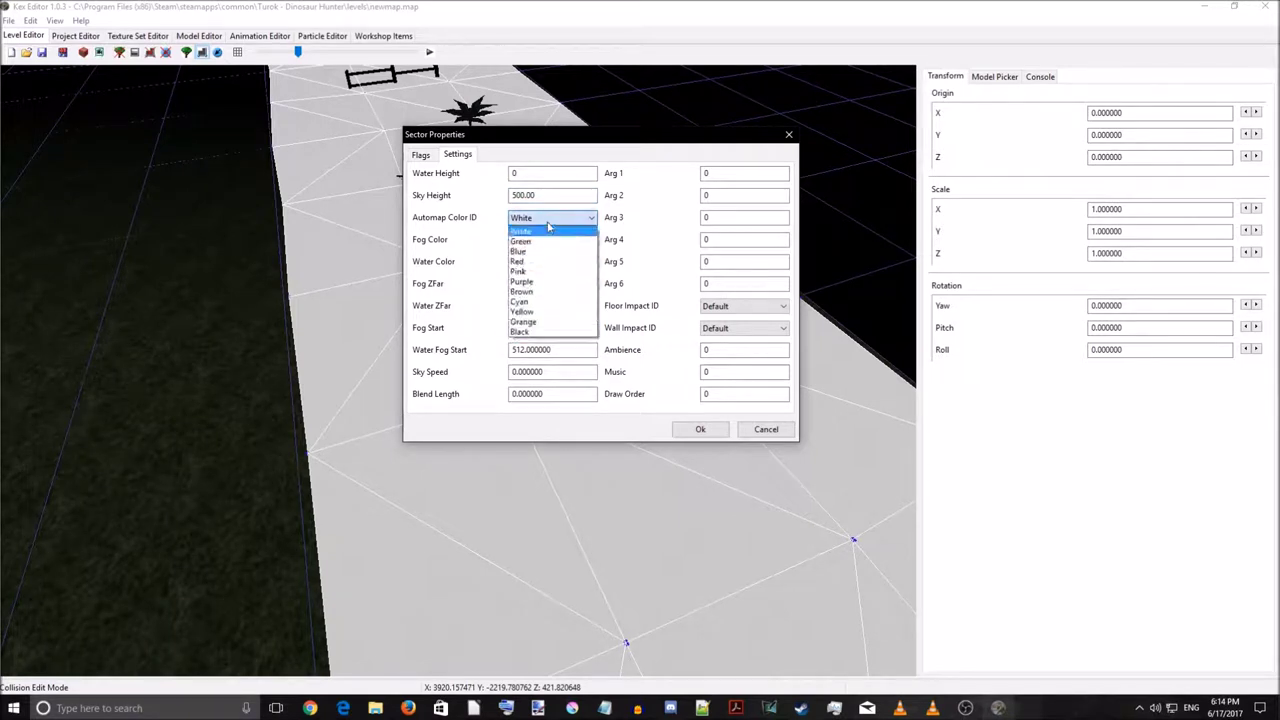
click(518, 243)
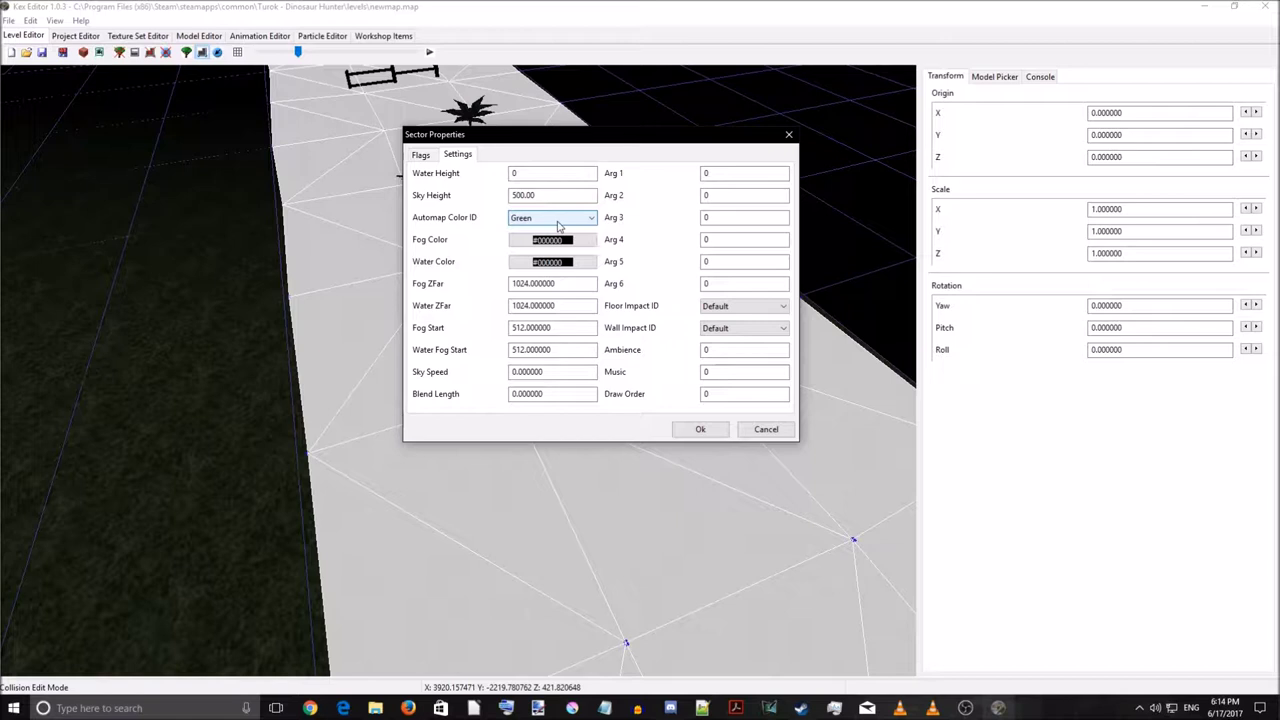
click(558, 222)
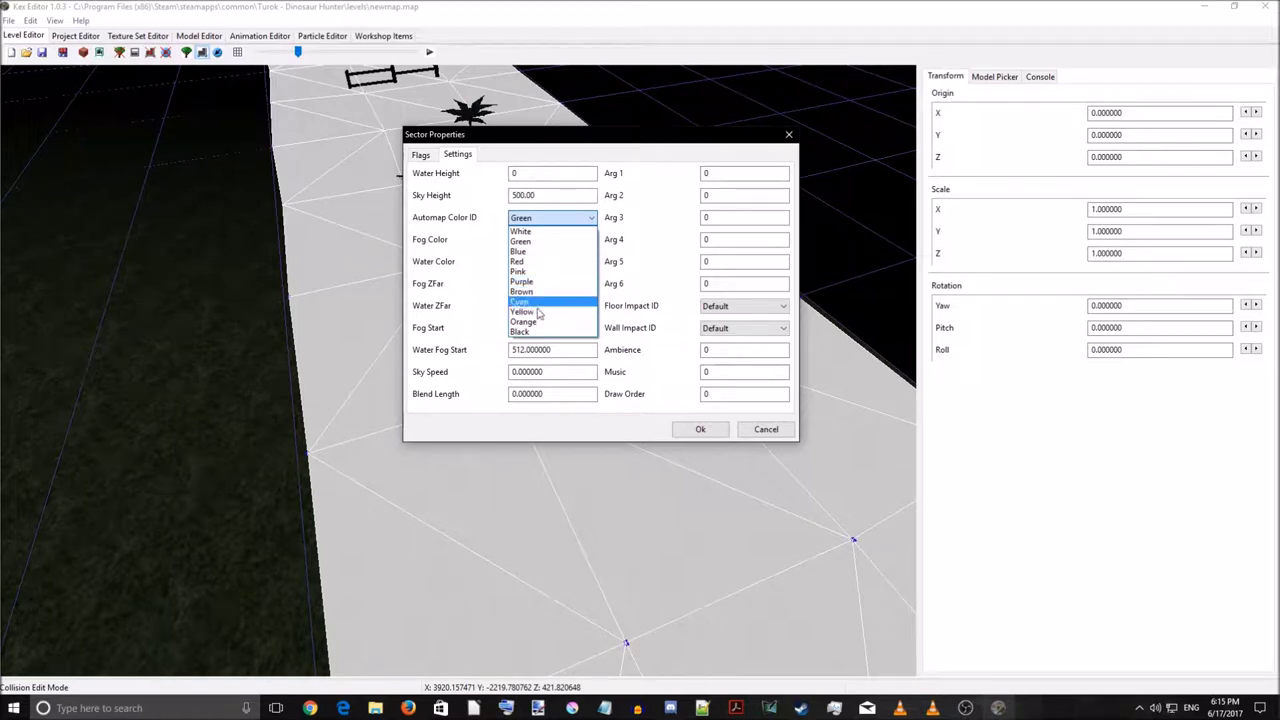
click(556, 243)
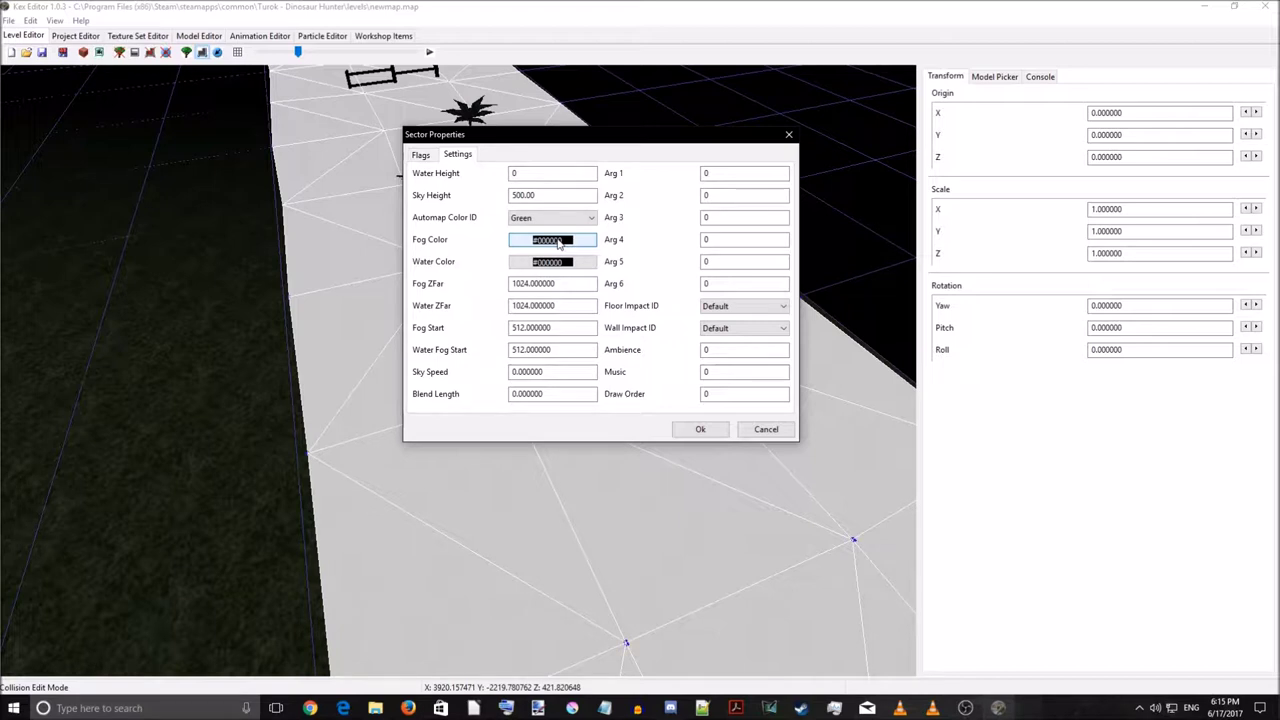
Pick a light greyish blue freehand for the sectors' Fog Color
click(558, 243)
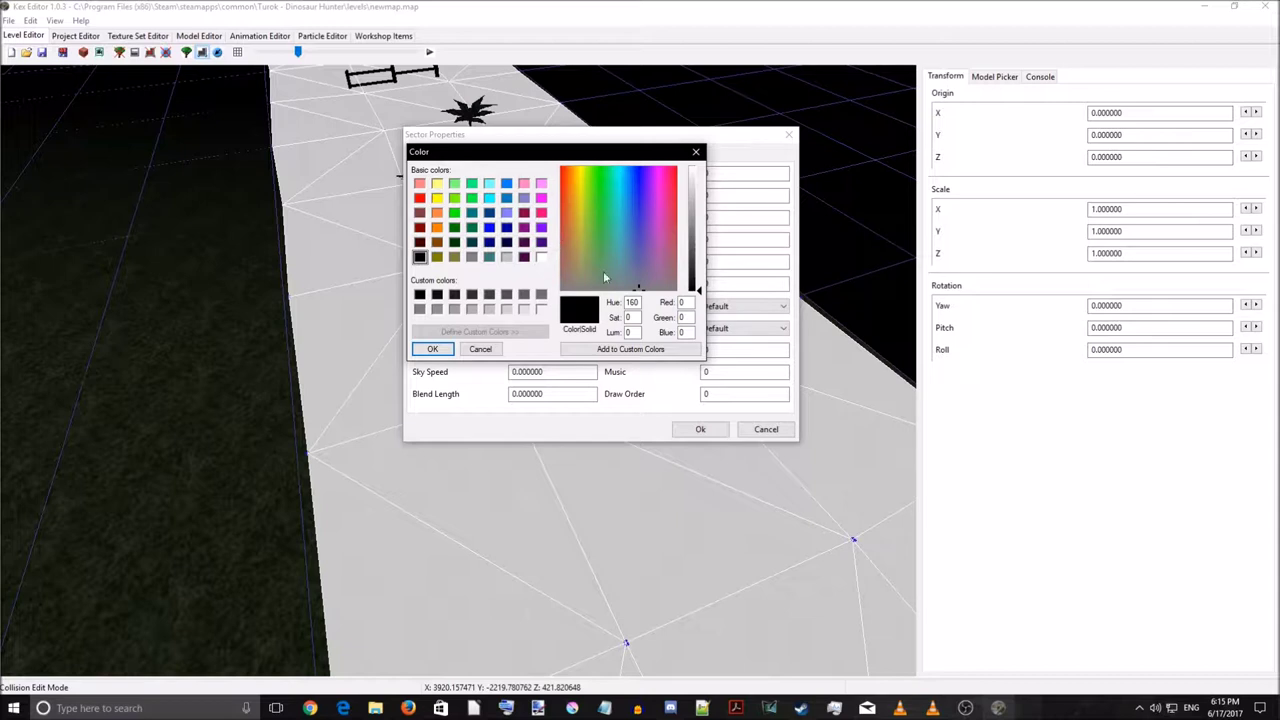
click(588, 243)
click(615, 256)
drag(699, 289, 699, 204)
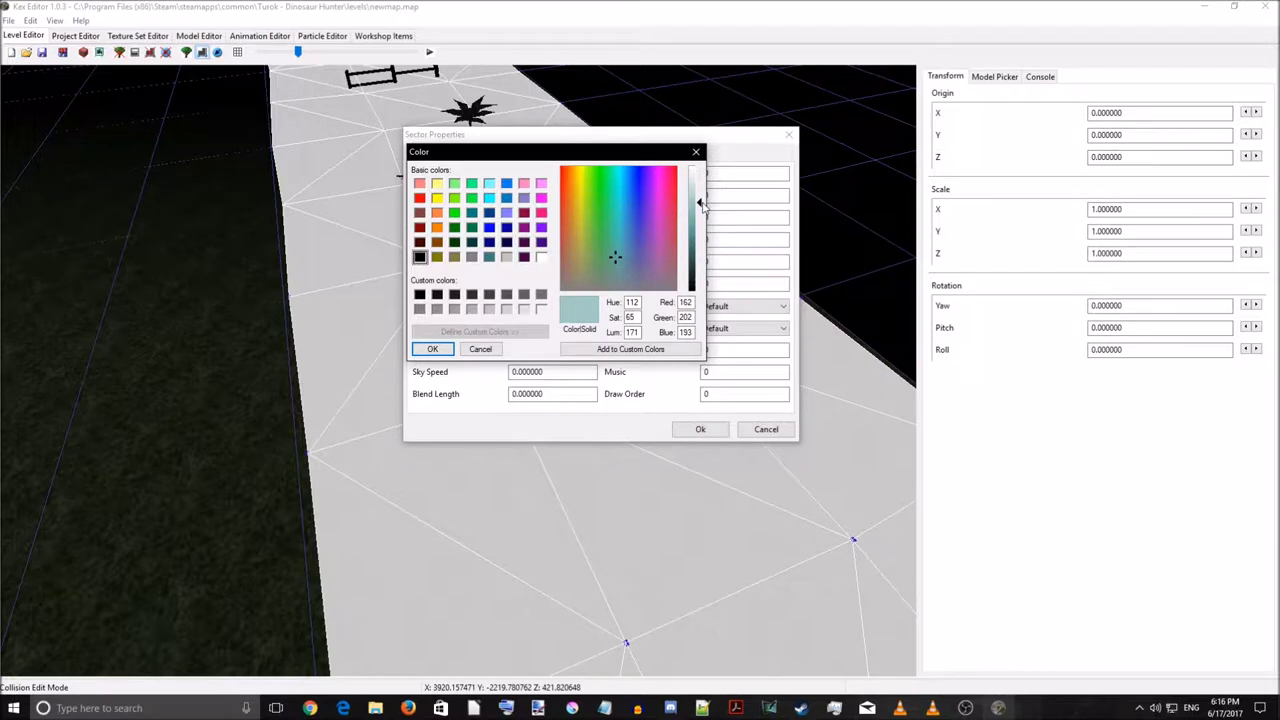
click(636, 226)
drag(635, 230, 587, 262)
Refine the Fog Color to hue 147, saturation 65 and luminosity 94 with blue at 127, and accept it
drag(640, 301, 607, 298)
text(147)
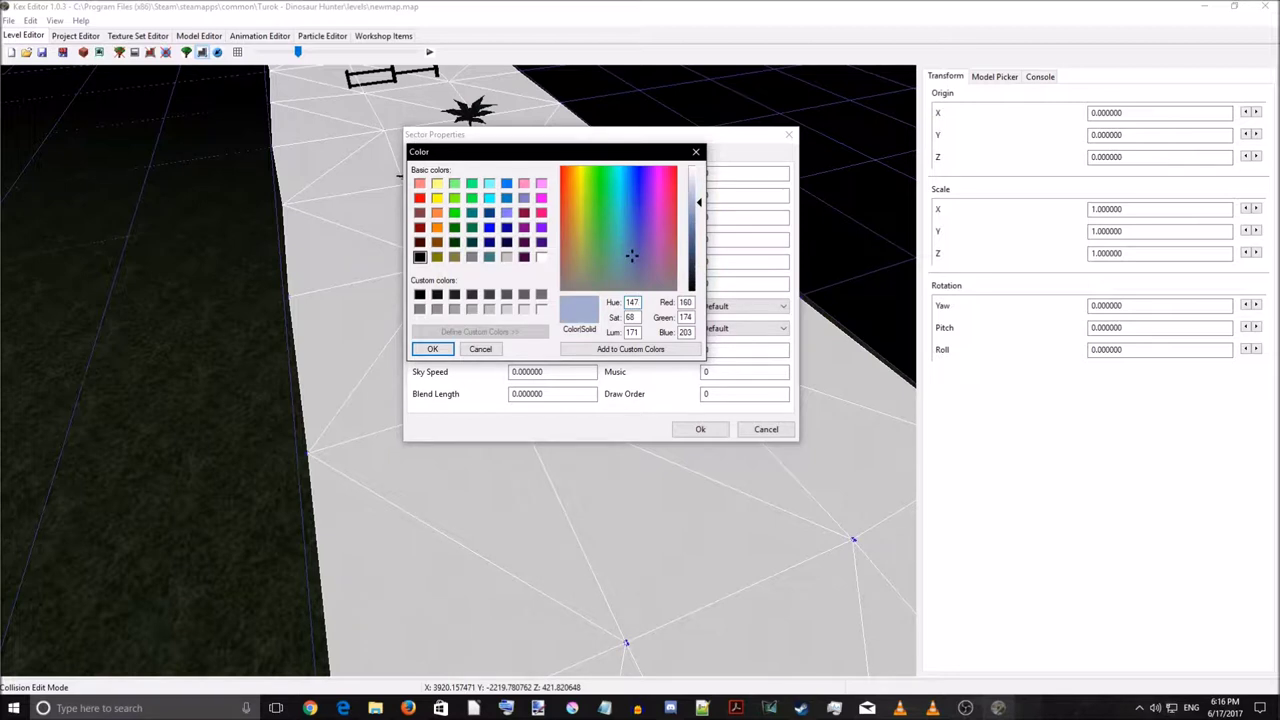
key(Tab)
text(65)
key(Tab)
text(94)
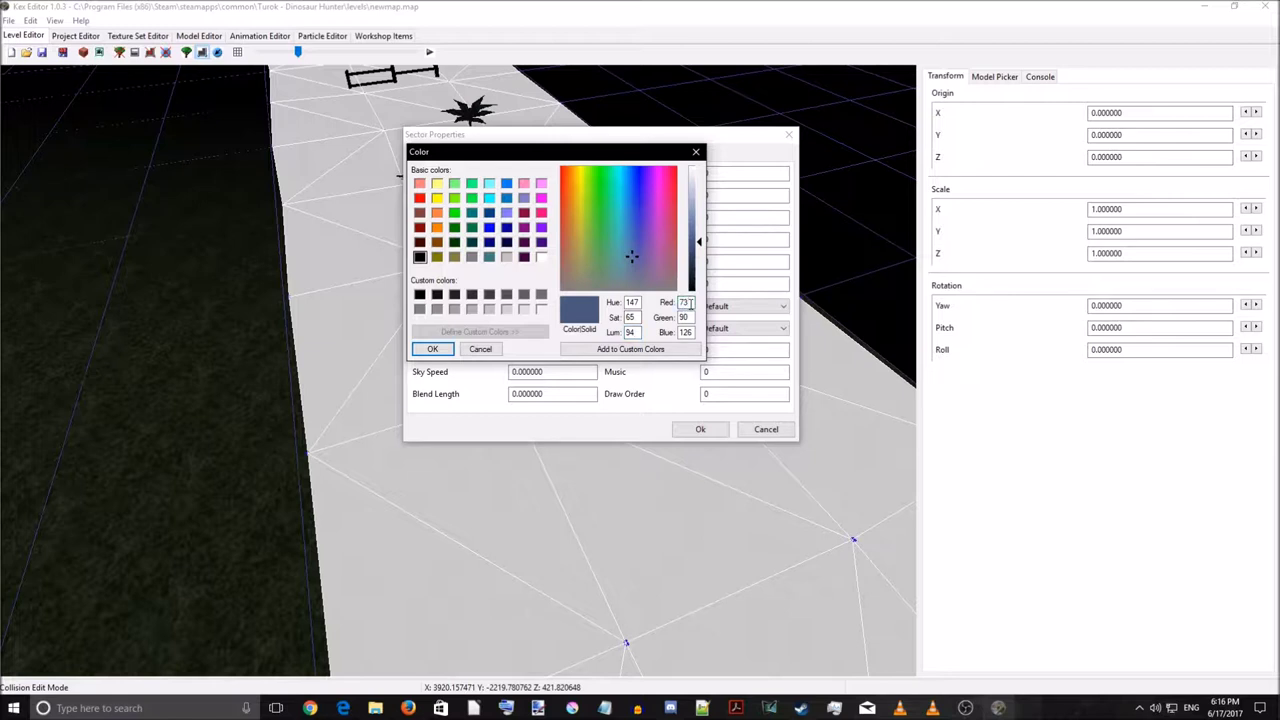
key(Tab)
key(Tab)
click(433, 349)
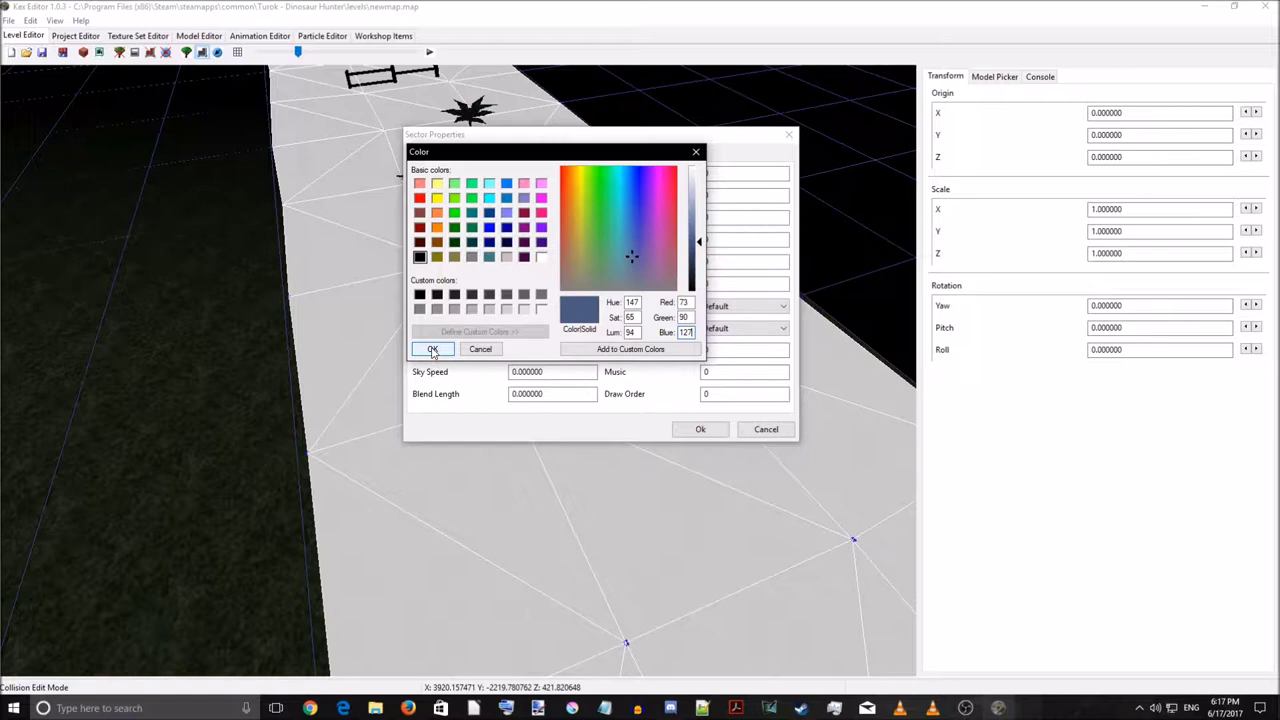
click(433, 350)
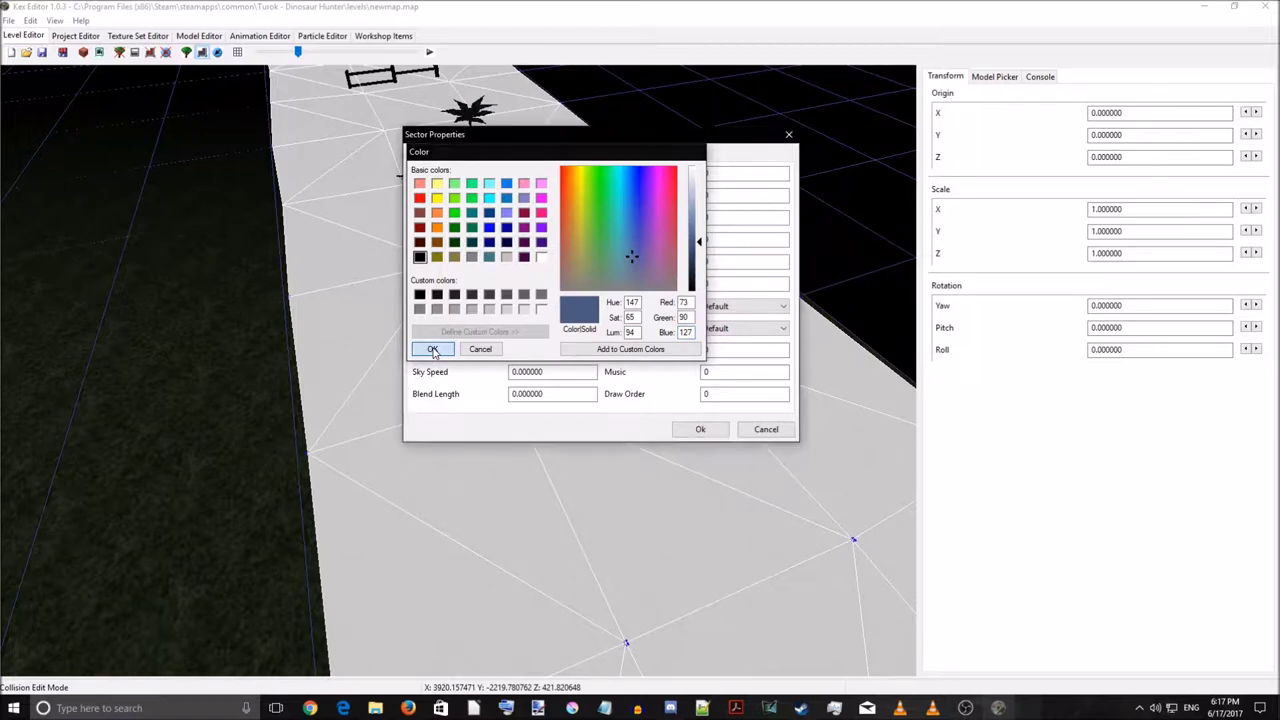
click(433, 349)
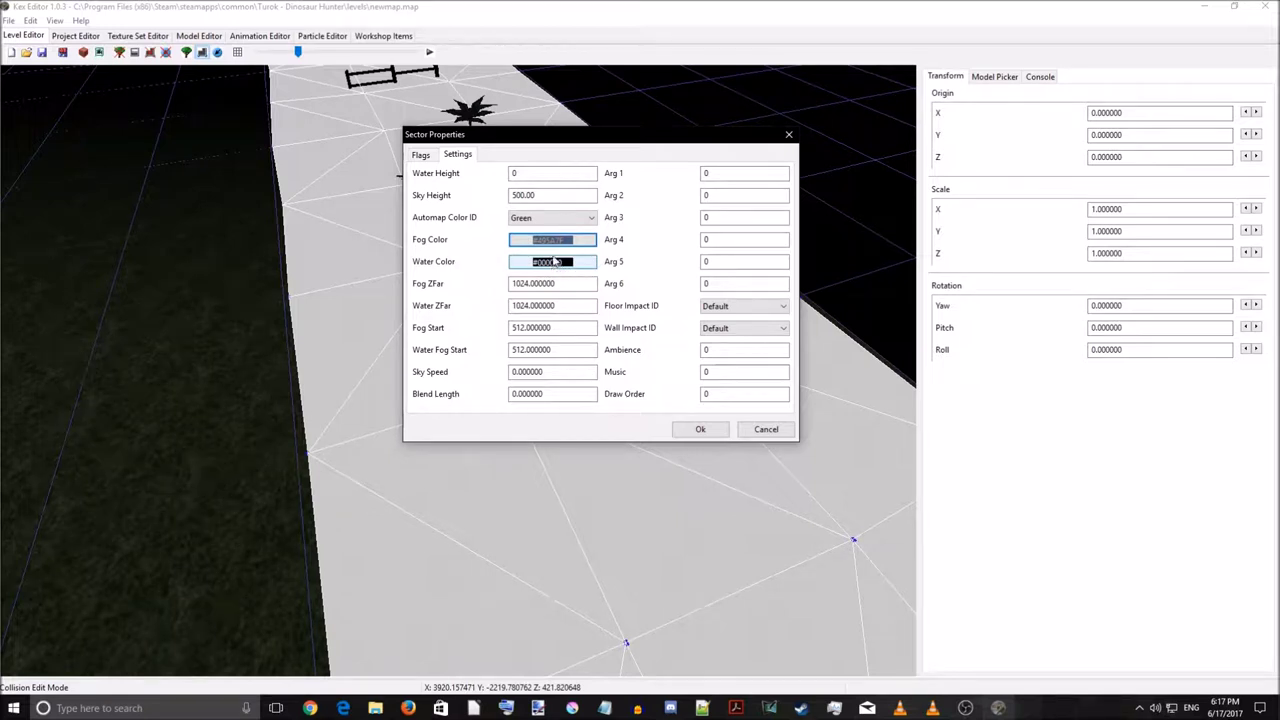
Set the sectors' Water Color to a violet with red 139, green 94 and blue 234
click(556, 265)
drag(631, 257, 646, 212)
click(698, 258)
drag(698, 258, 644, 195)
click(651, 213)
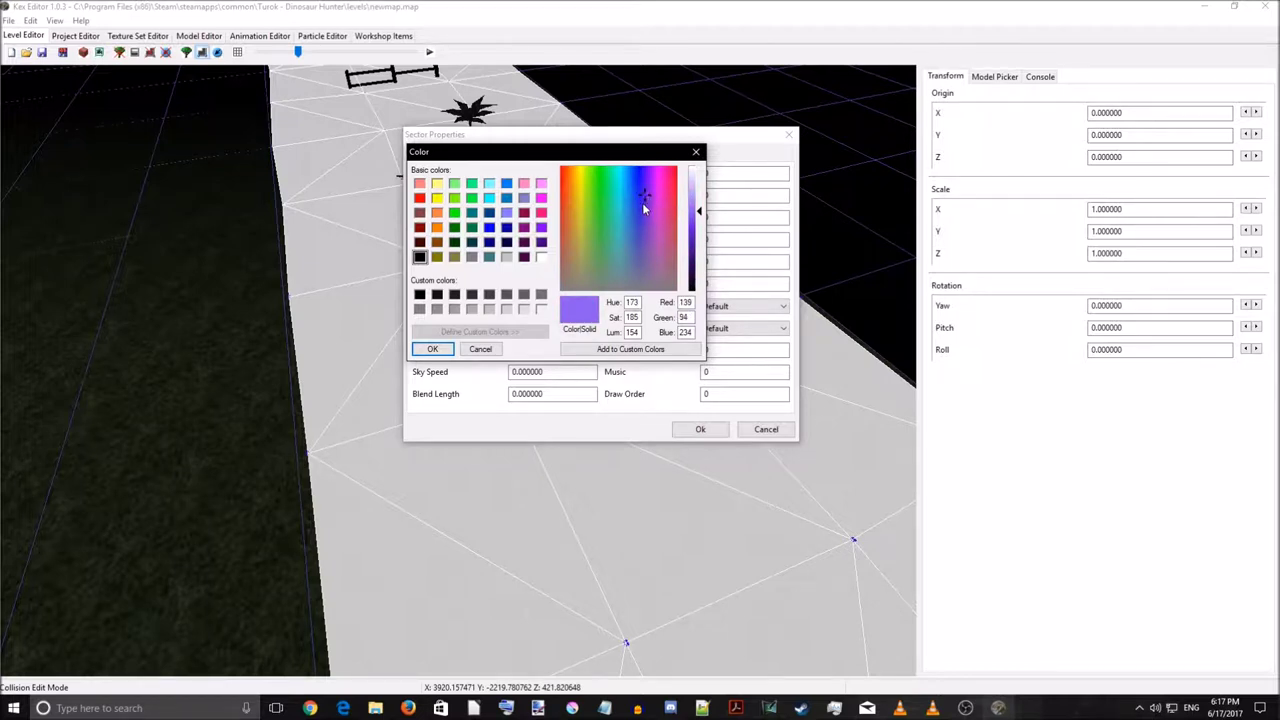
click(433, 349)
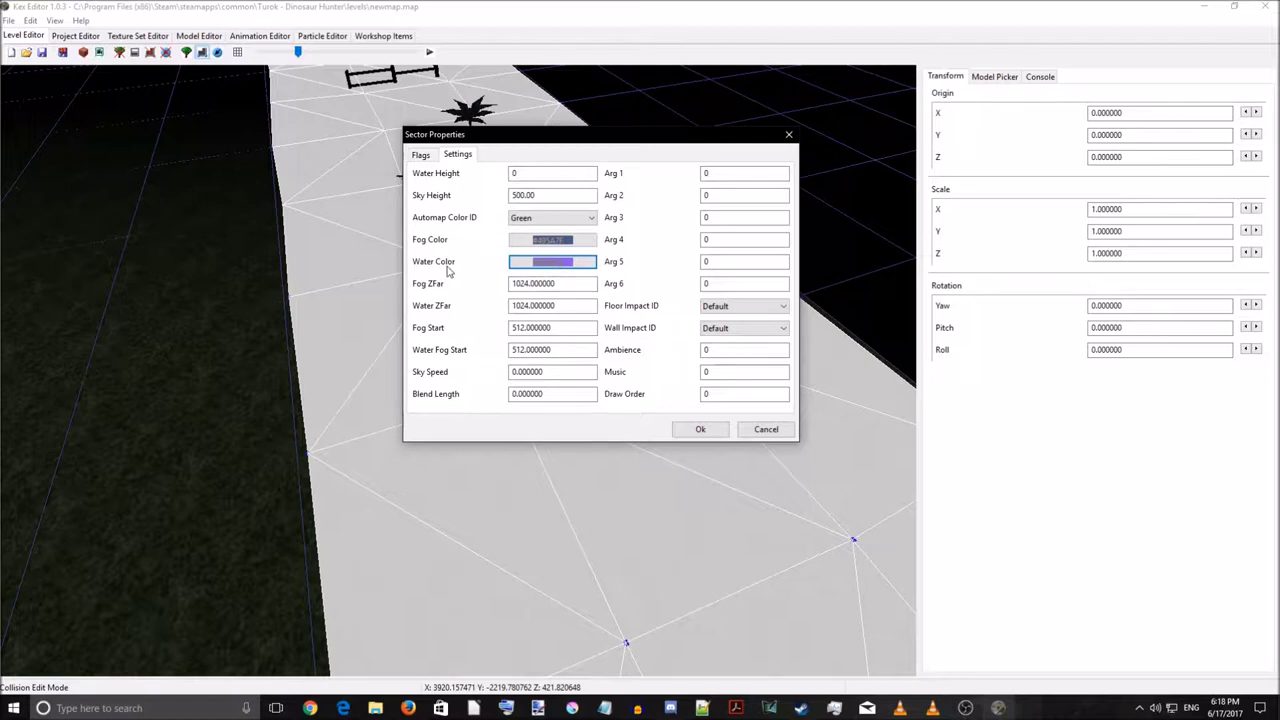
Switch to paint.net, move the Sector Properties dialog off the middle of the blank canvas, and set the brush width to 12
click(578, 286)
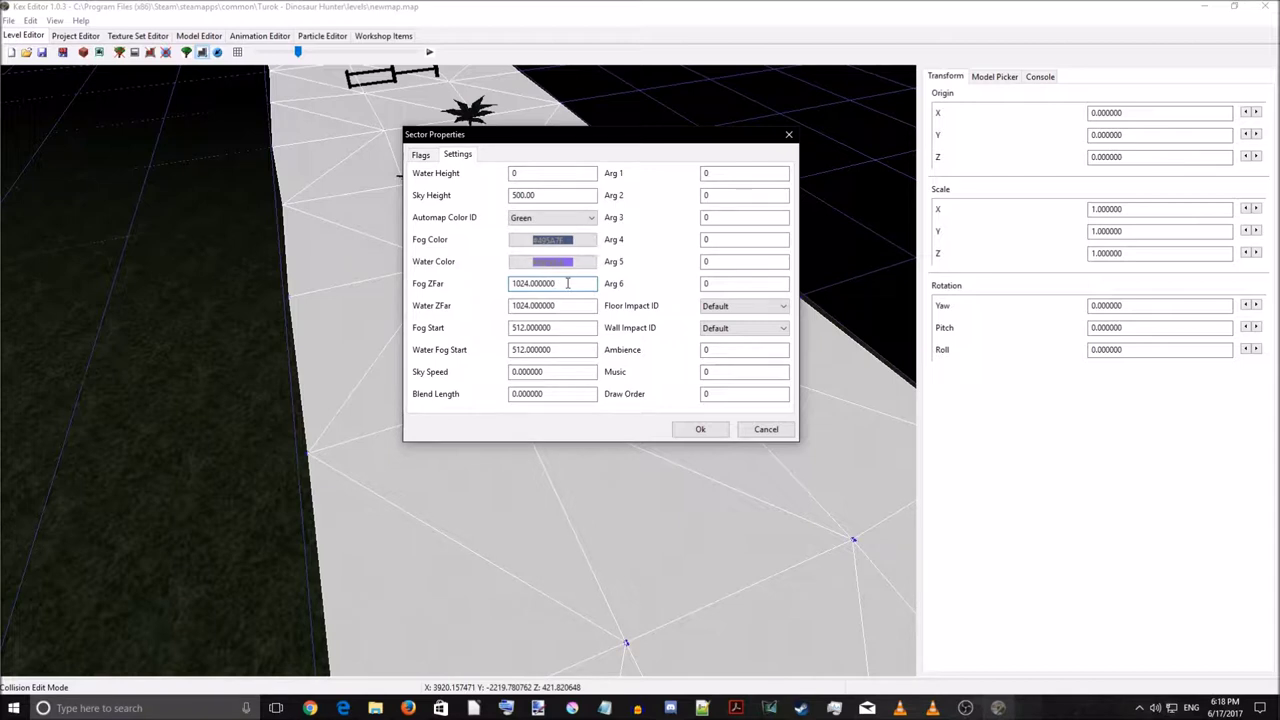
click(540, 708)
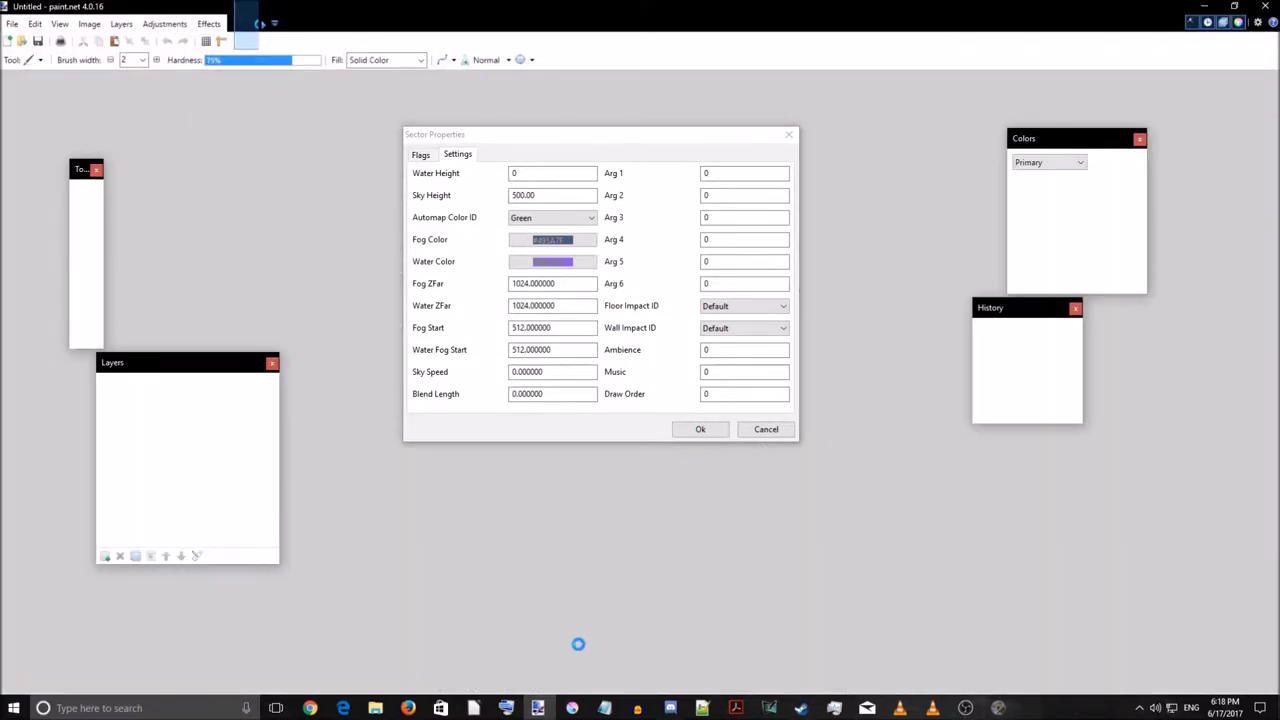
mouse_move(566, 140)
mouse_down()
mouse_move(677, 131)
mouse_move(287, 147)
mouse_up()
click(538, 708)
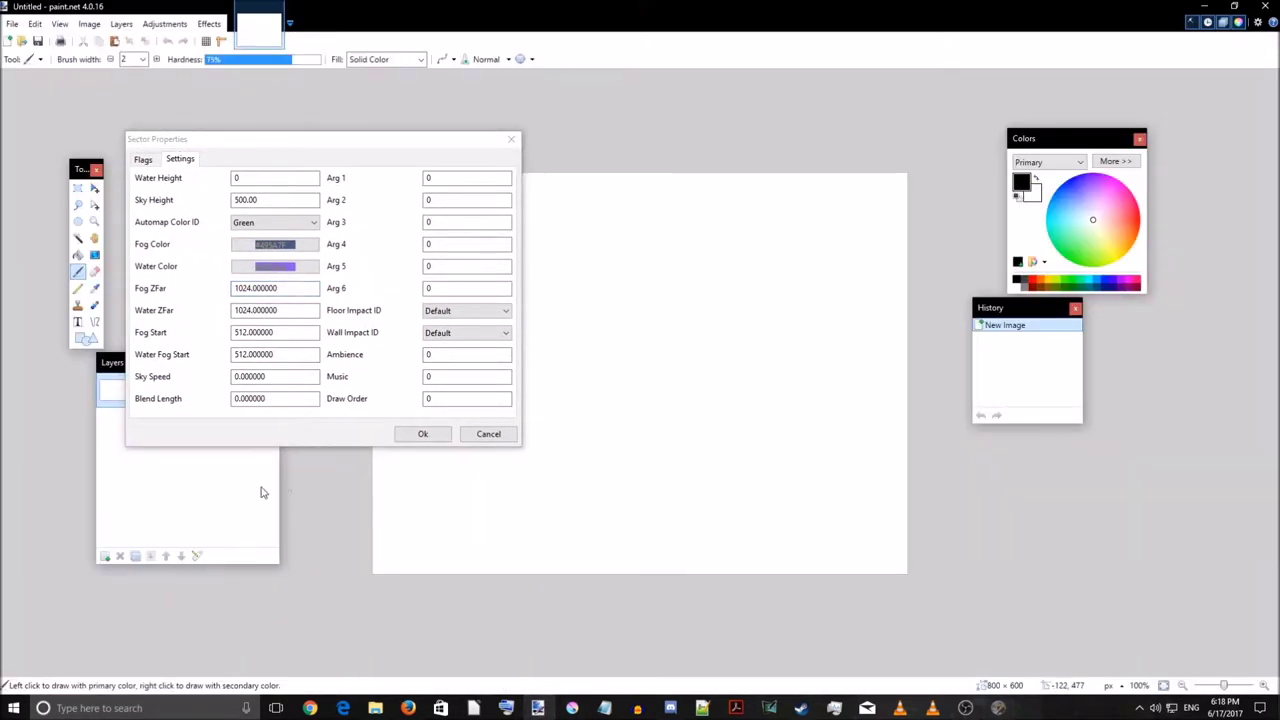
click(143, 59)
click(135, 250)
click(143, 59)
scroll(140, 103, up, 5)
click(130, 100)
drag(366, 146, 297, 163)
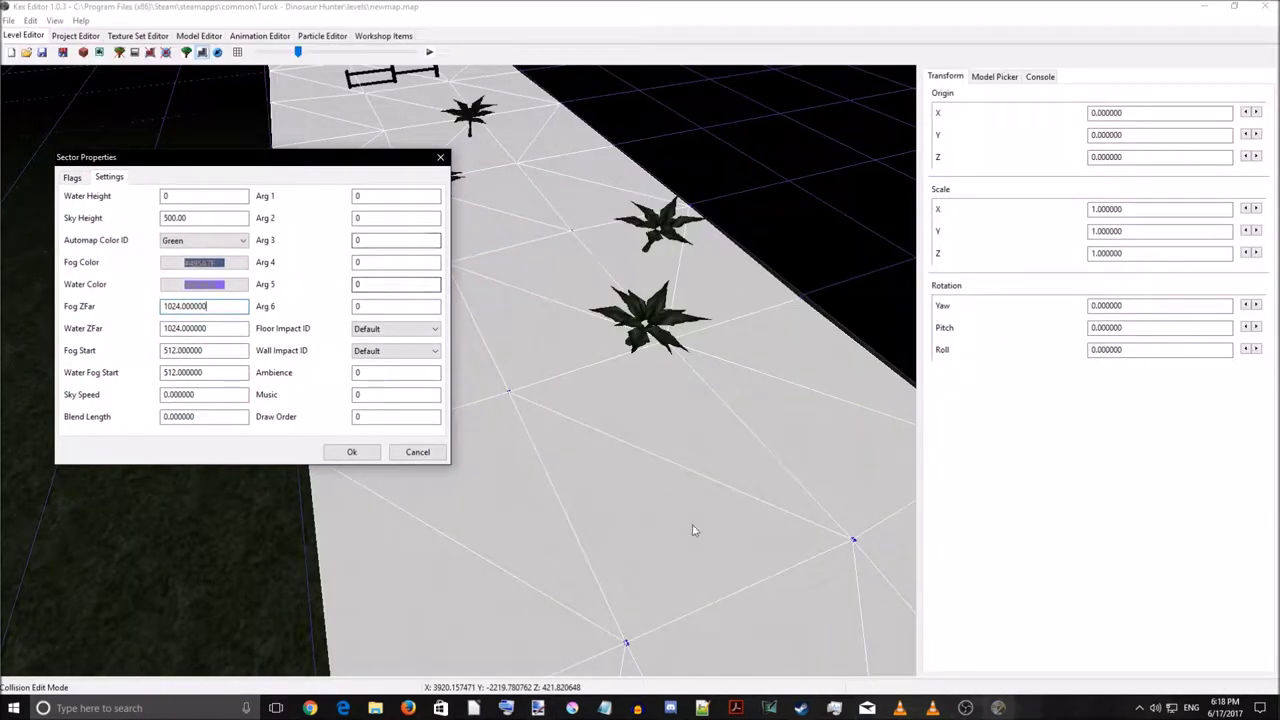
click(538, 706)
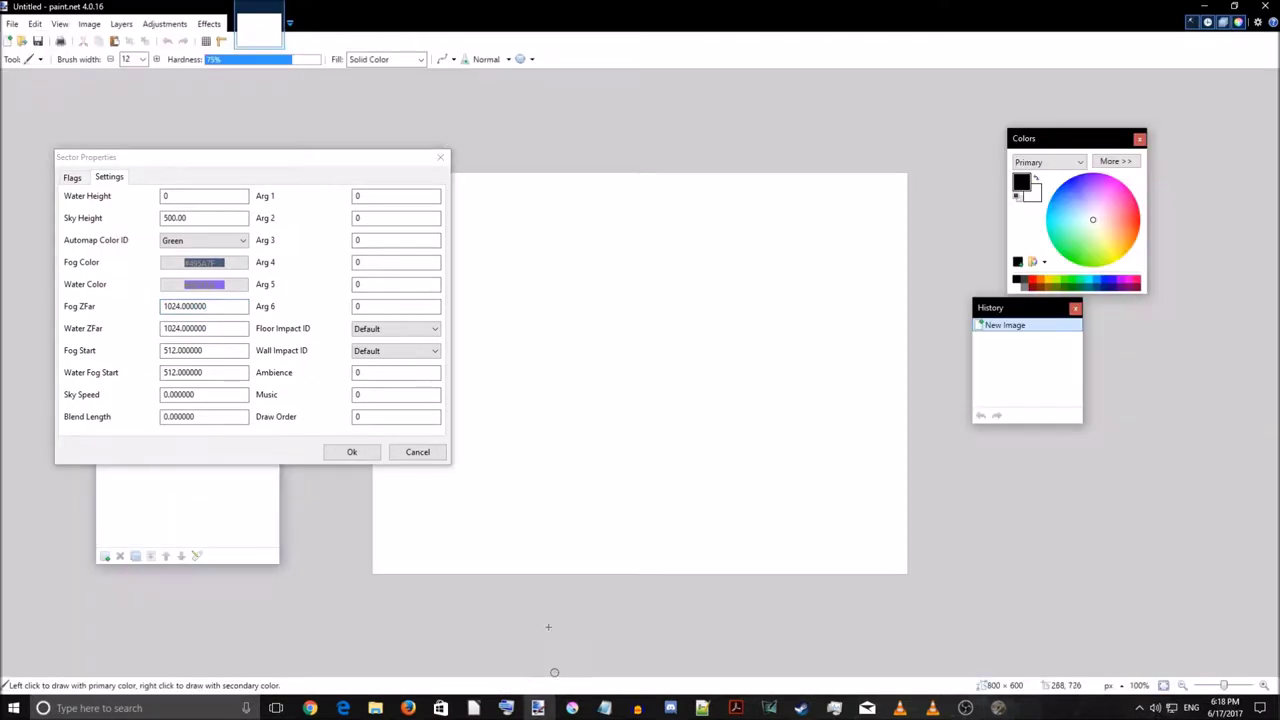
Paint a dot, a tall distant arc with two dots behind it, a shorter arc in between, and a line crossing both arcs
click(513, 369)
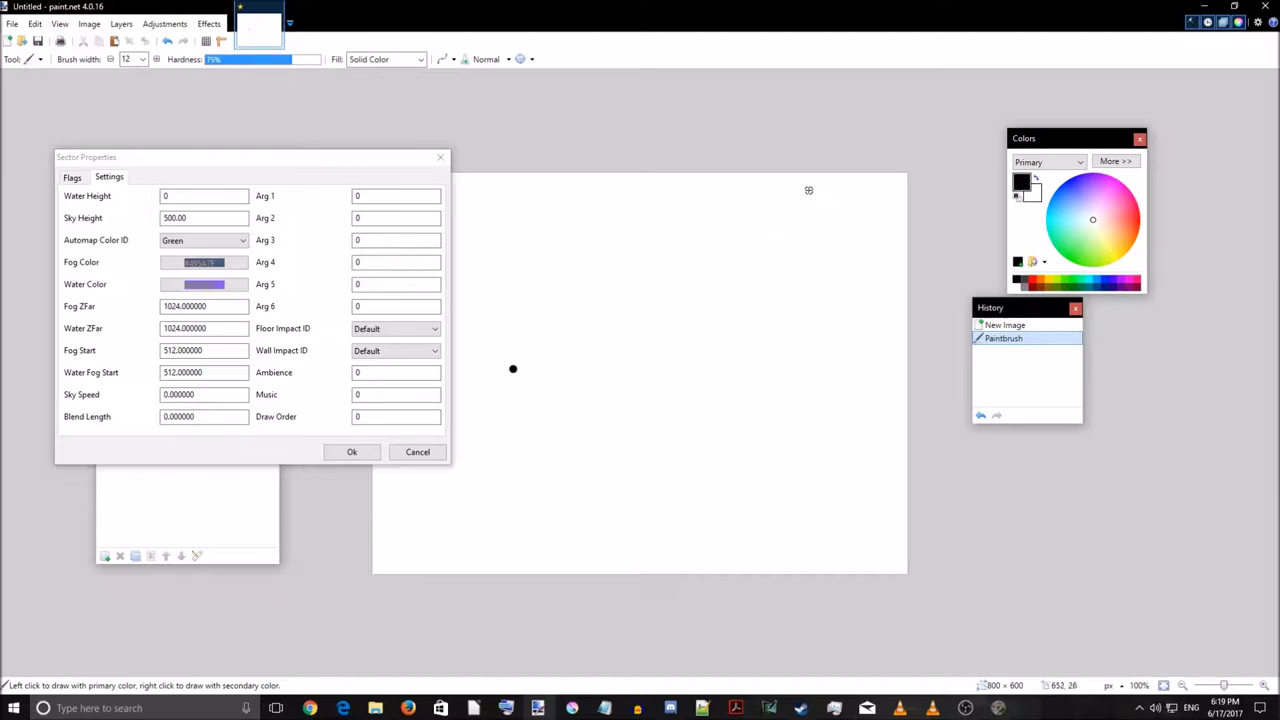
mouse_move(809, 190)
mouse_down()
mouse_move(861, 279)
mouse_move(881, 366)
mouse_move(879, 487)
mouse_move(841, 556)
mouse_up()
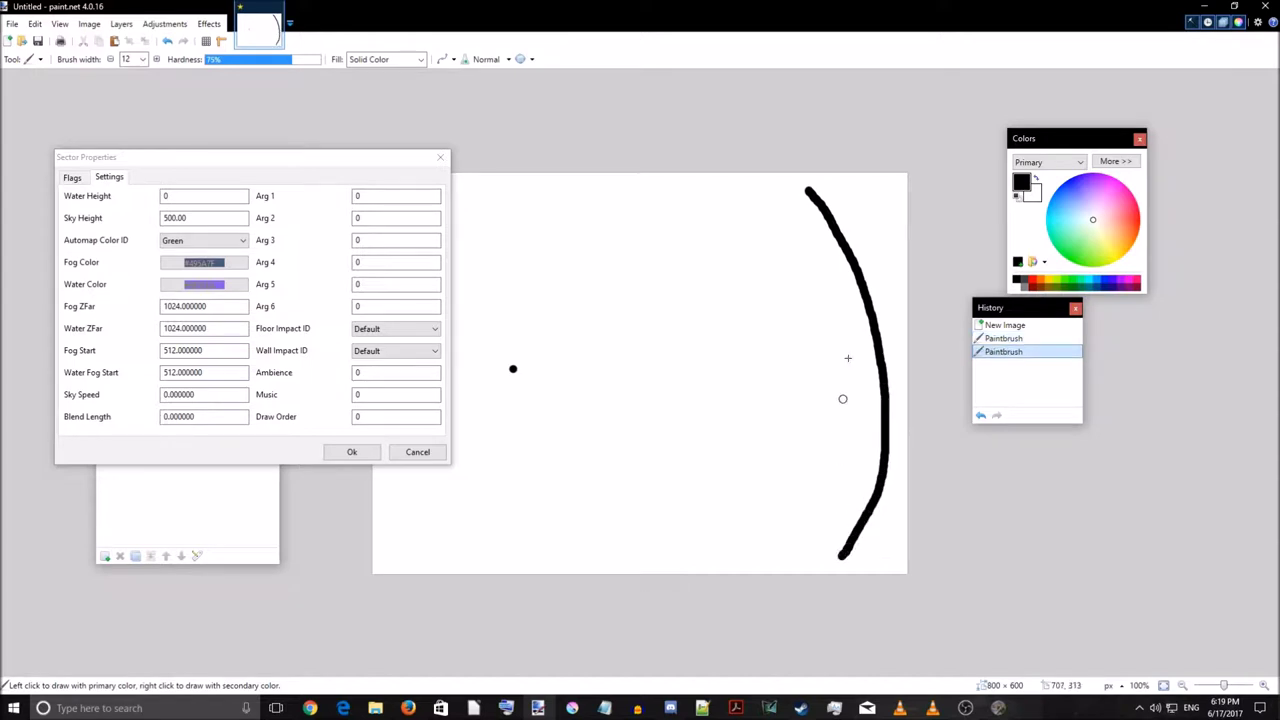
drag(884, 232, 882, 232)
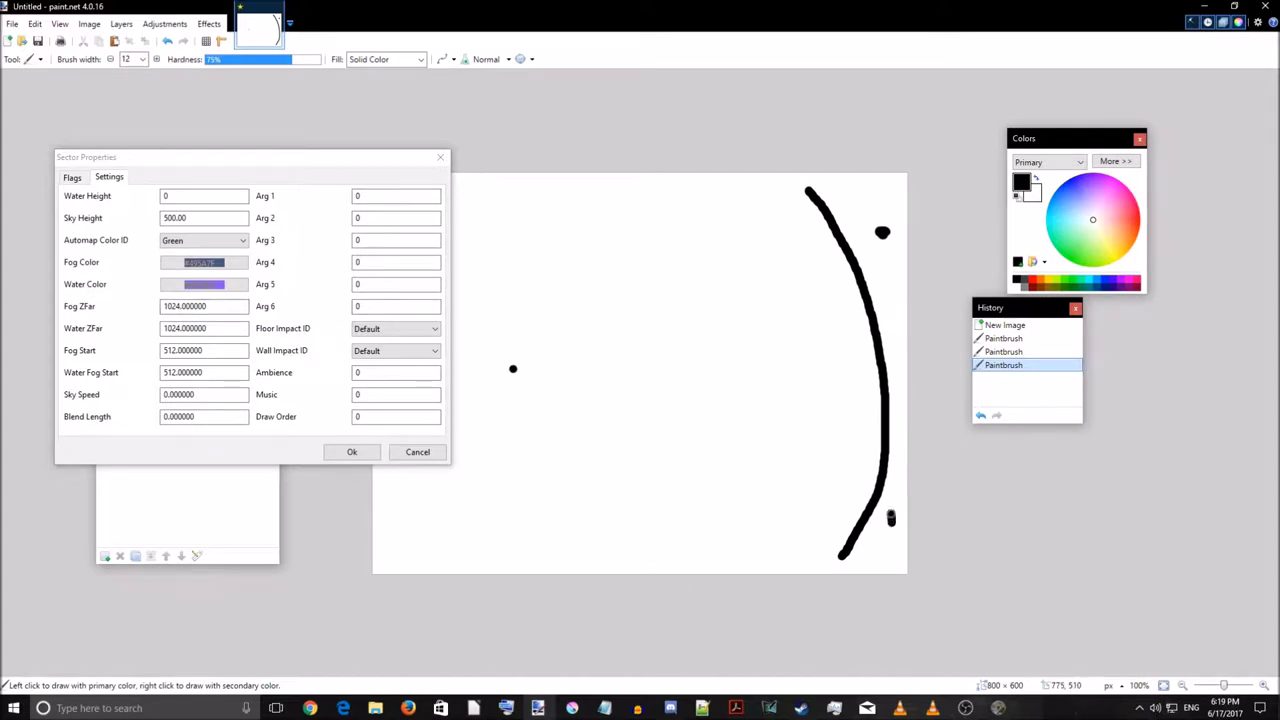
drag(891, 517, 889, 518)
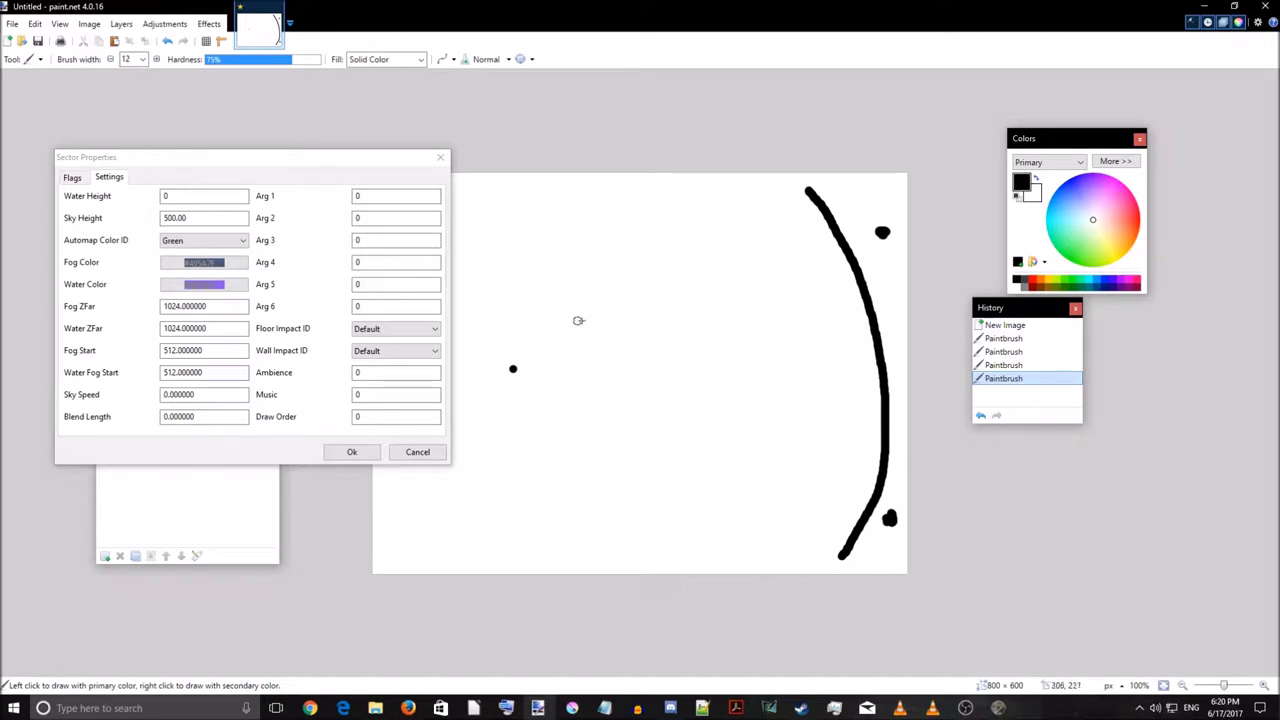
mouse_move(654, 273)
mouse_down()
mouse_move(674, 310)
mouse_move(687, 445)
mouse_move(670, 478)
mouse_up()
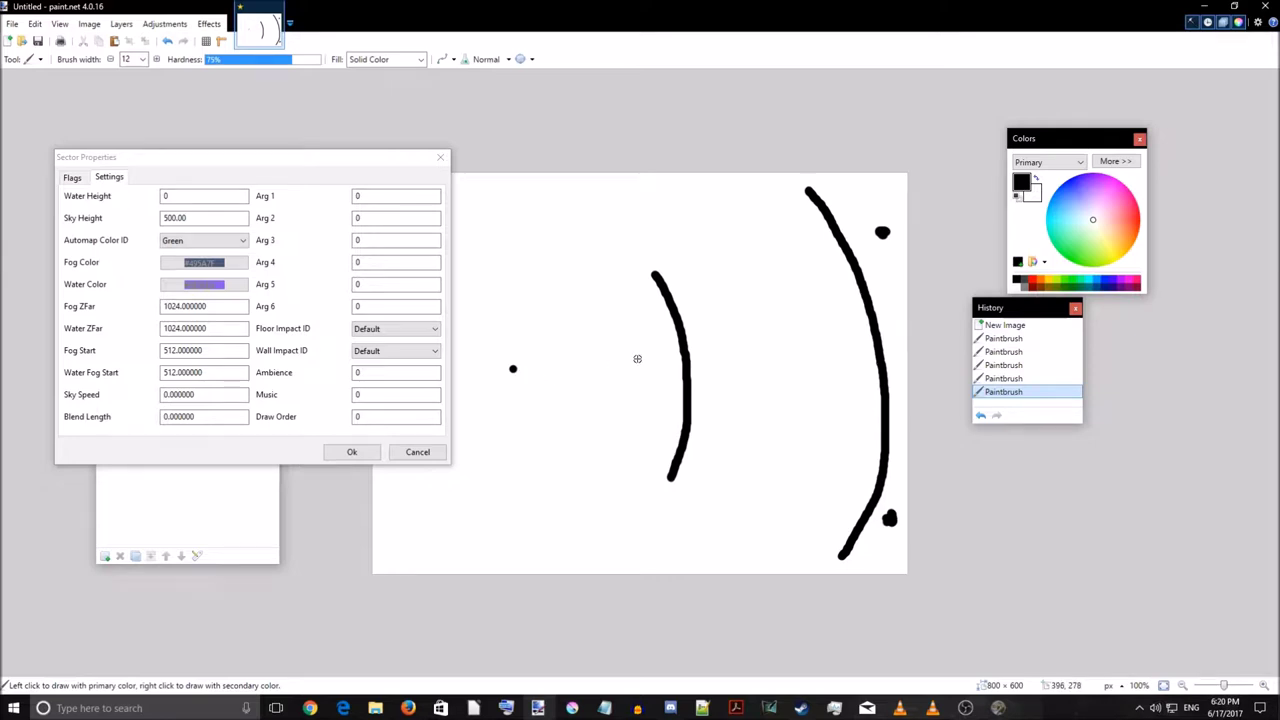
drag(641, 356, 885, 293)
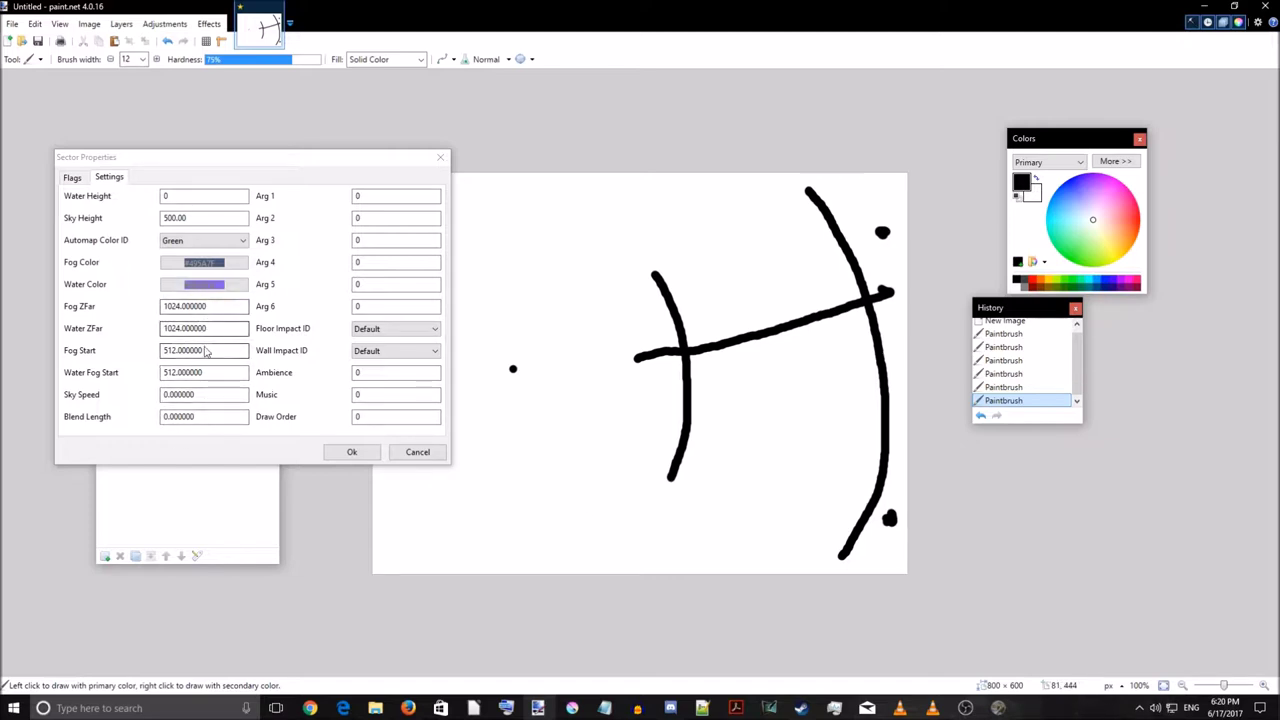
Switch back to Kex Editor and set the sectors' Sky Speed to 1
click(1000, 709)
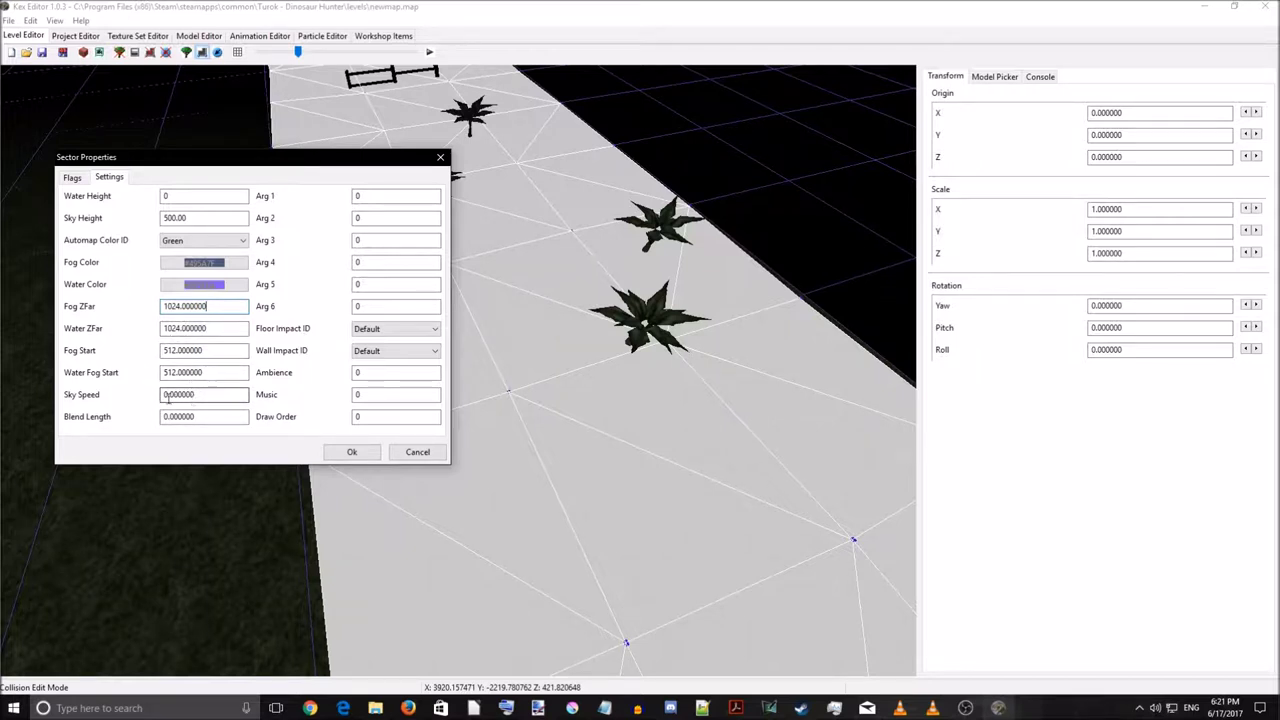
drag(166, 394, 161, 394)
text(1)
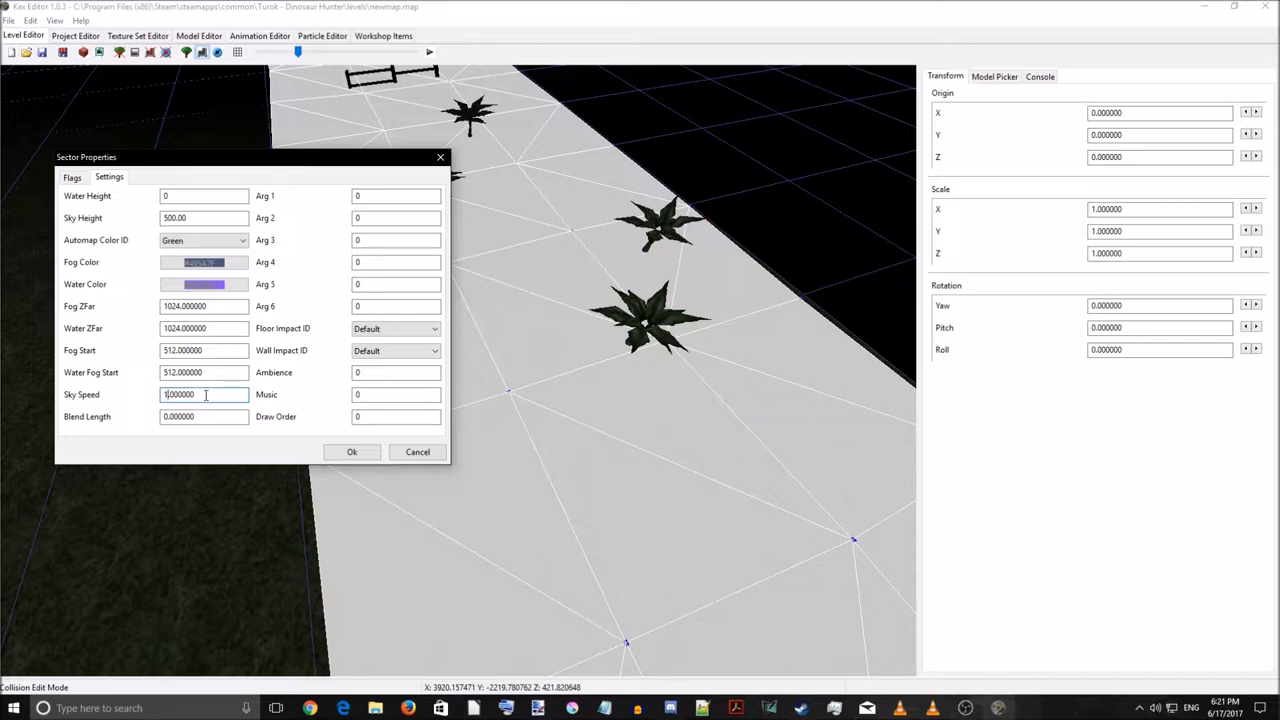
text(0)
Review the sectors' Arg 2 through Arg 6 values and re-enter 0 for Arg 6
click(359, 217)
click(354, 241)
click(362, 241)
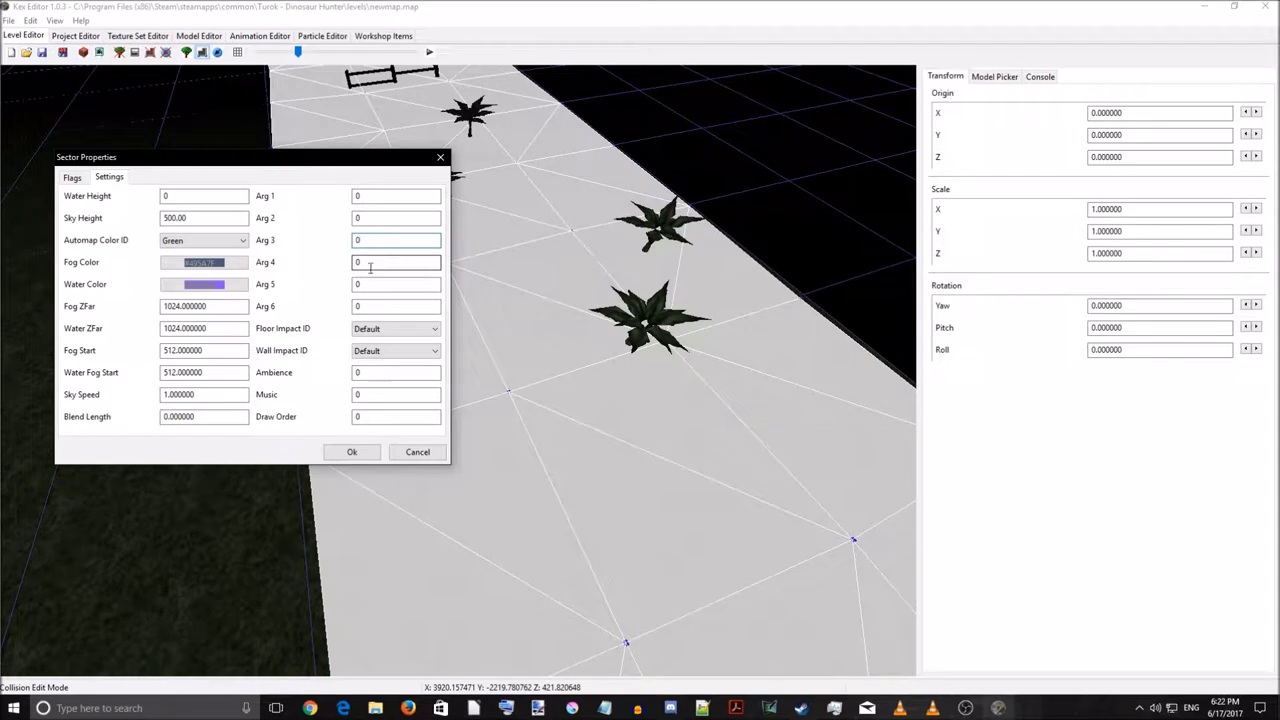
double_click(370, 263)
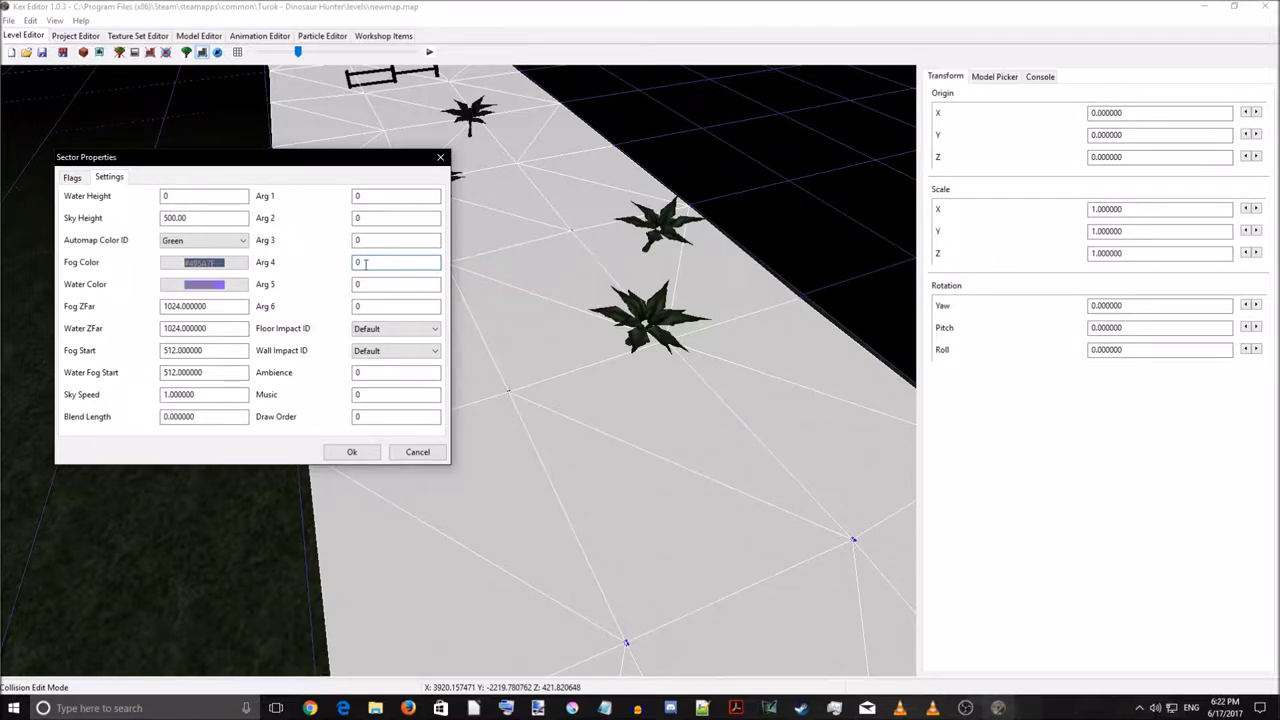
click(362, 288)
click(364, 304)
click(368, 286)
click(368, 306)
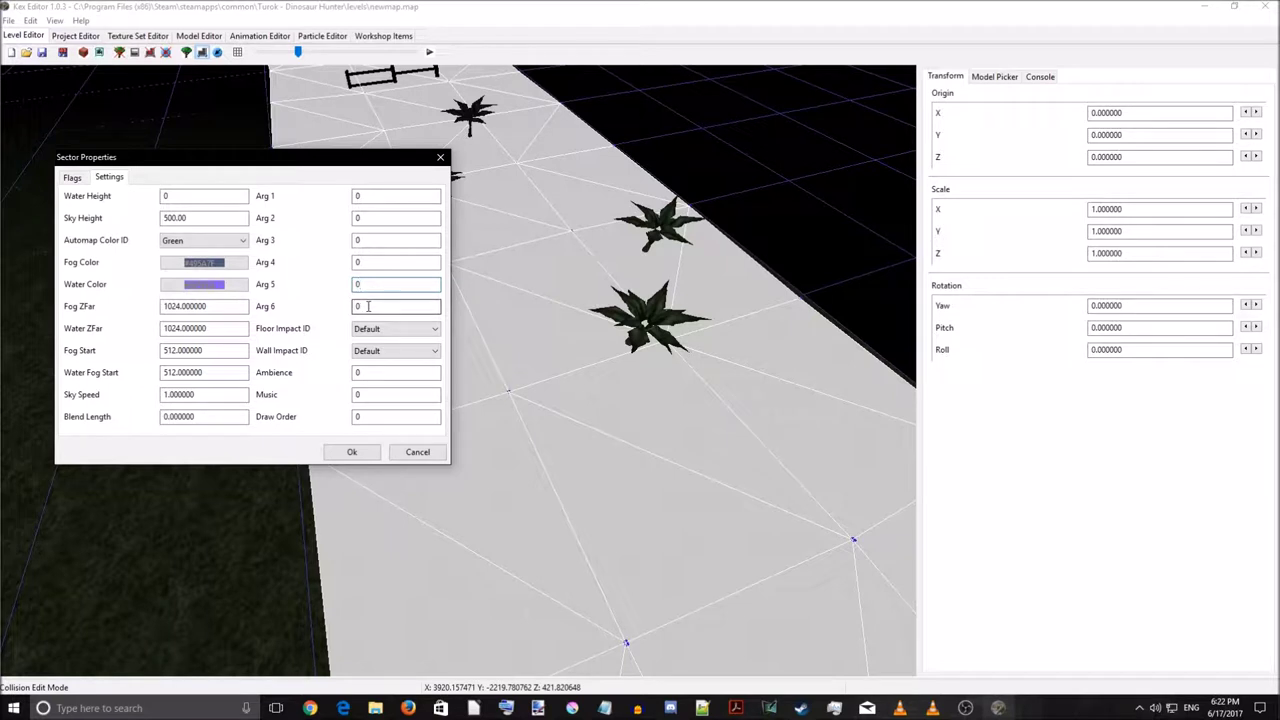
click(368, 307)
double_click(362, 305)
key(BackSpace)
text(0)
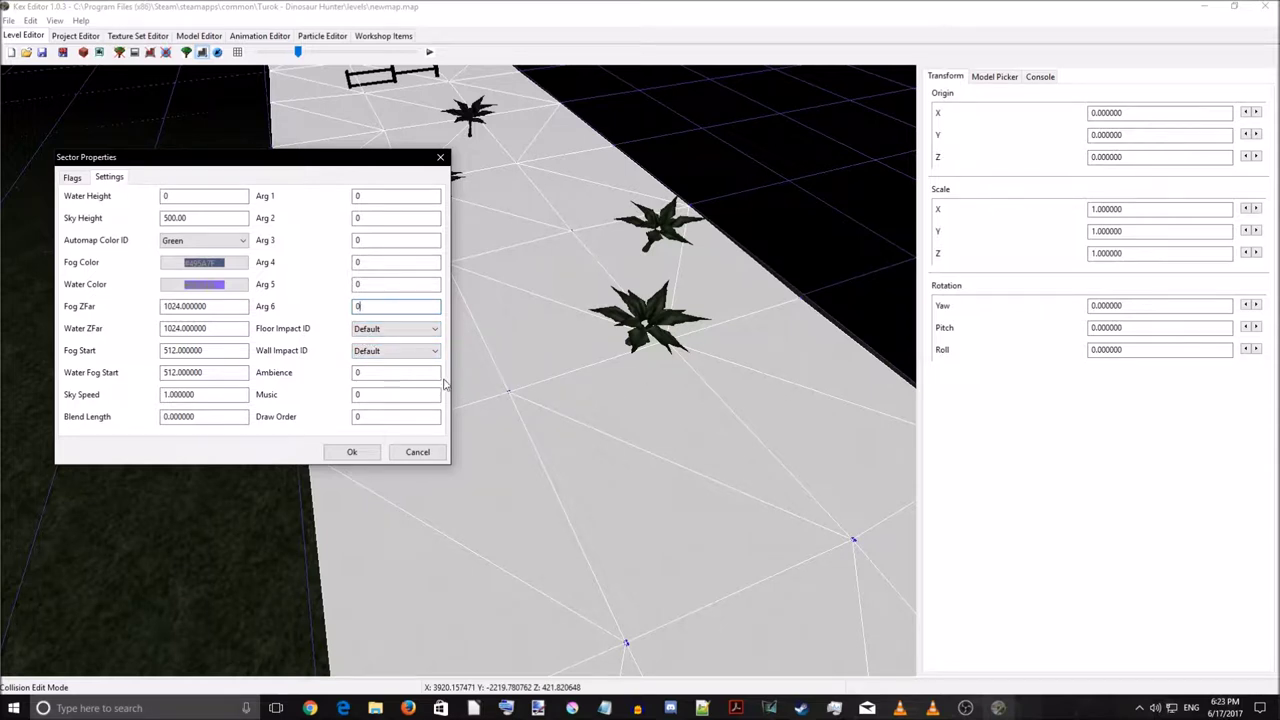
Set the sectors' Wall Impact ID to Stone and their Ambience to 1
click(396, 352)
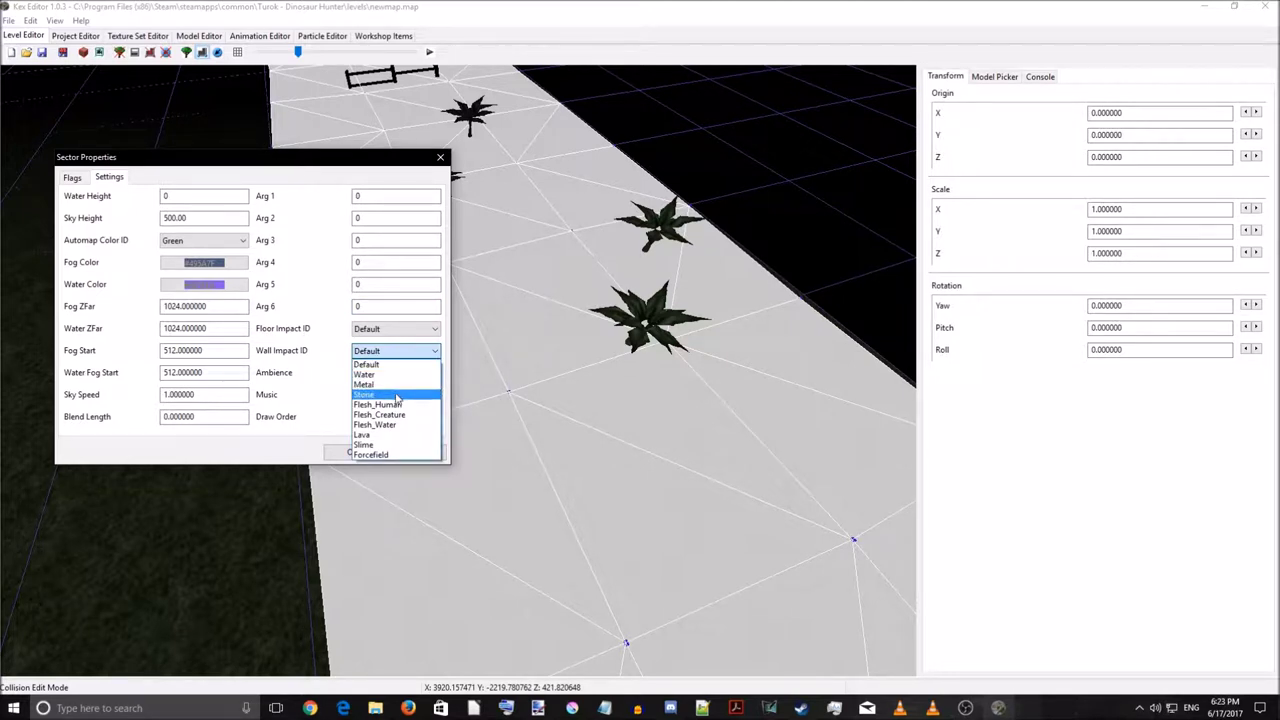
click(397, 396)
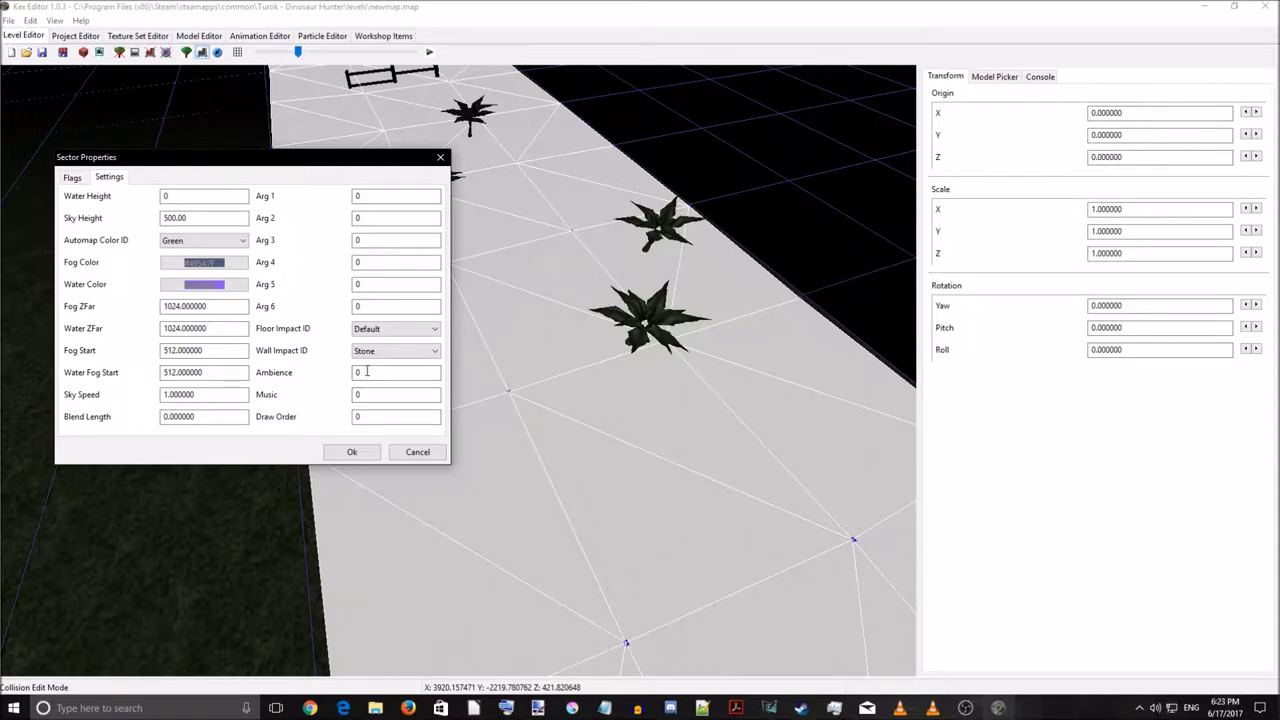
click(358, 398)
click(362, 373)
double_click(357, 373)
double_click(357, 373)
text(1)
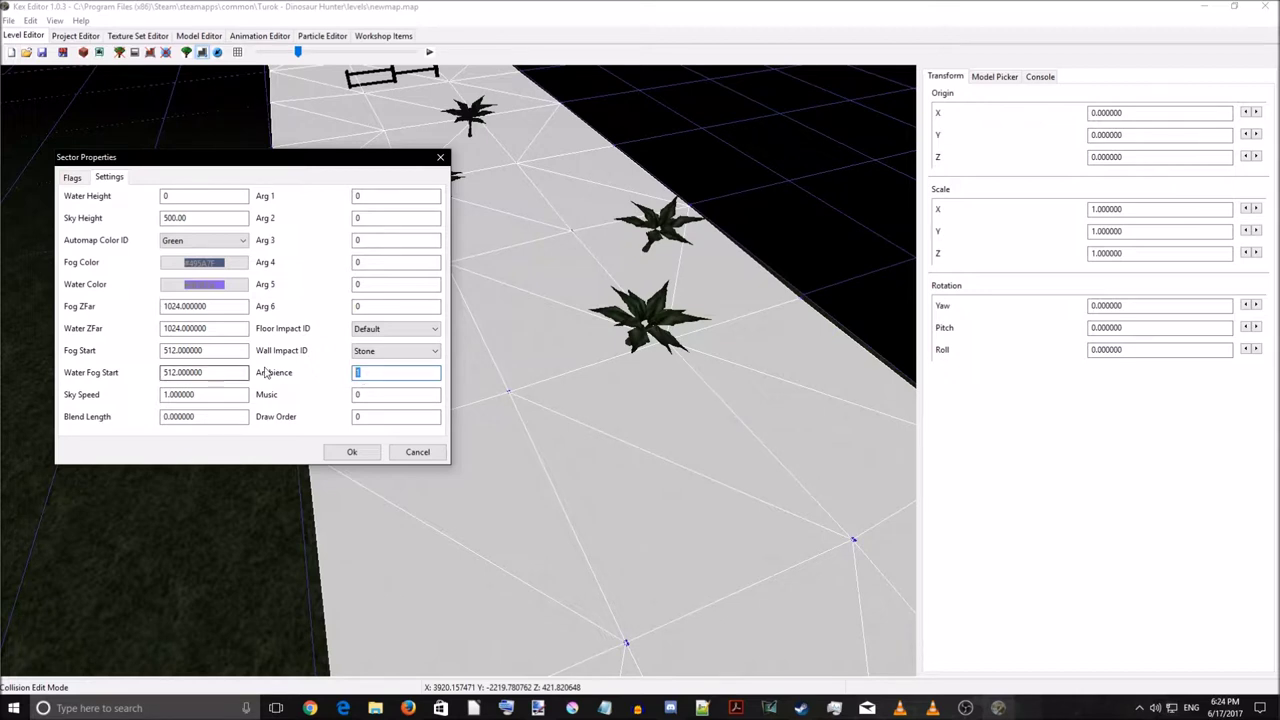
click(378, 392)
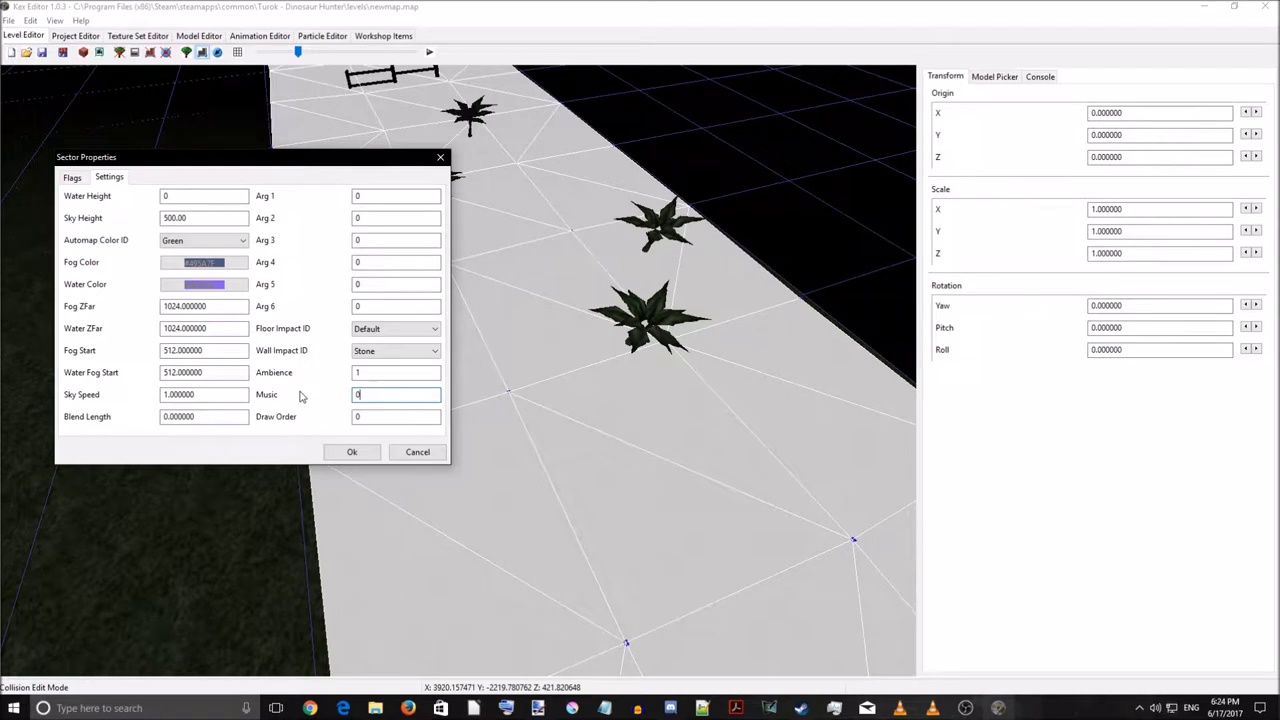
double_click(359, 395)
click(370, 372)
click(371, 395)
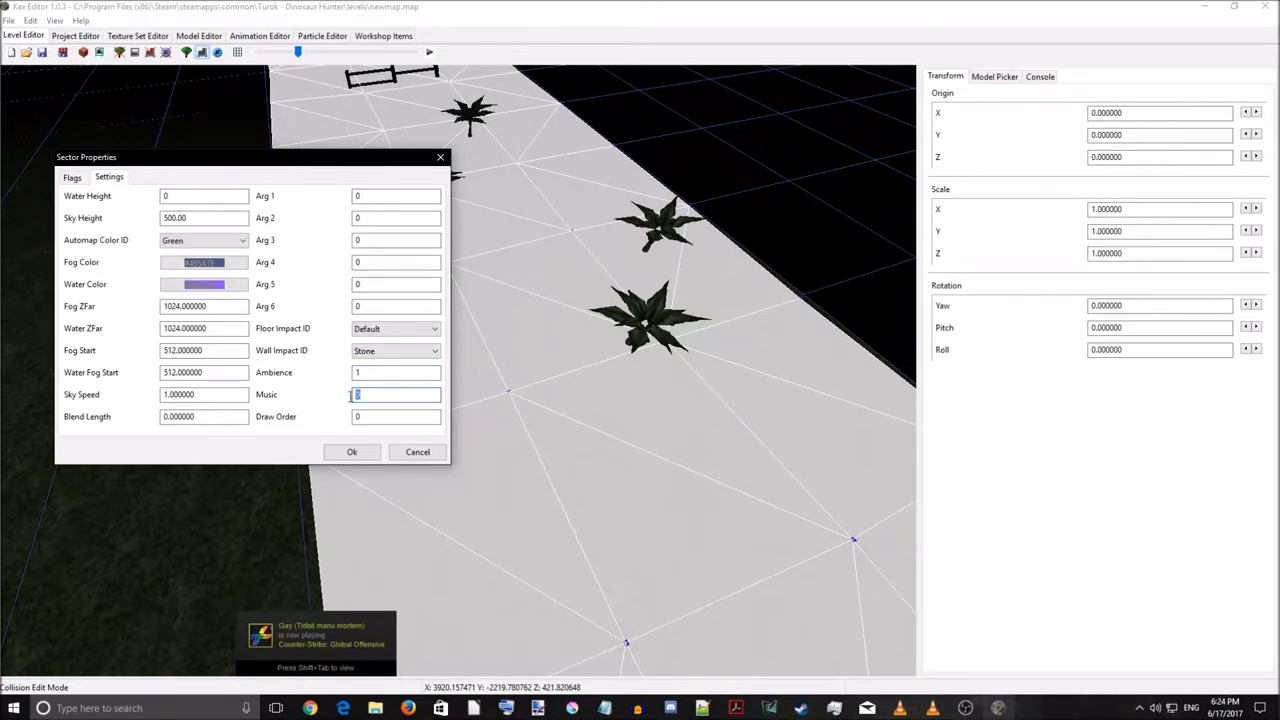
drag(352, 396, 380, 393)
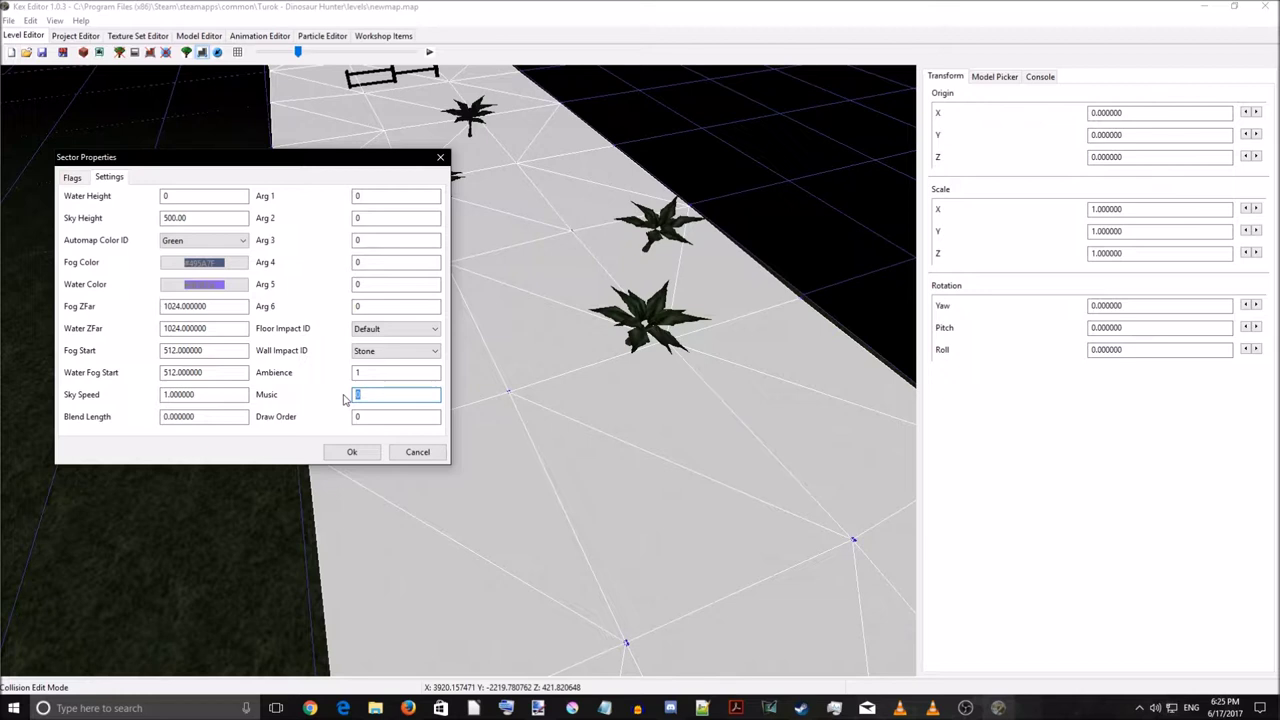
click(369, 393)
drag(380, 395, 331, 397)
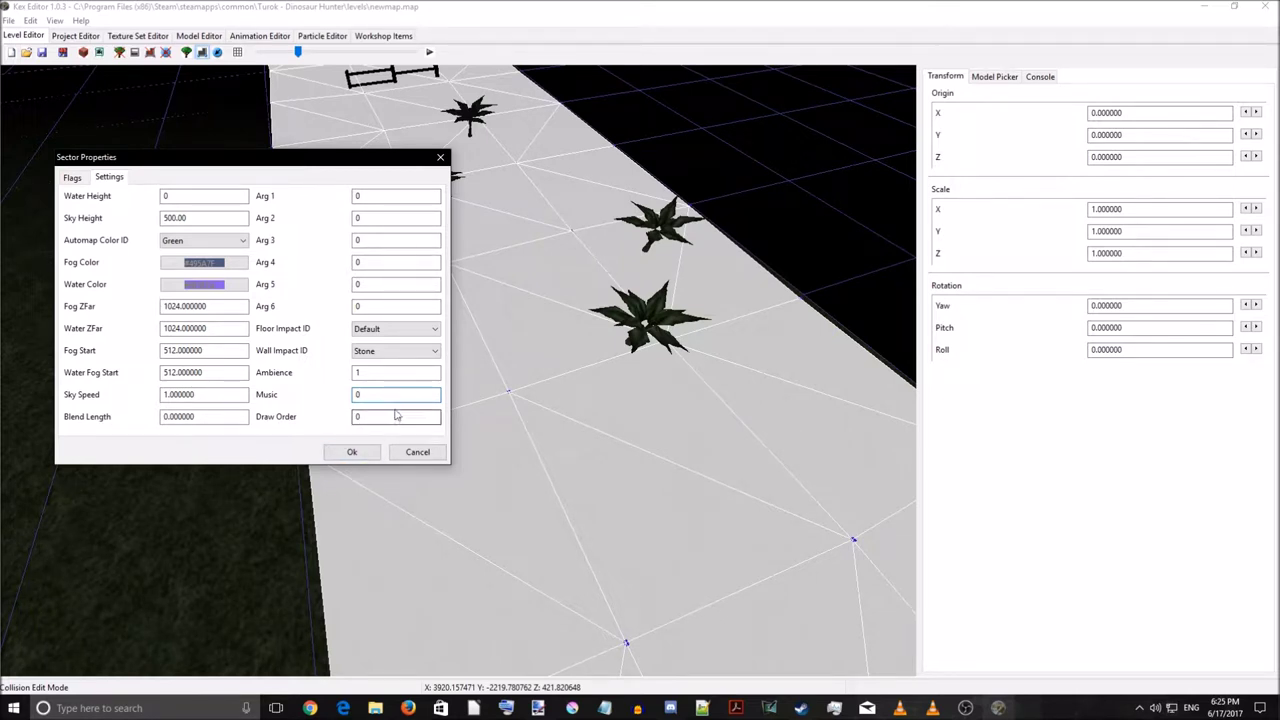
Apply the sector properties and save the level, overwriting the existing newmap.map file
click(352, 452)
mouse_move(557, 489)
right_down()
mouse_move(511, 399)
mouse_move(543, 432)
mouse_move(514, 466)
mouse_move(516, 400)
mouse_move(543, 414)
mouse_move(414, 409)
mouse_move(698, 423)
mouse_move(671, 460)
mouse_move(616, 488)
mouse_move(632, 478)
mouse_move(596, 470)
mouse_move(574, 485)
right_up()
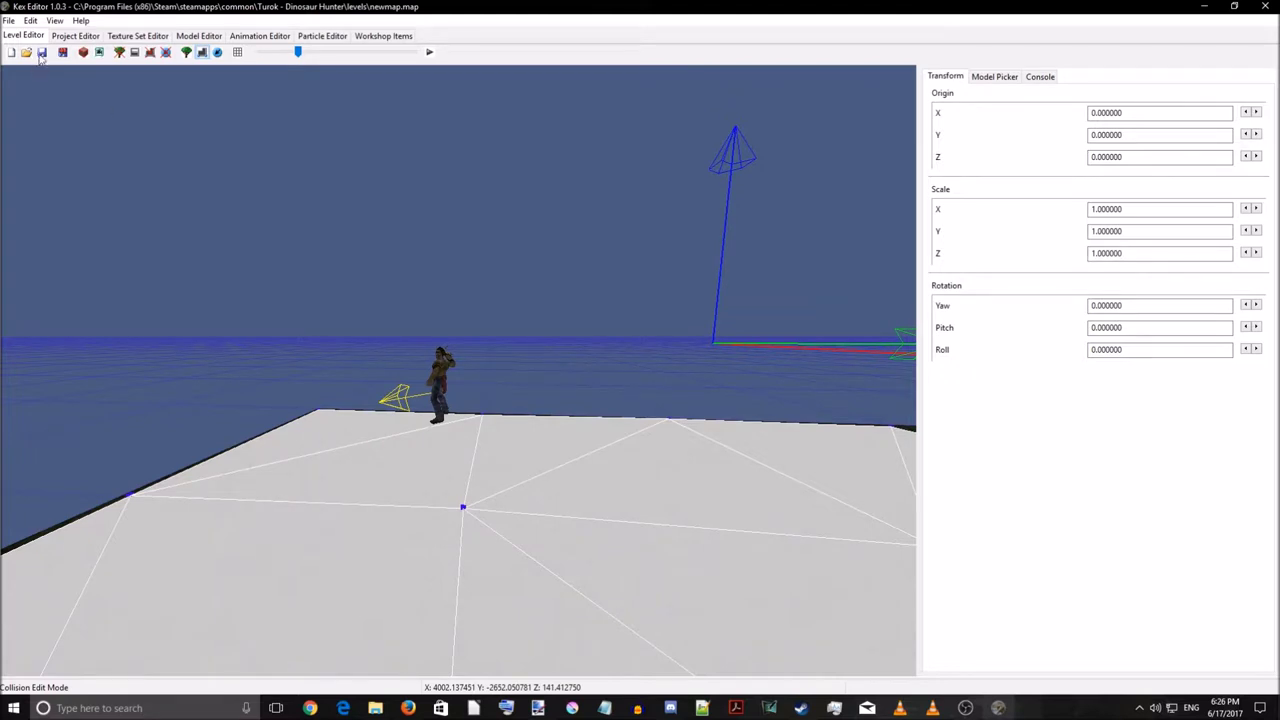
click(41, 53)
click(562, 310)
click(795, 453)
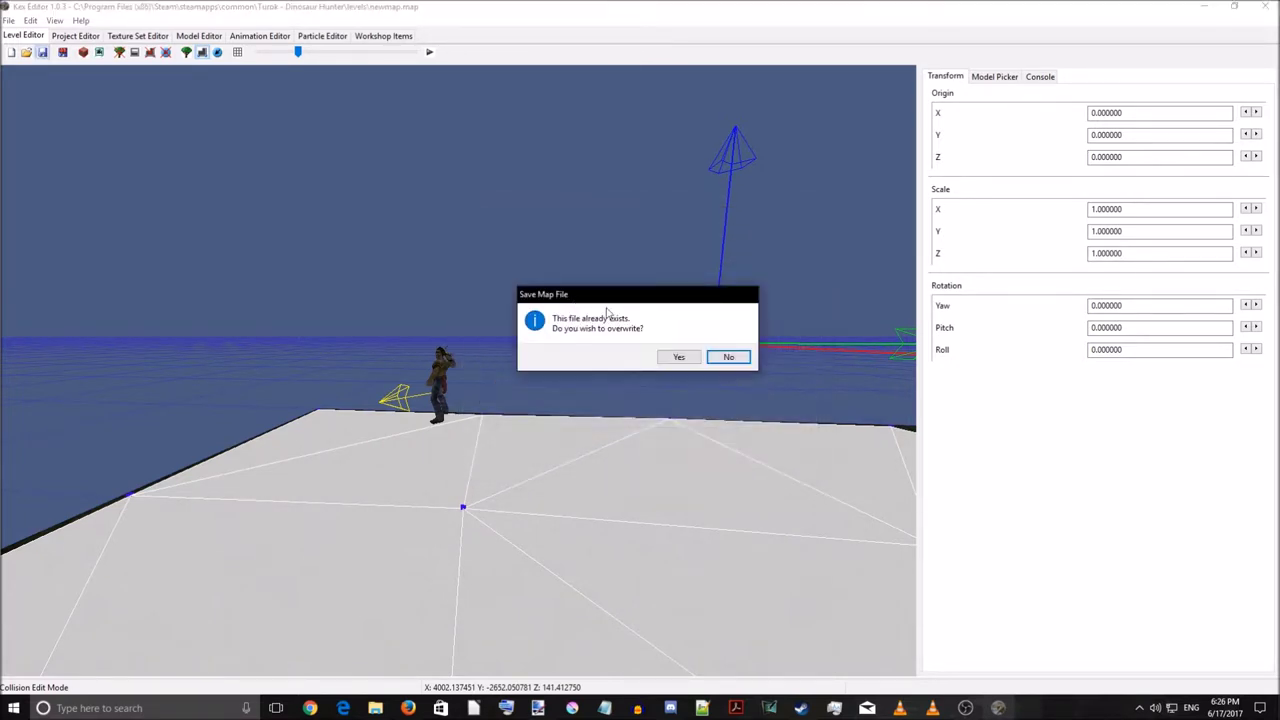
click(684, 358)
Launch a play test of the level and walk past the palms and thatched shelter to examine the fog
click(430, 53)
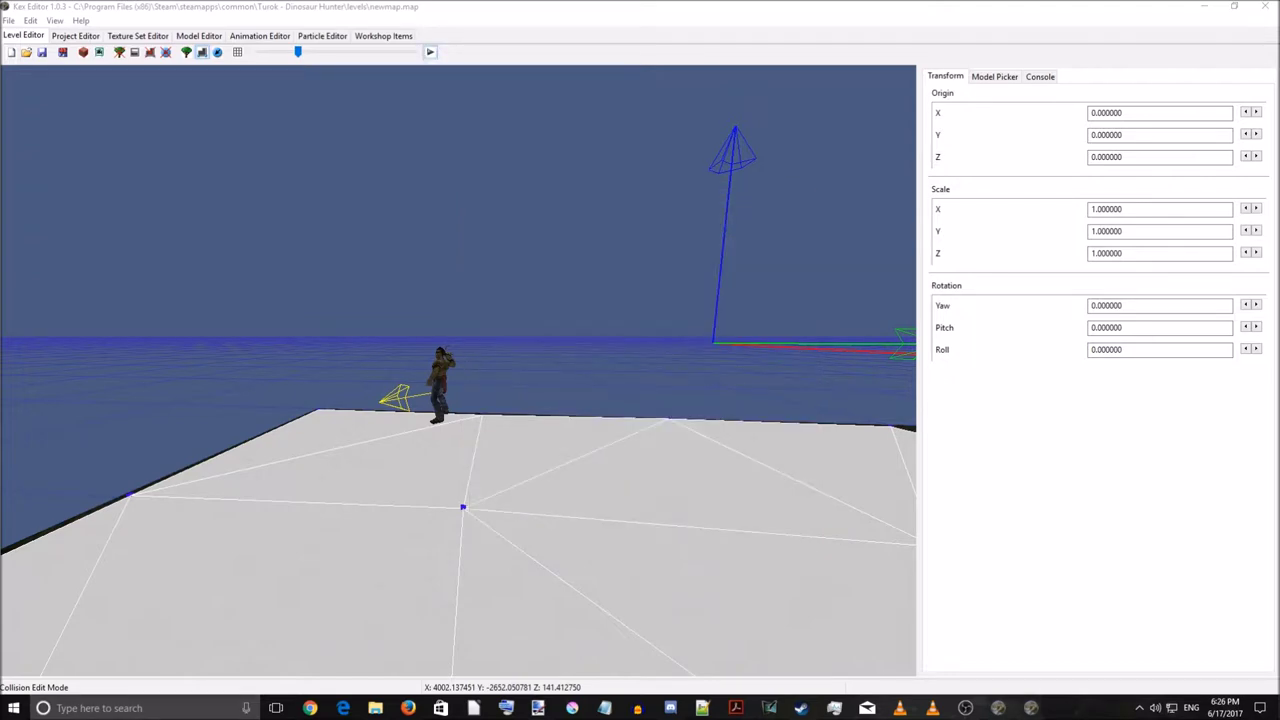
key(Escape)
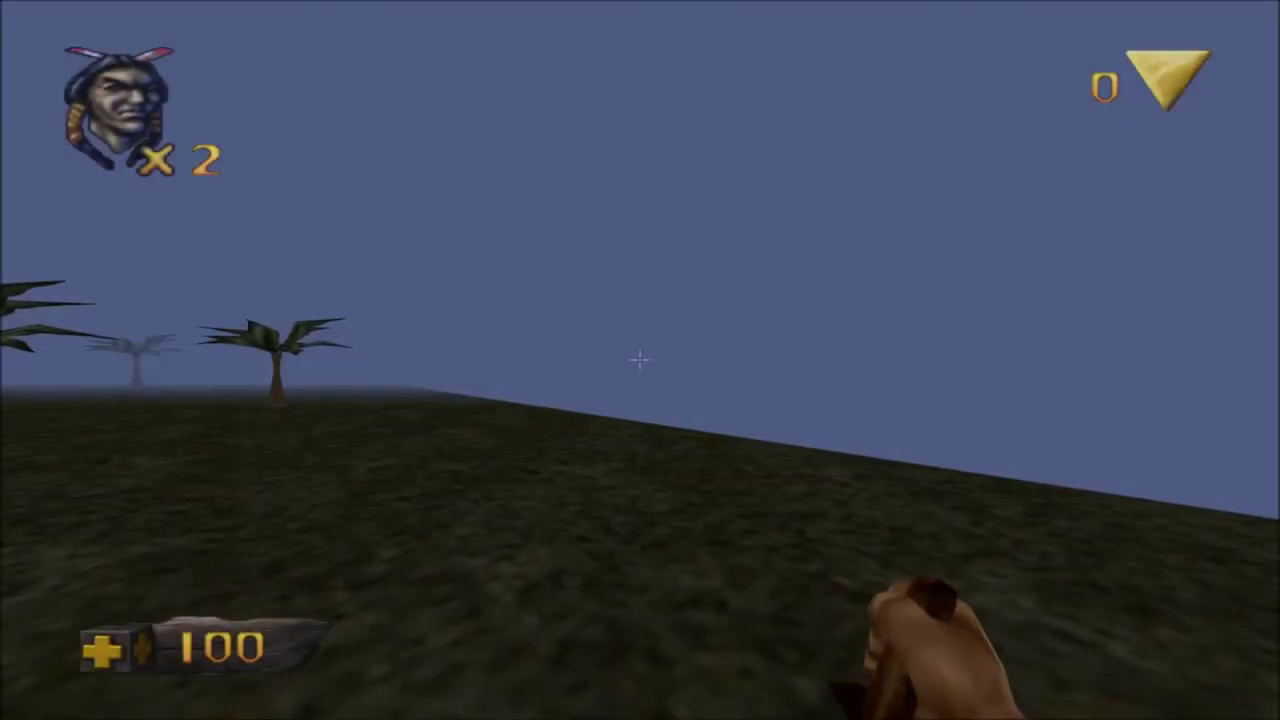
key(w)
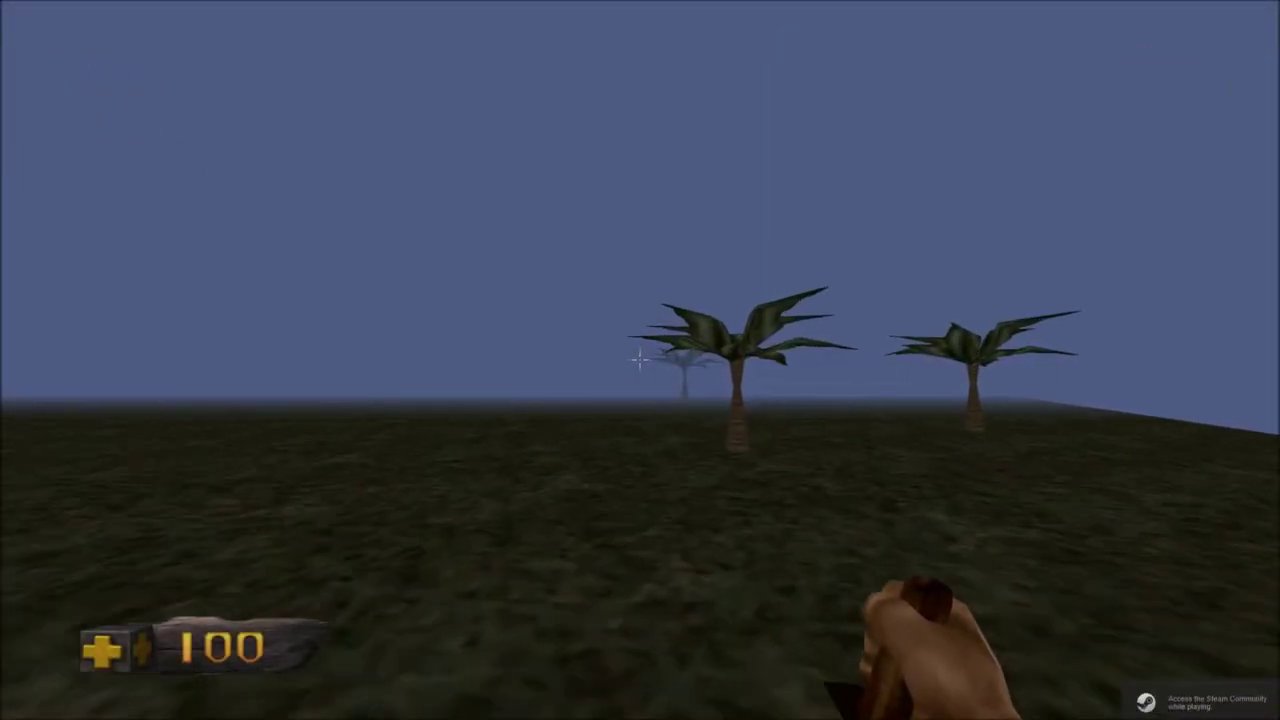
key(Left)
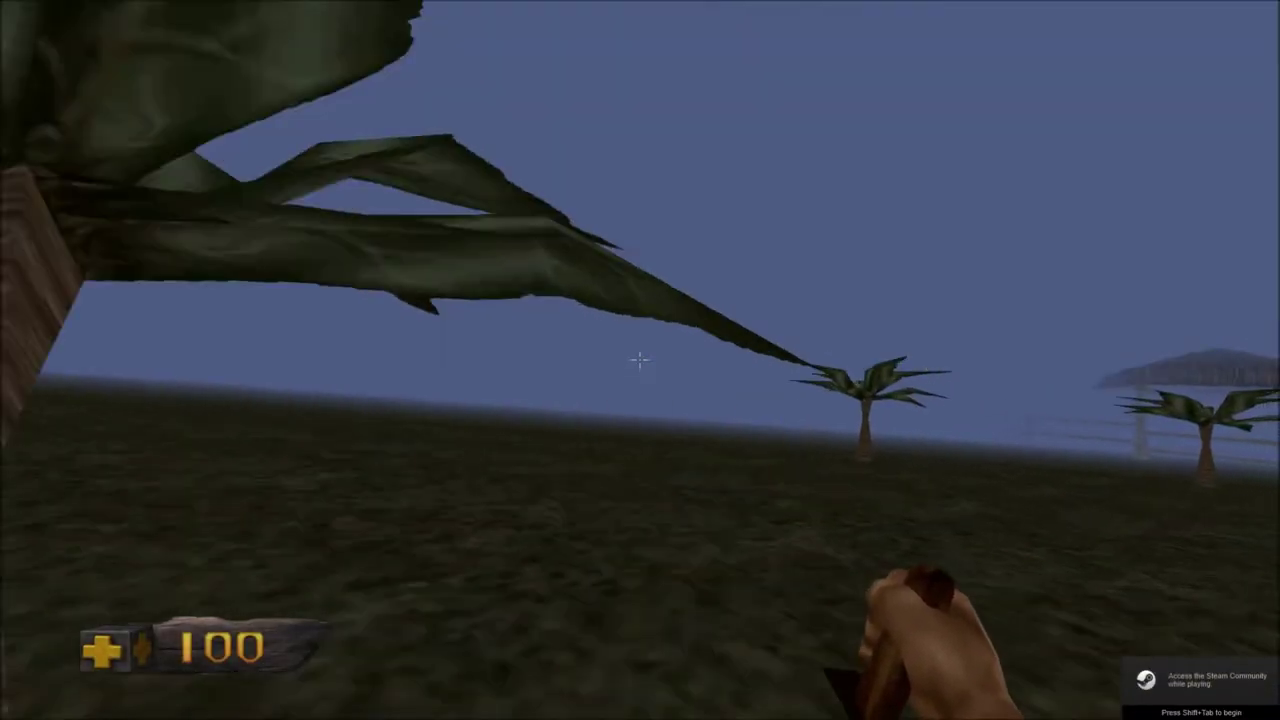
key(w)
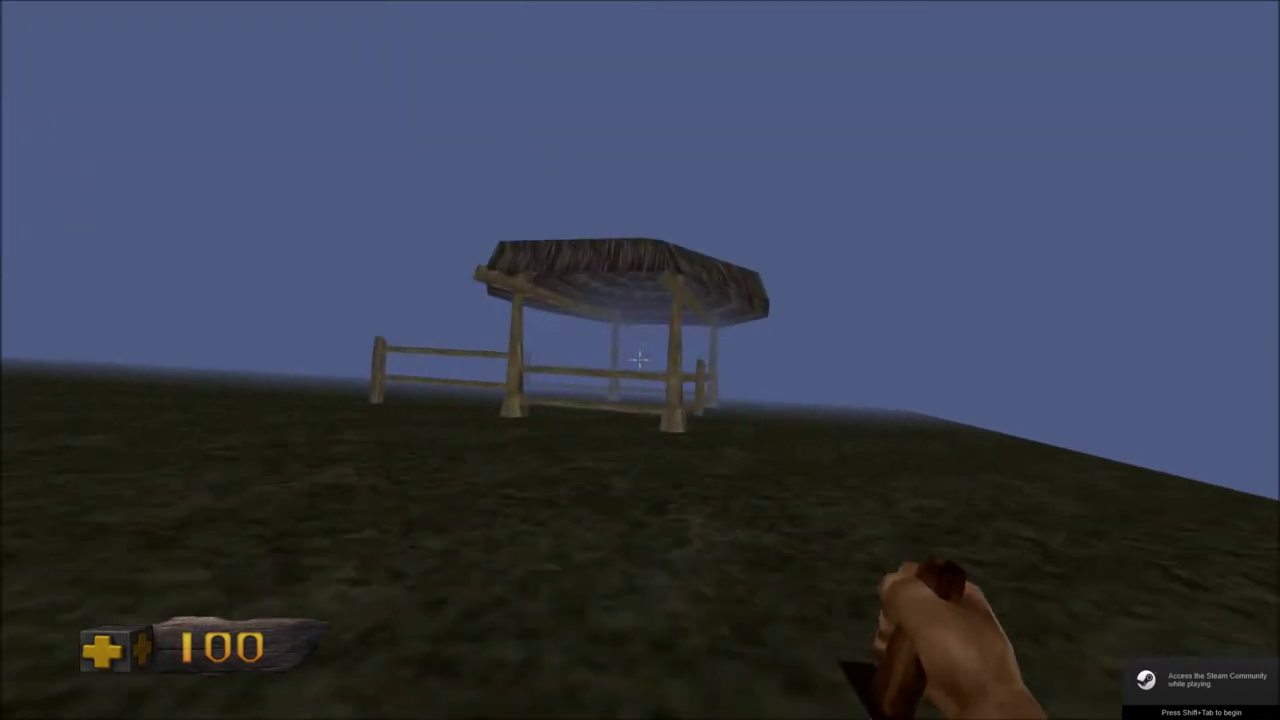
key(w)
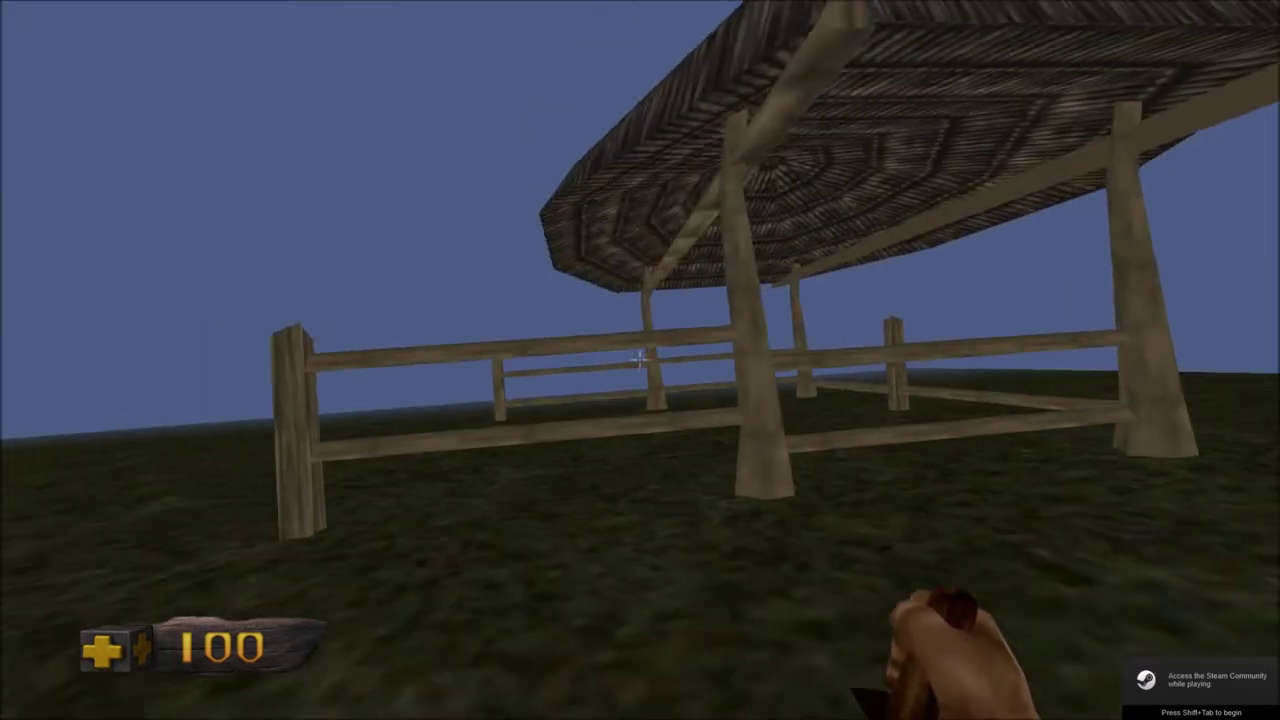
key(Left)
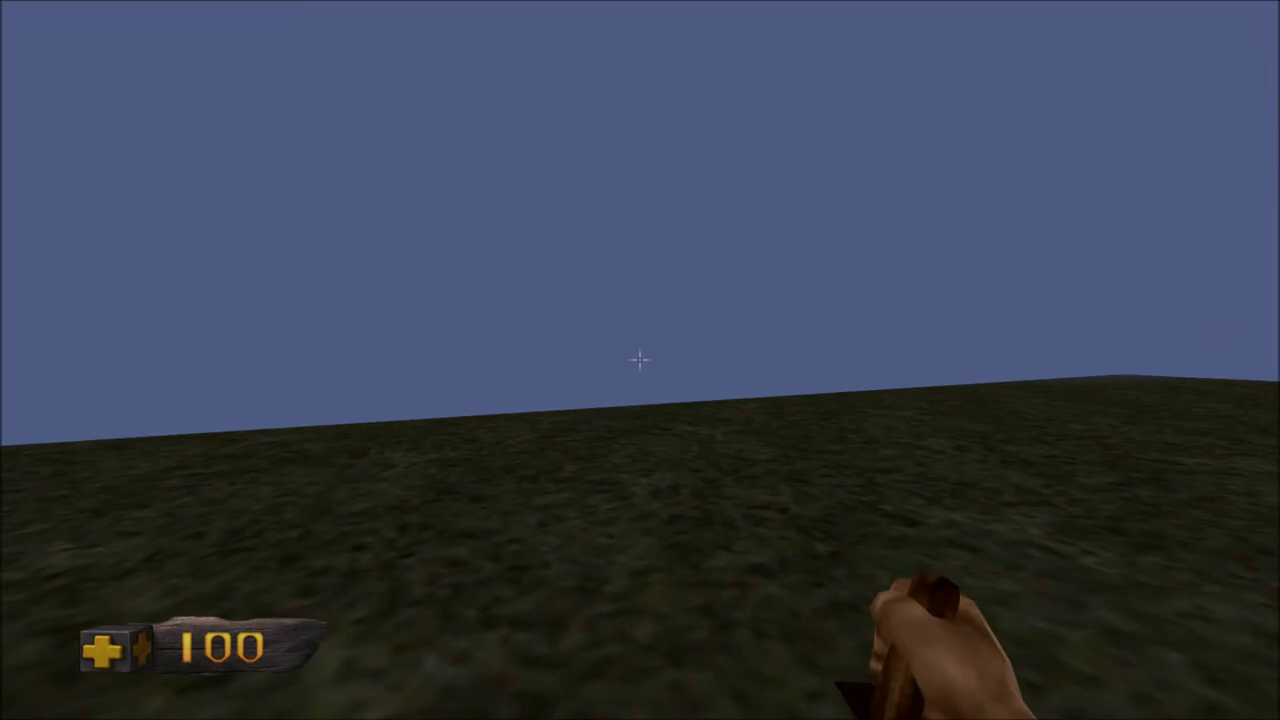
key(Right)
key(w)
key(Left)
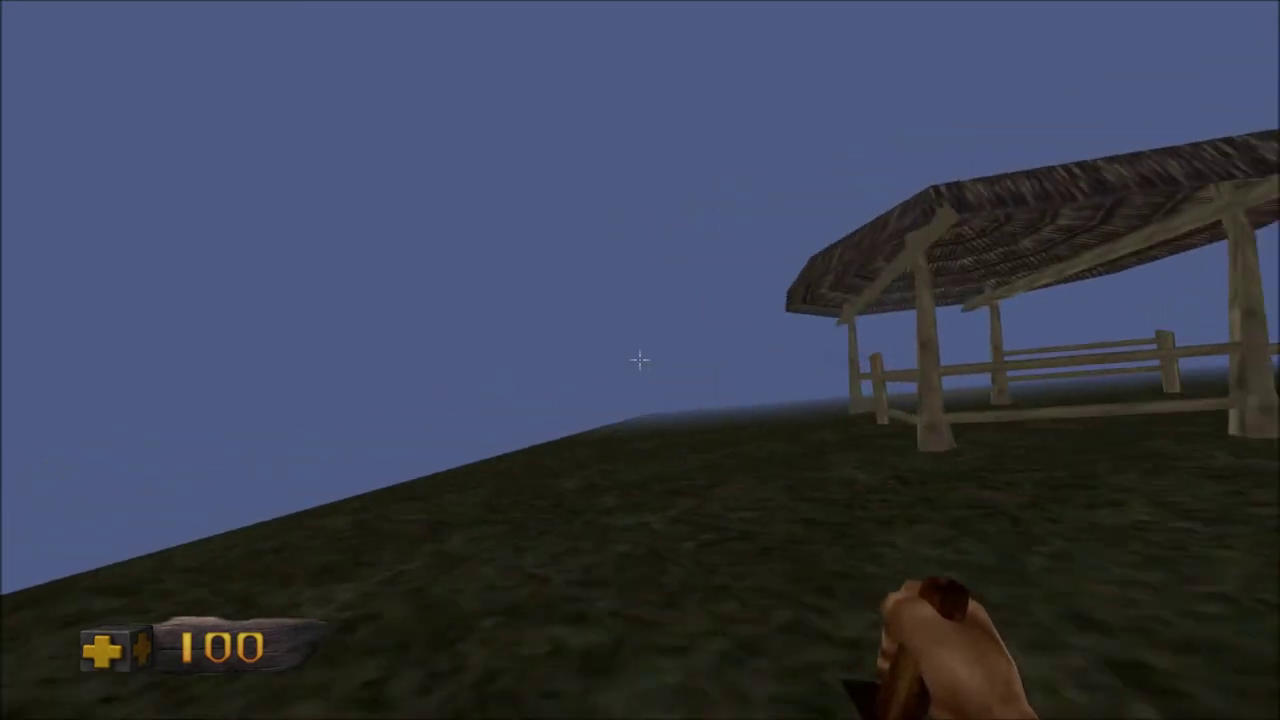
key(w)
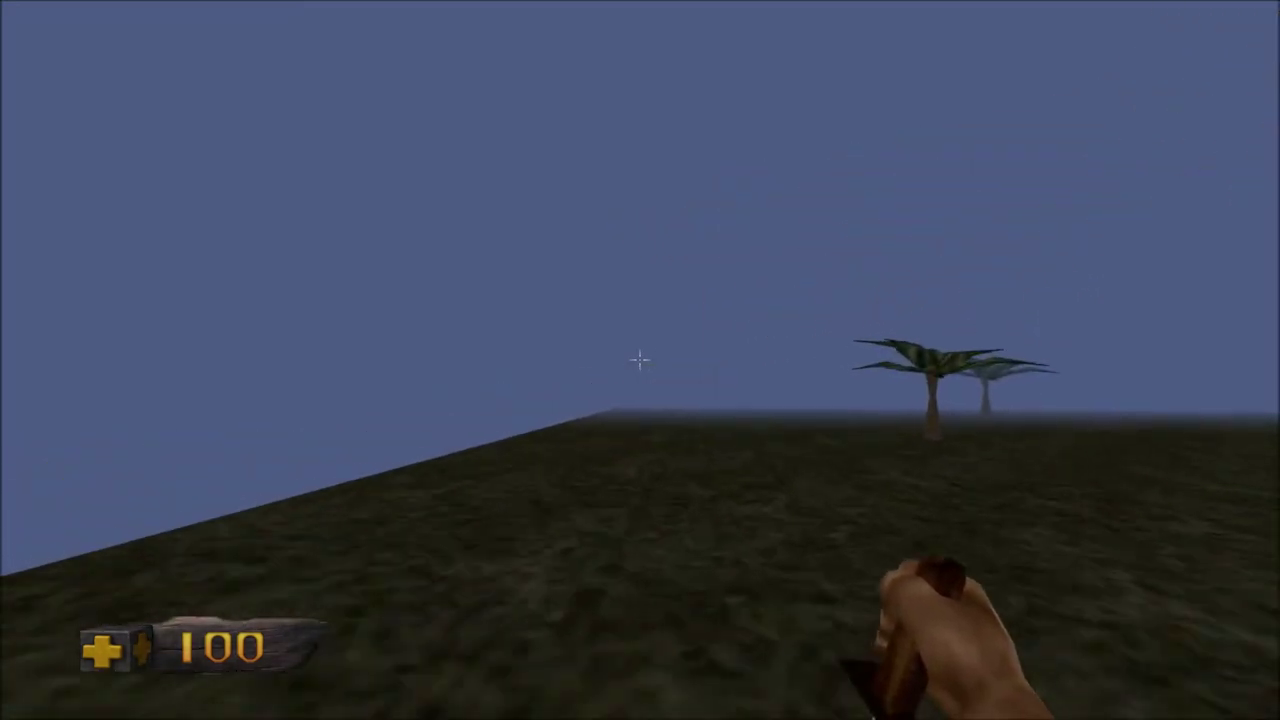
Look up and around in the play test to examine the sky above the palm trees
key(Page_Up)
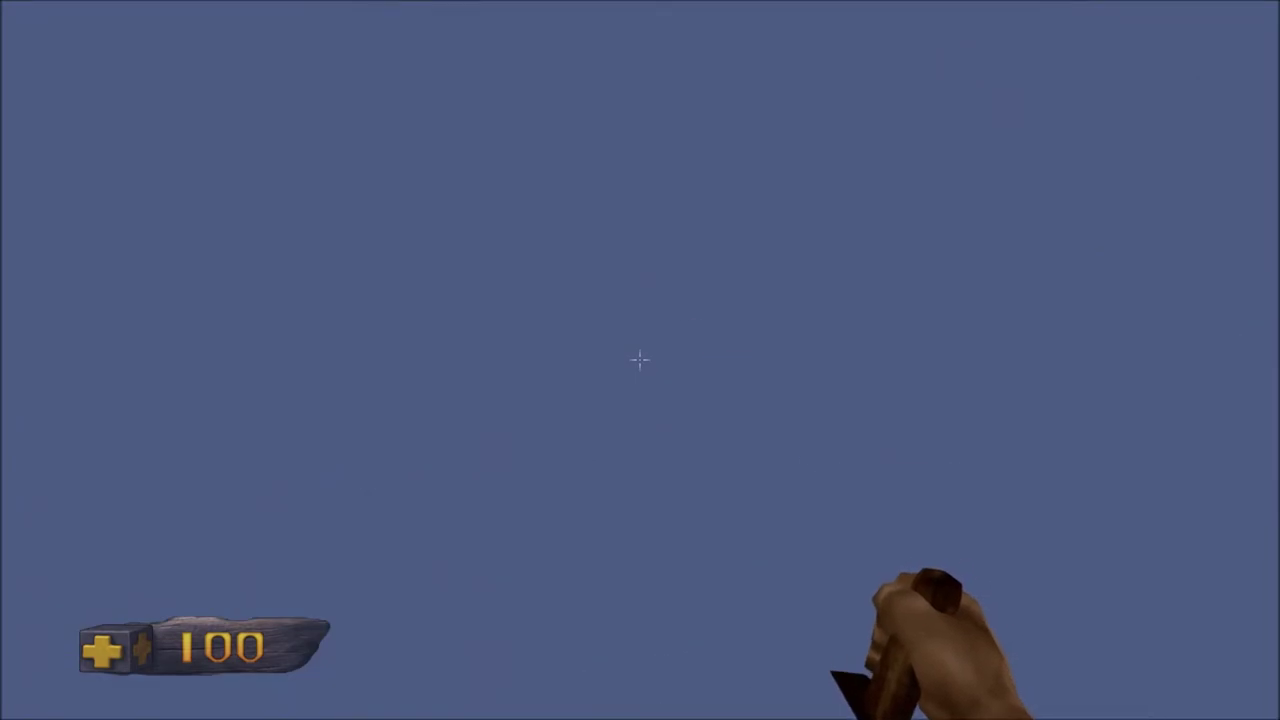
key(Left)
key(Left)
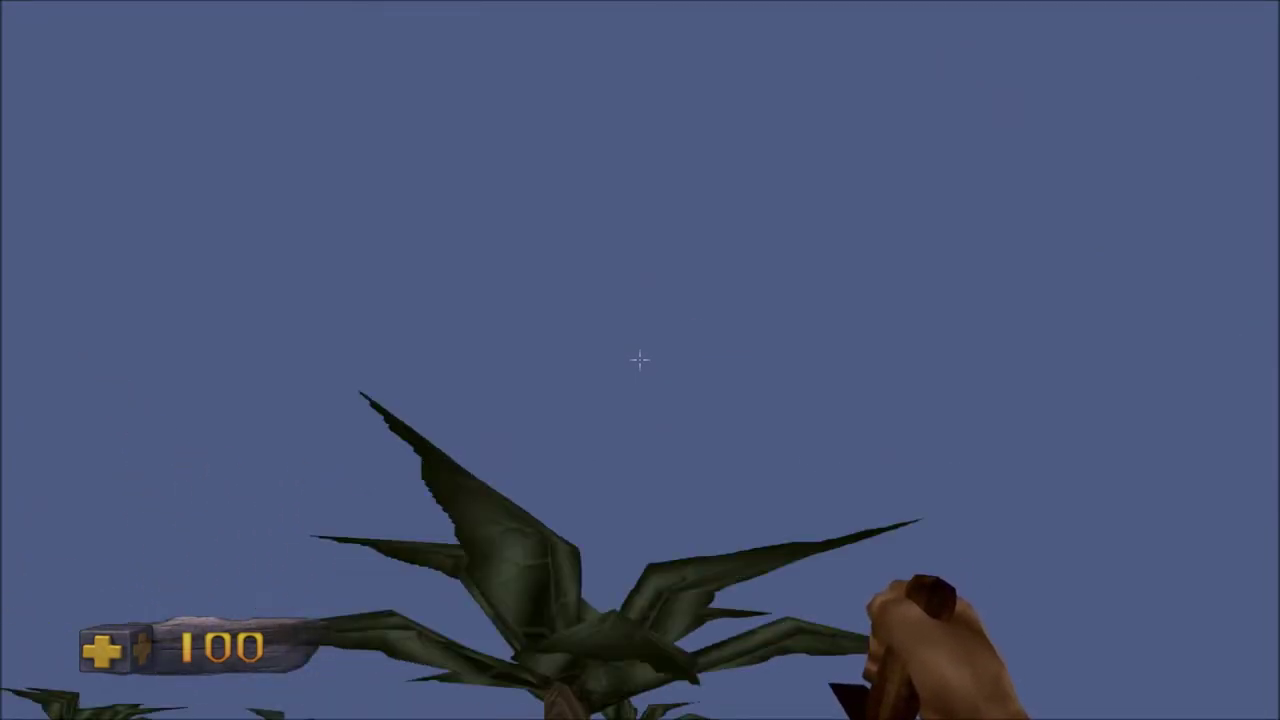
key(Left)
key(Left)
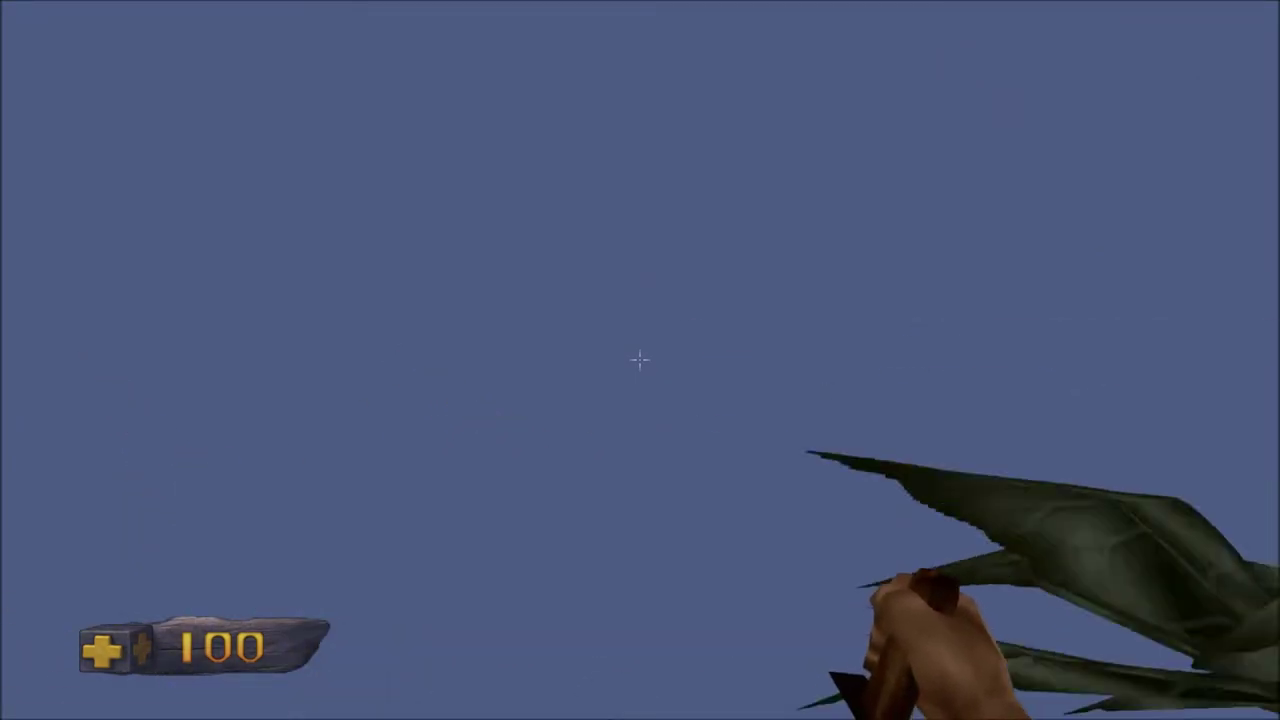
key(Left)
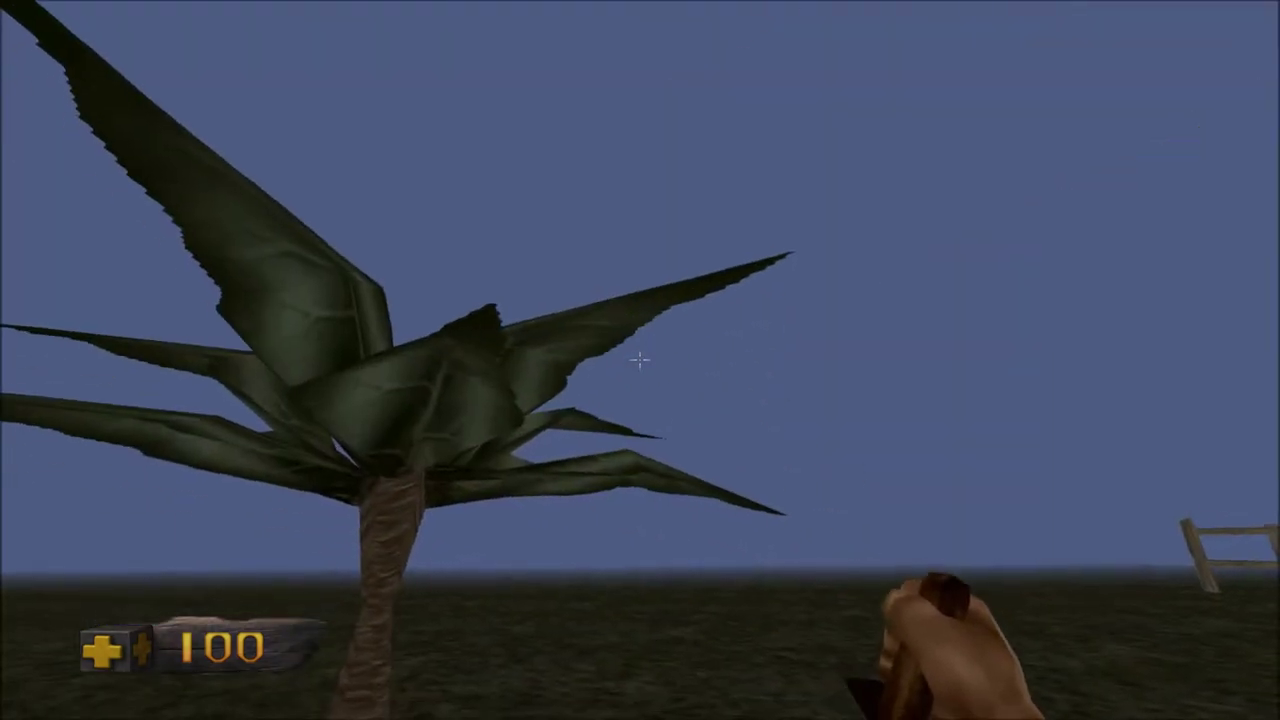
key(Left)
key(Page_Up)
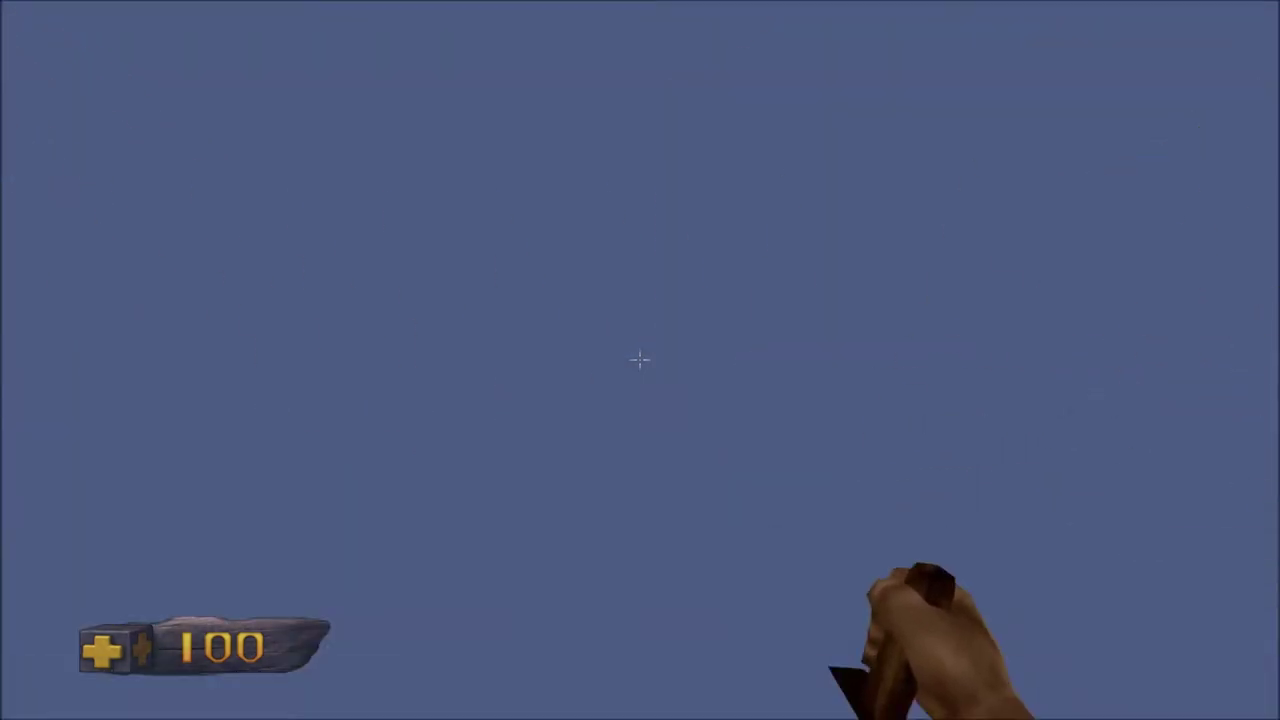
key(Page_Down)
key(Page_Up)
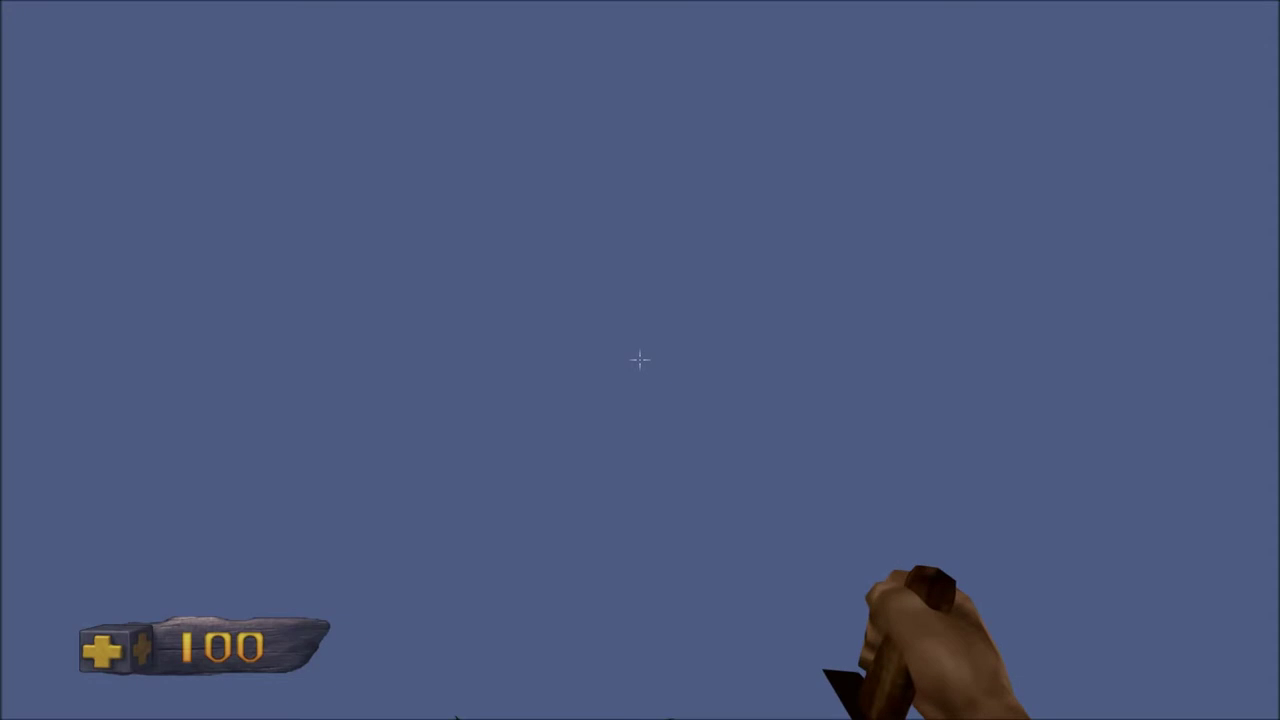
key(Page_Down)
Walk around the thatched shelter and back towards the palms to examine the level, and quit the play test
key(Up)
key(Left)
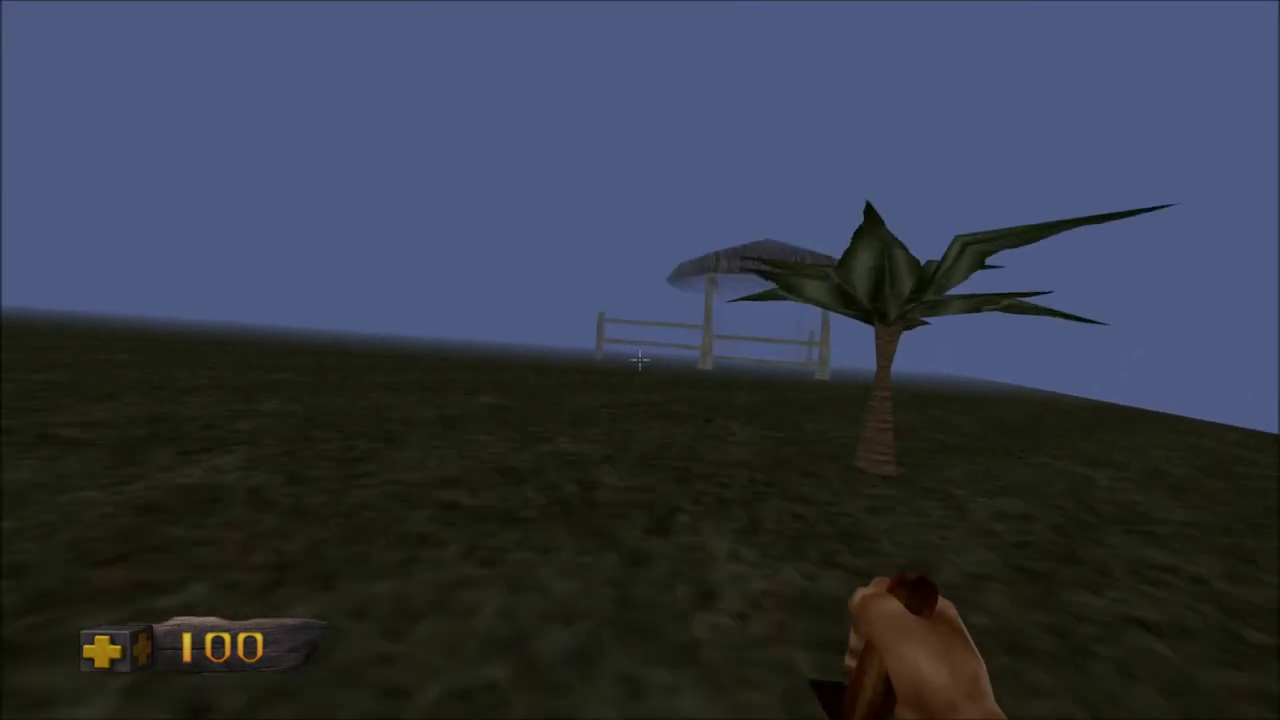
key(Up)
key(Right)
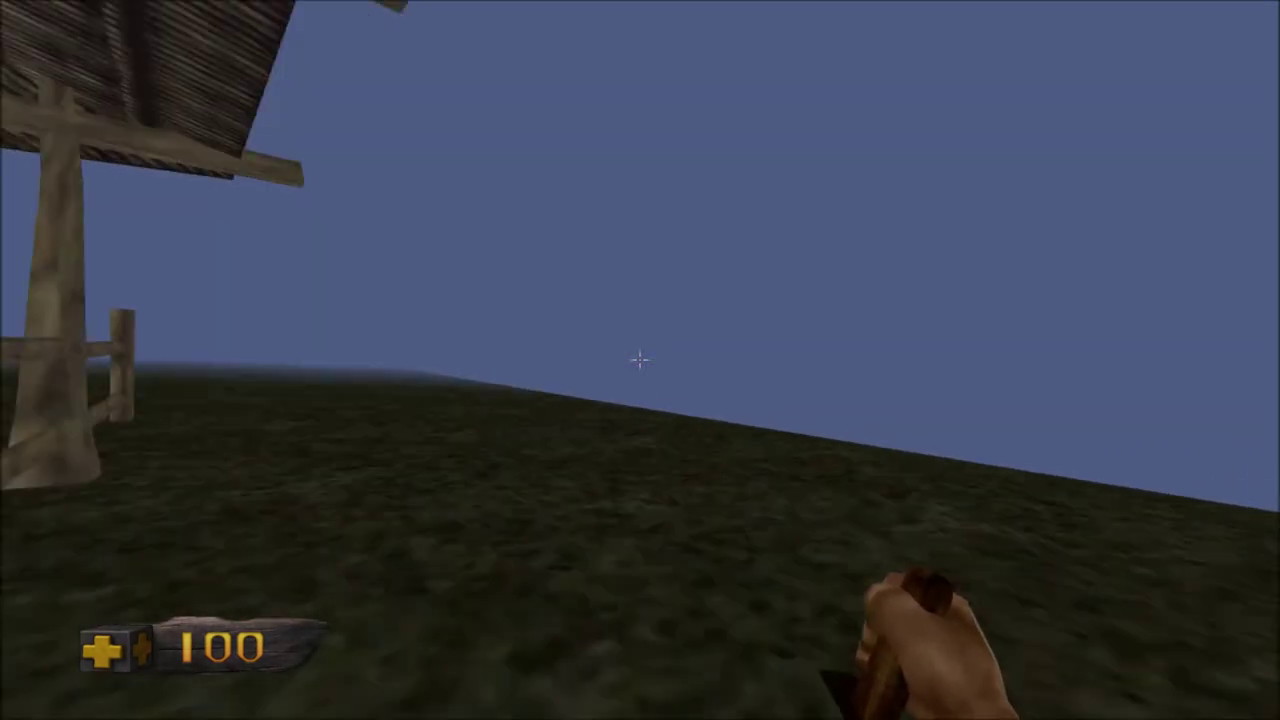
key(Left)
key(Page_Up)
key(Up)
key(Page_Down)
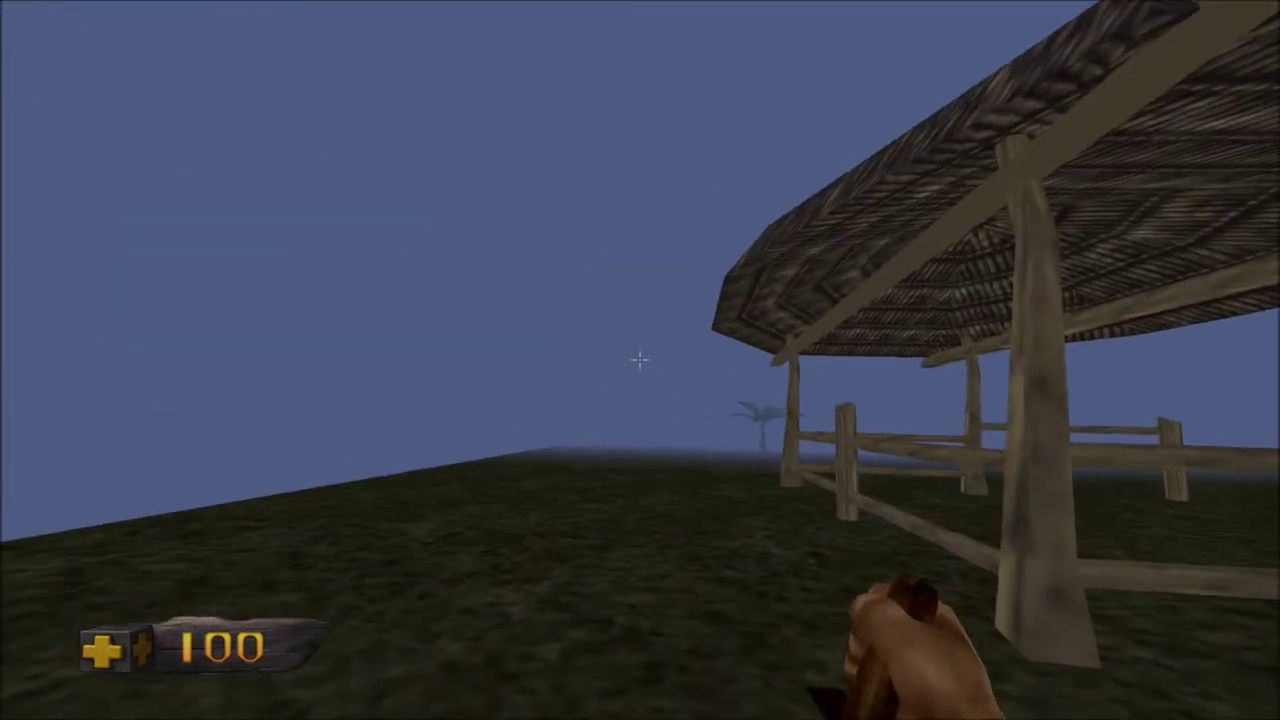
key(Left)
key(Up)
key(Left)
key(Up)
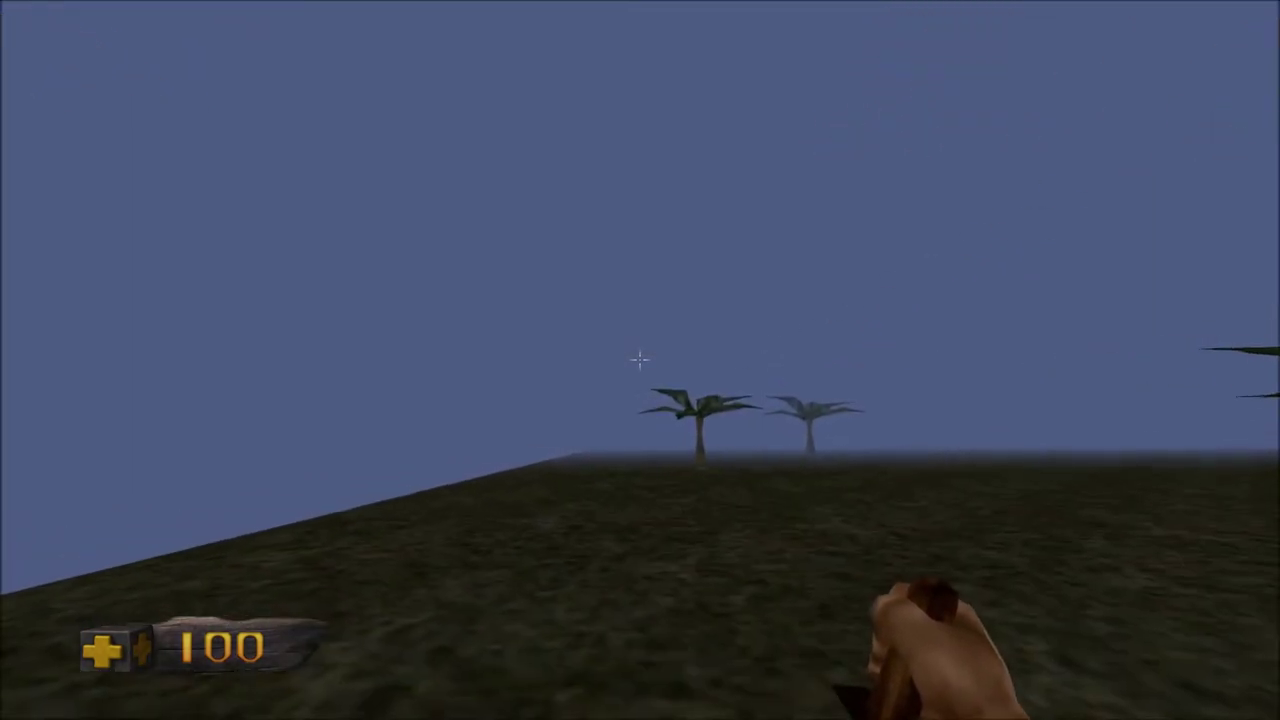
key(Escape)
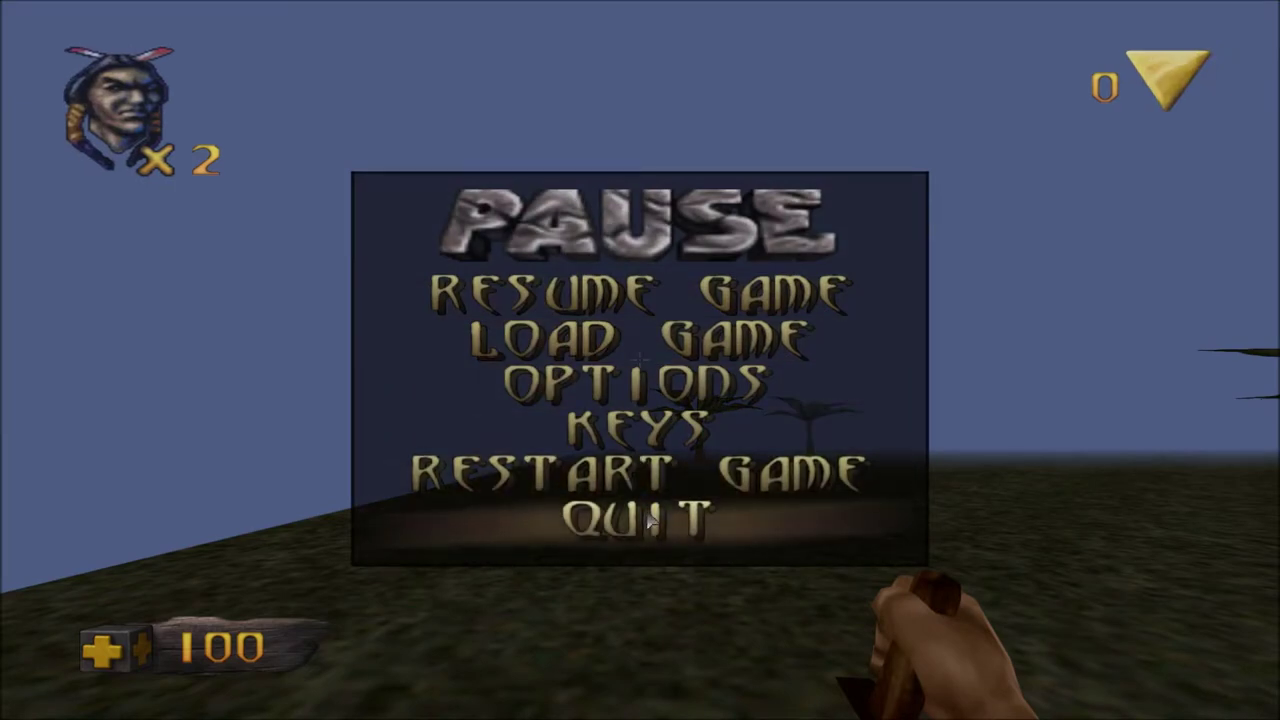
click(622, 518)
click(630, 390)
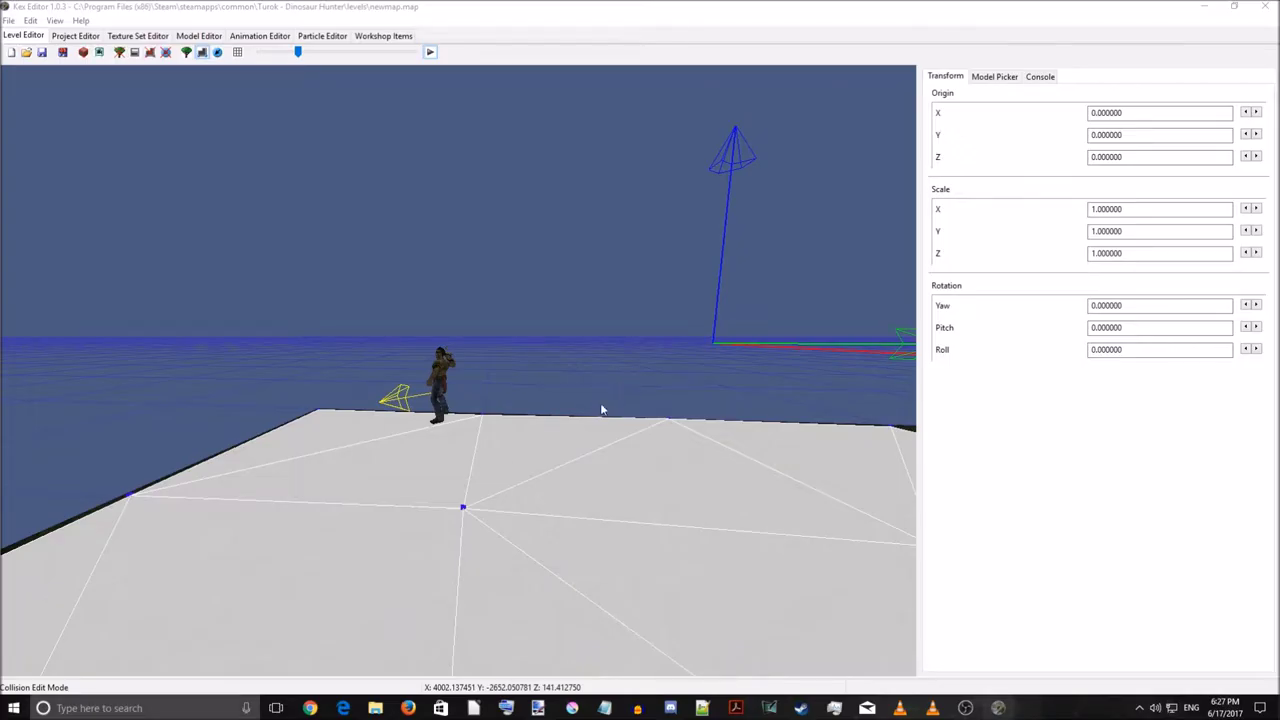
Enable the Draw Sky and Draw Sun flags in the selected sectors' properties and apply them
right_drag(574, 389, 403, 486)
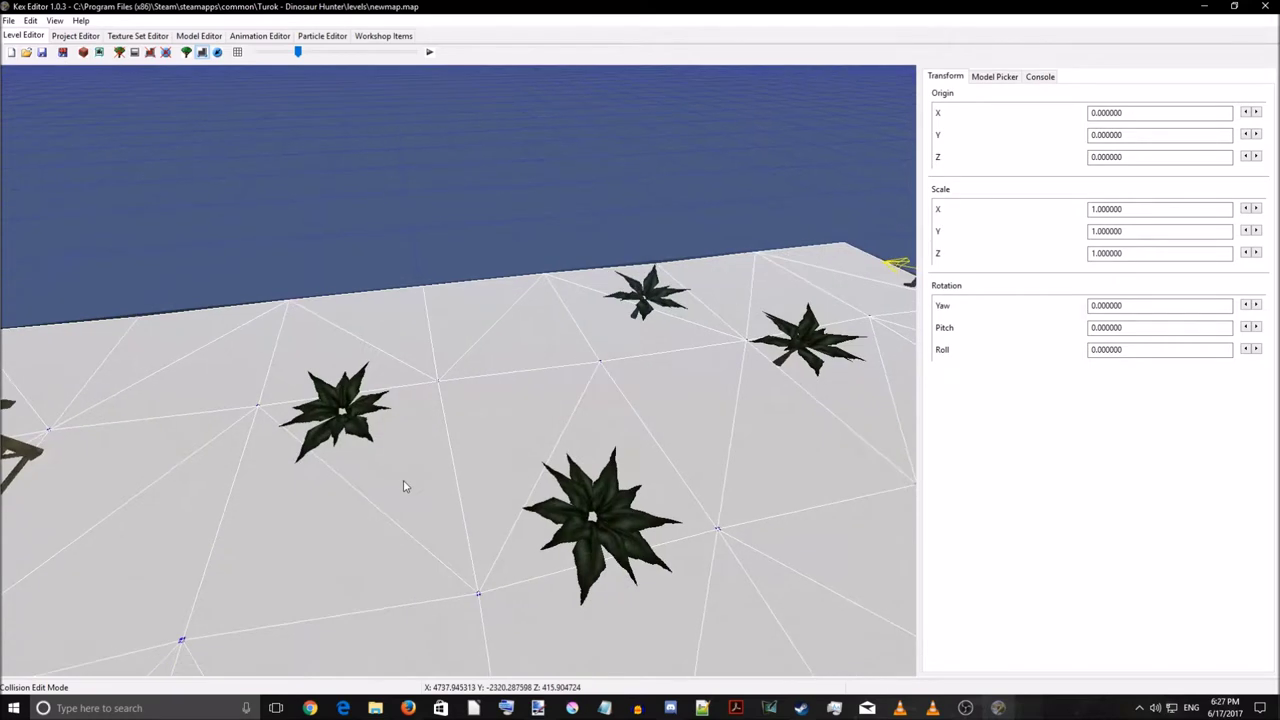
right_click(487, 394)
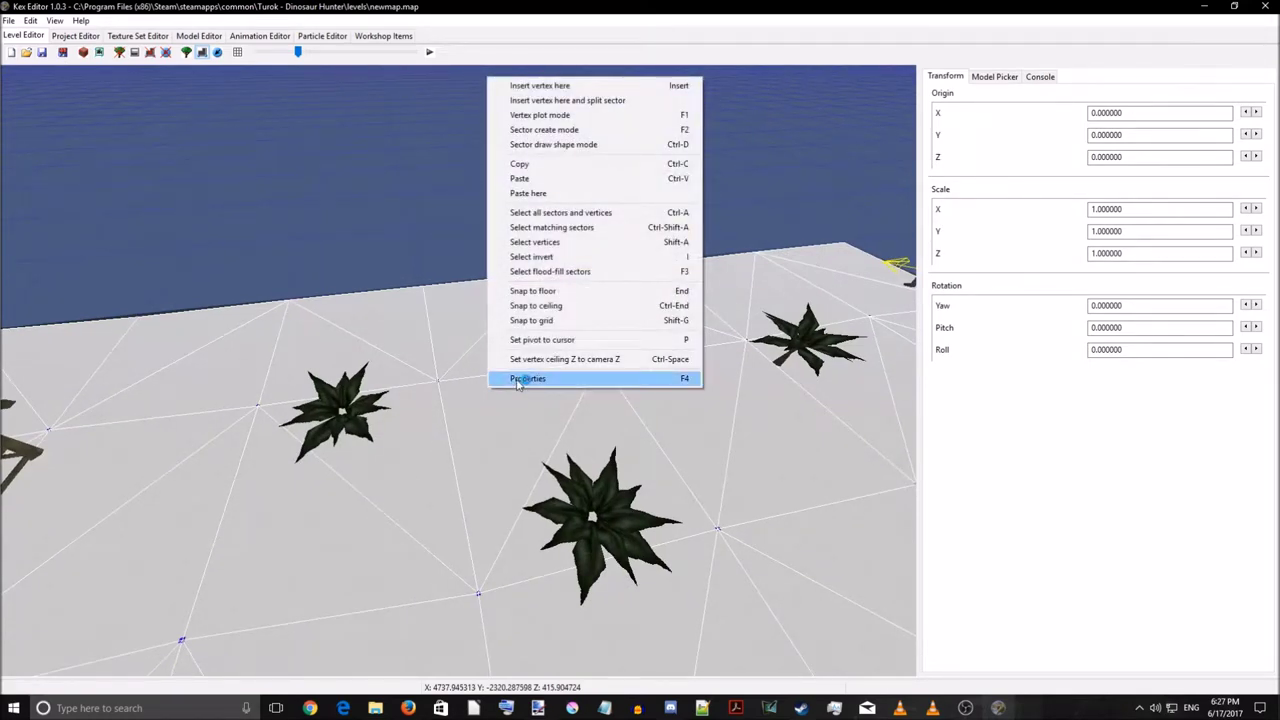
click(518, 380)
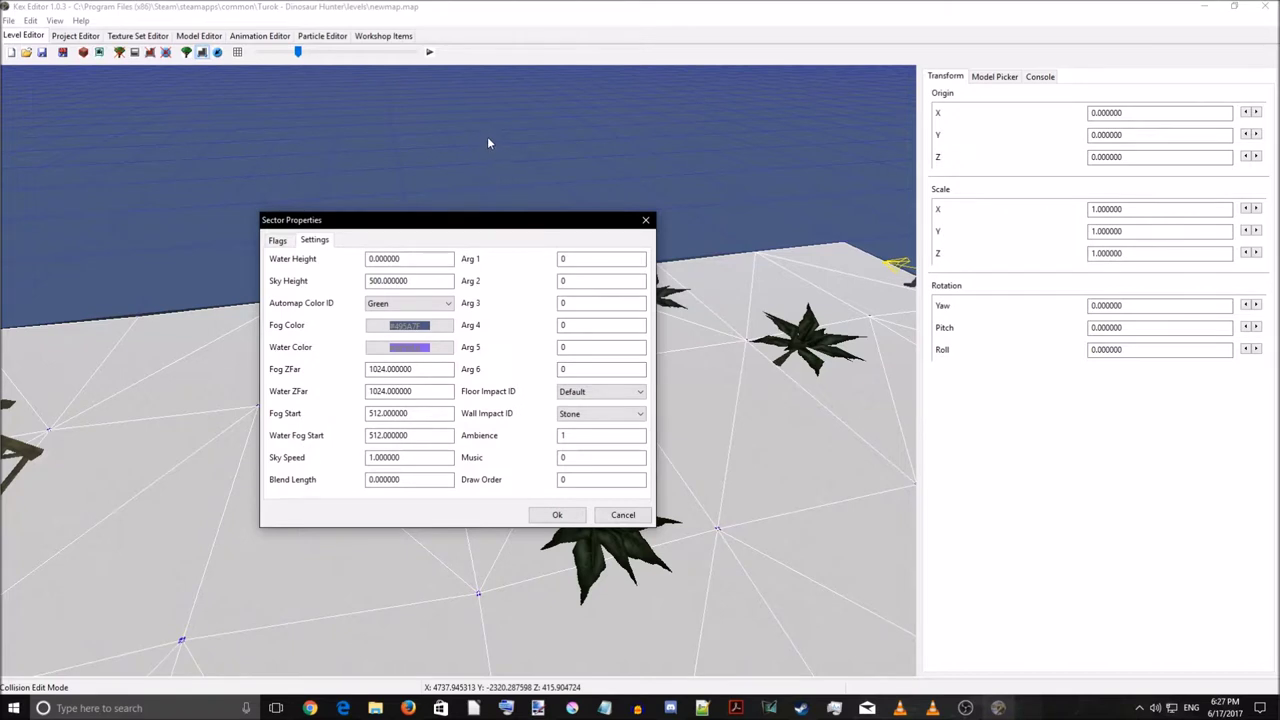
click(277, 240)
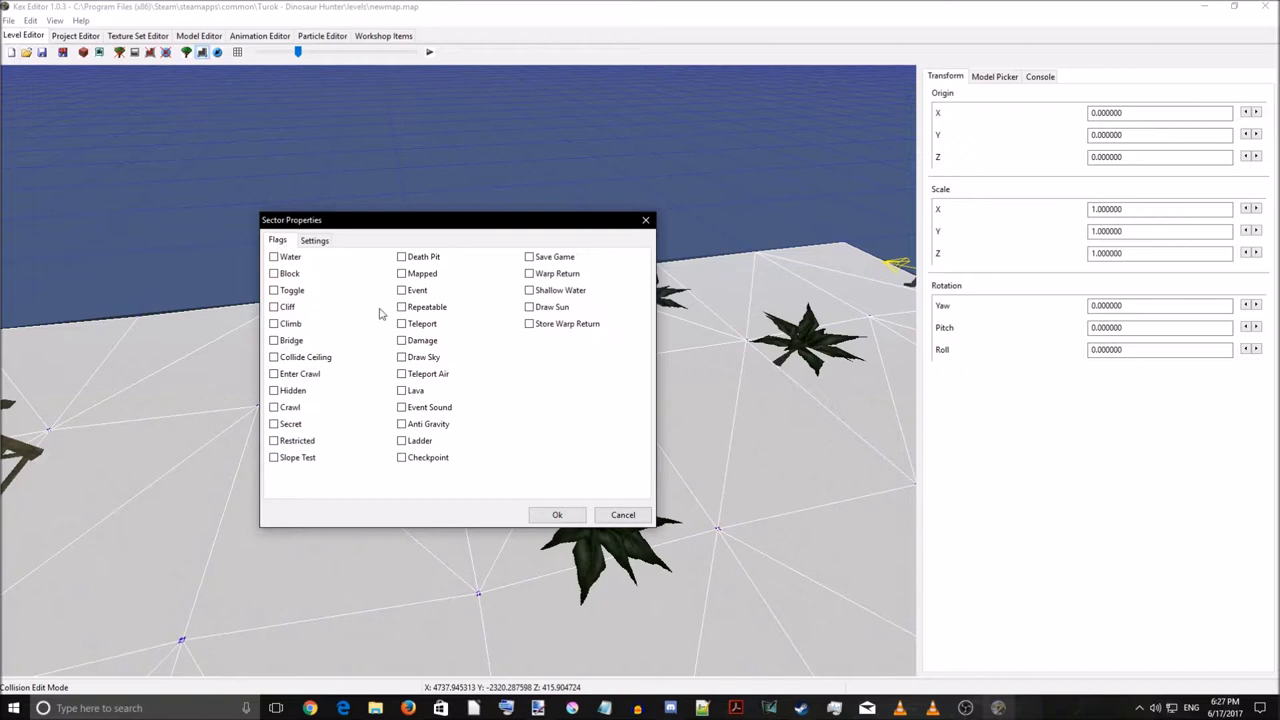
click(402, 358)
click(530, 308)
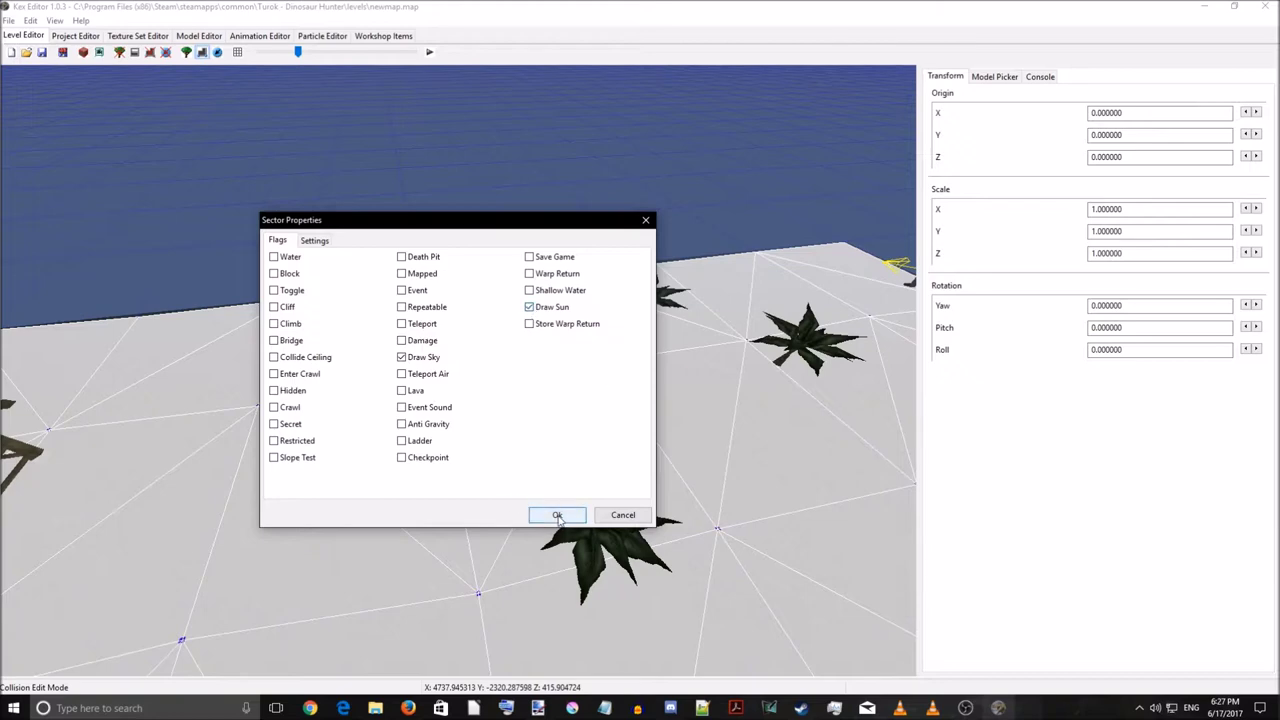
click(557, 515)
Save the level with its updated sector flags, overwriting the existing newmap.map file
right_drag(570, 466, 351, 496)
scroll(351, 496, up, 2)
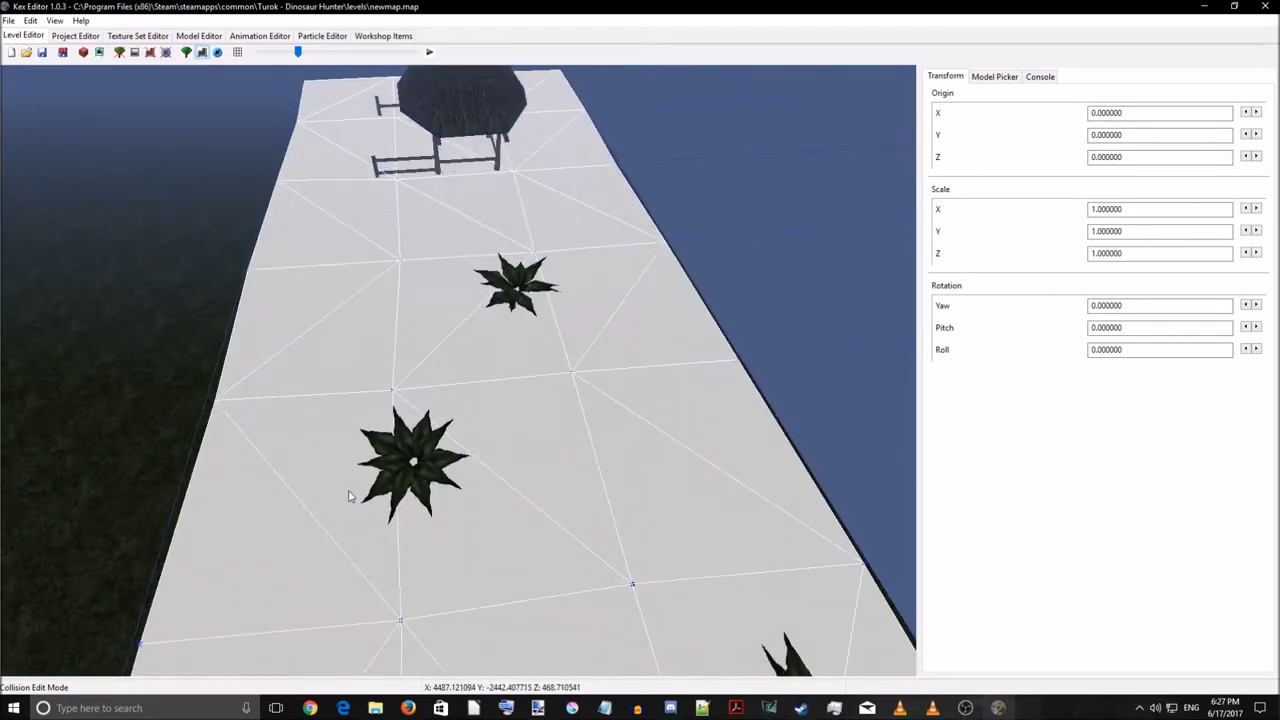
click(41, 52)
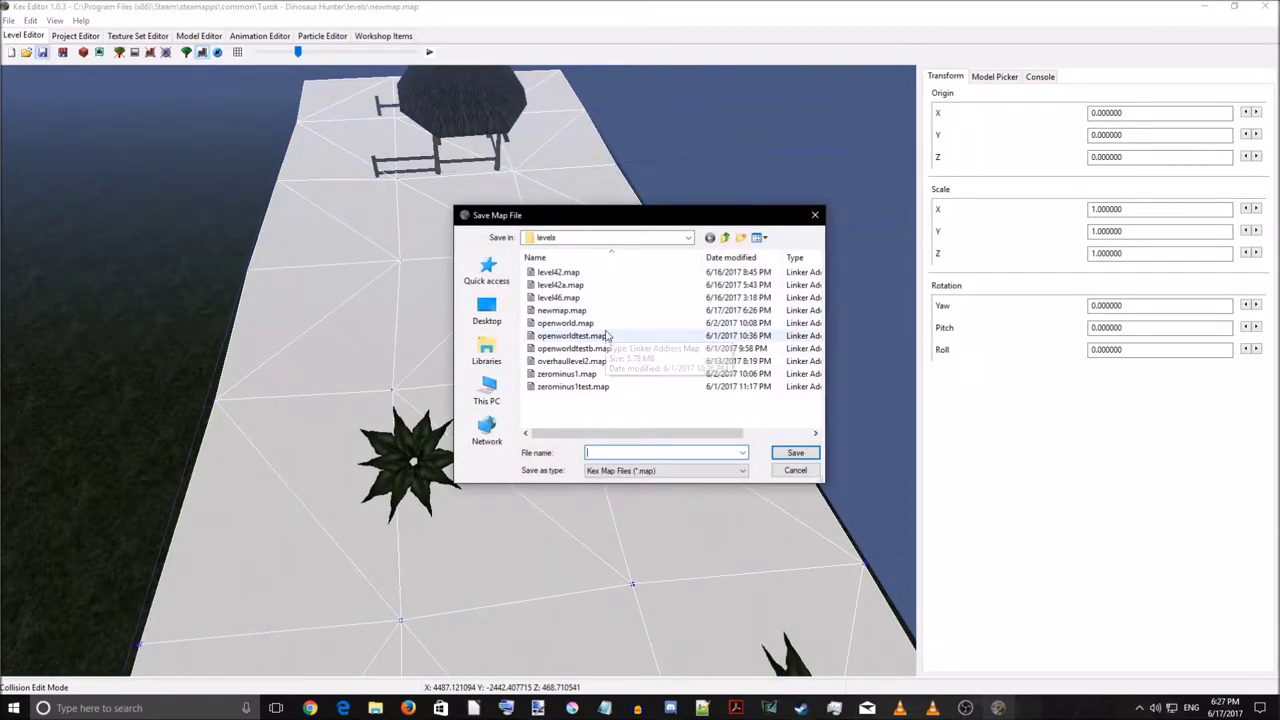
click(598, 311)
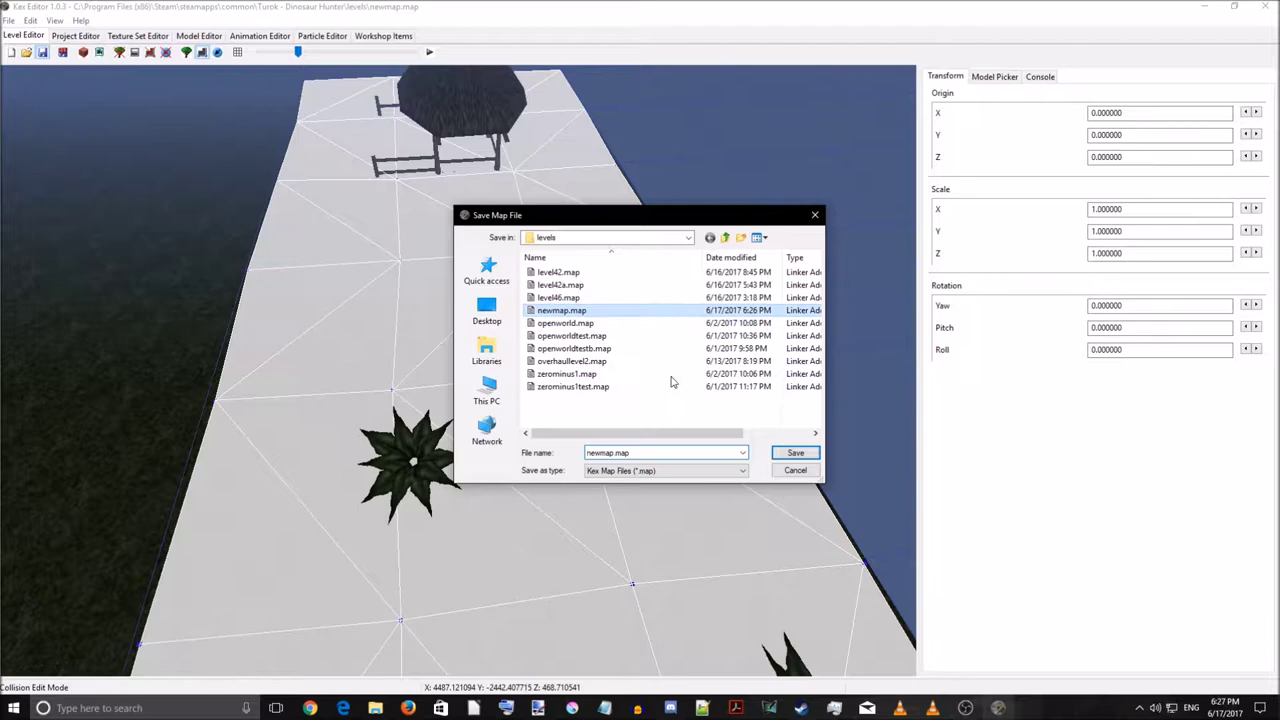
click(795, 453)
click(680, 356)
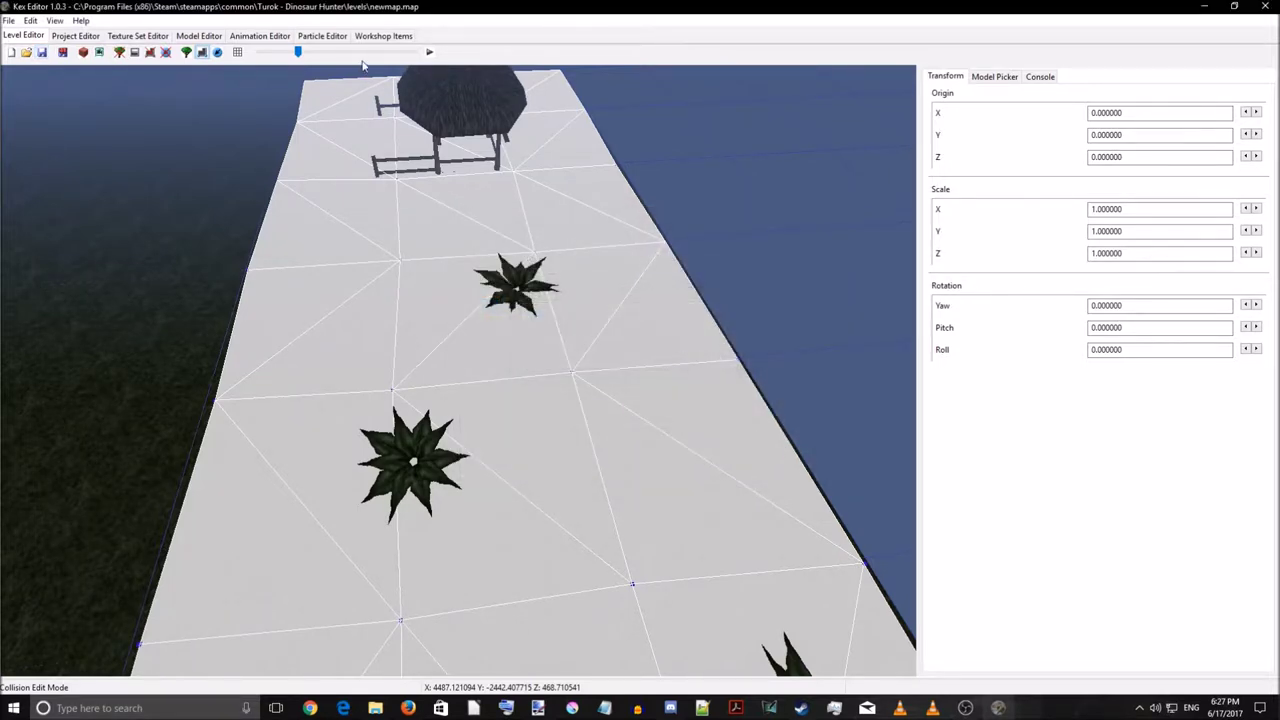
Play-test the level to check the sky around the shelter and palms, and quit the game
click(430, 51)
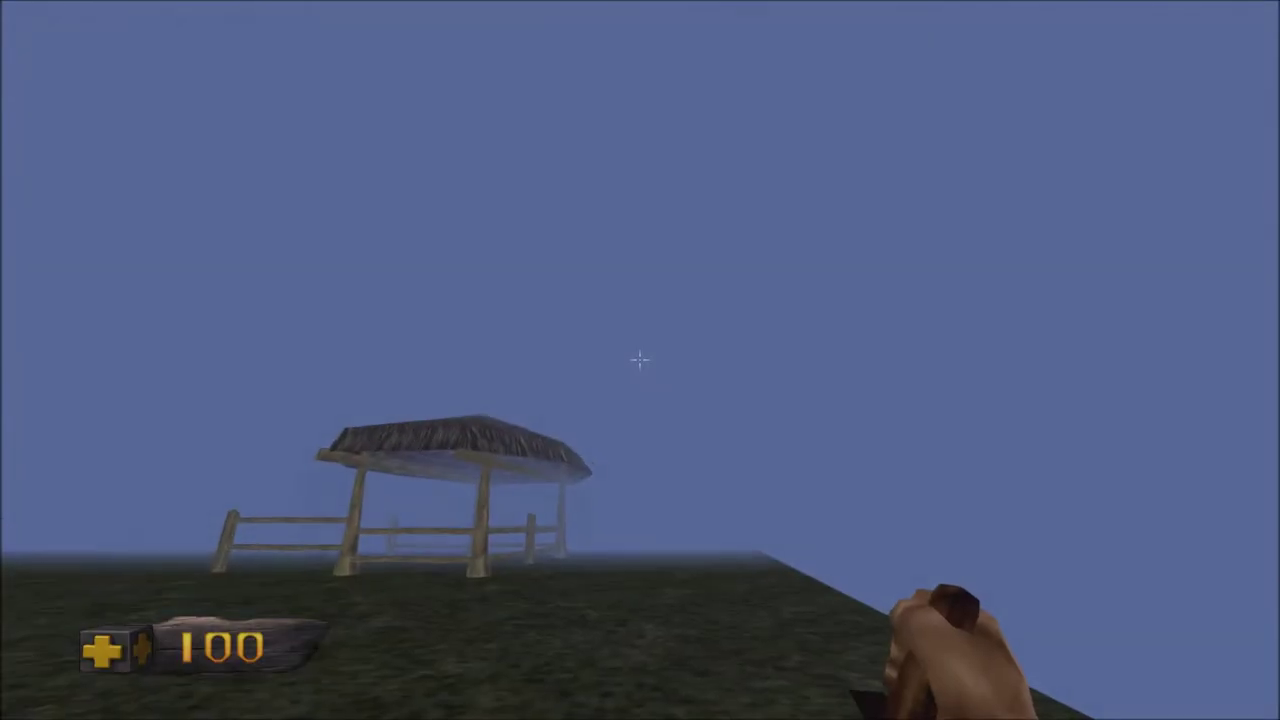
key(Escape)
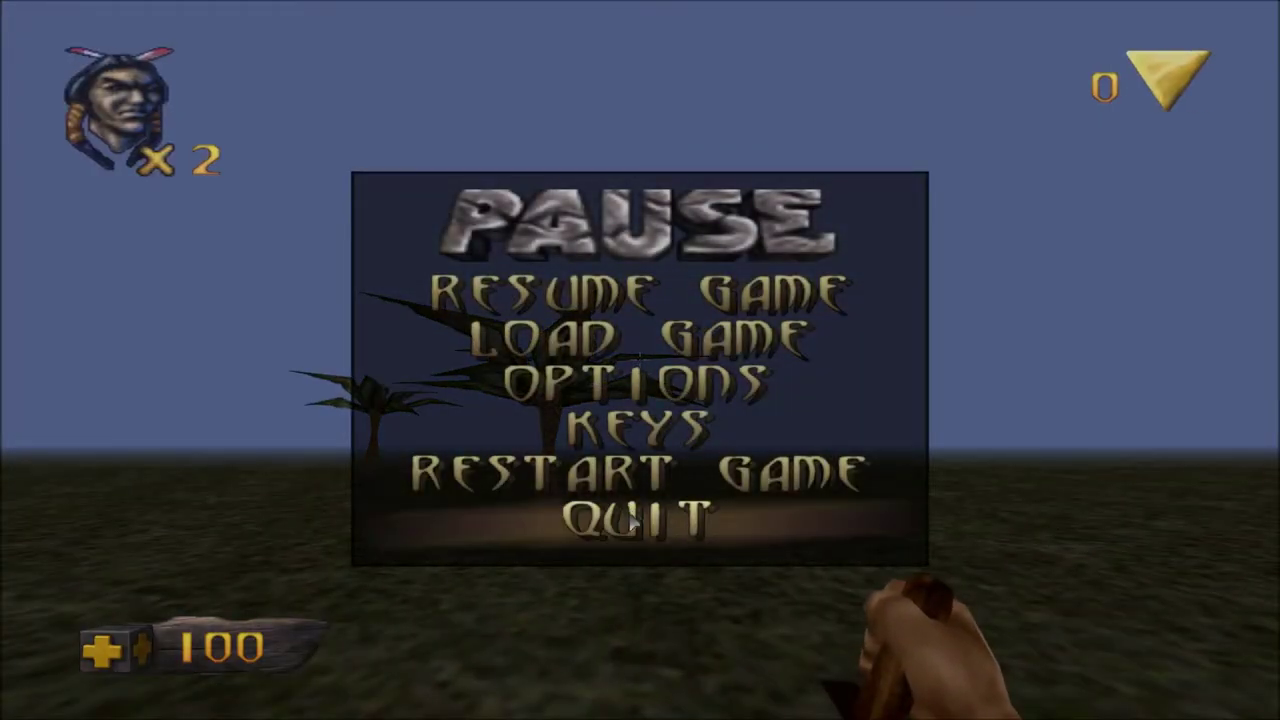
click(629, 517)
click(622, 404)
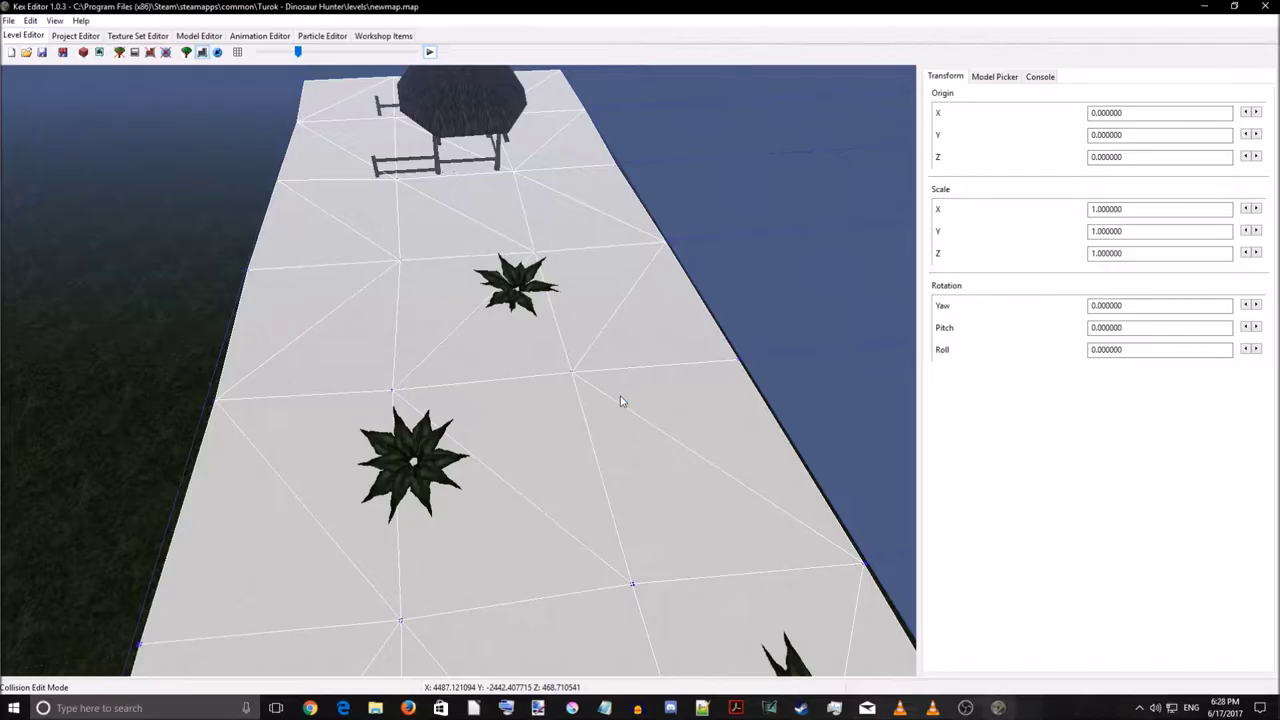
Set the Sky Material in the World Properties to skies/skyMaterials/sky_brown and apply it
scroll(543, 423, down, 5)
scroll(330, 410, up, 3)
right_drag(363, 397, 623, 223)
right_drag(591, 460, 548, 494)
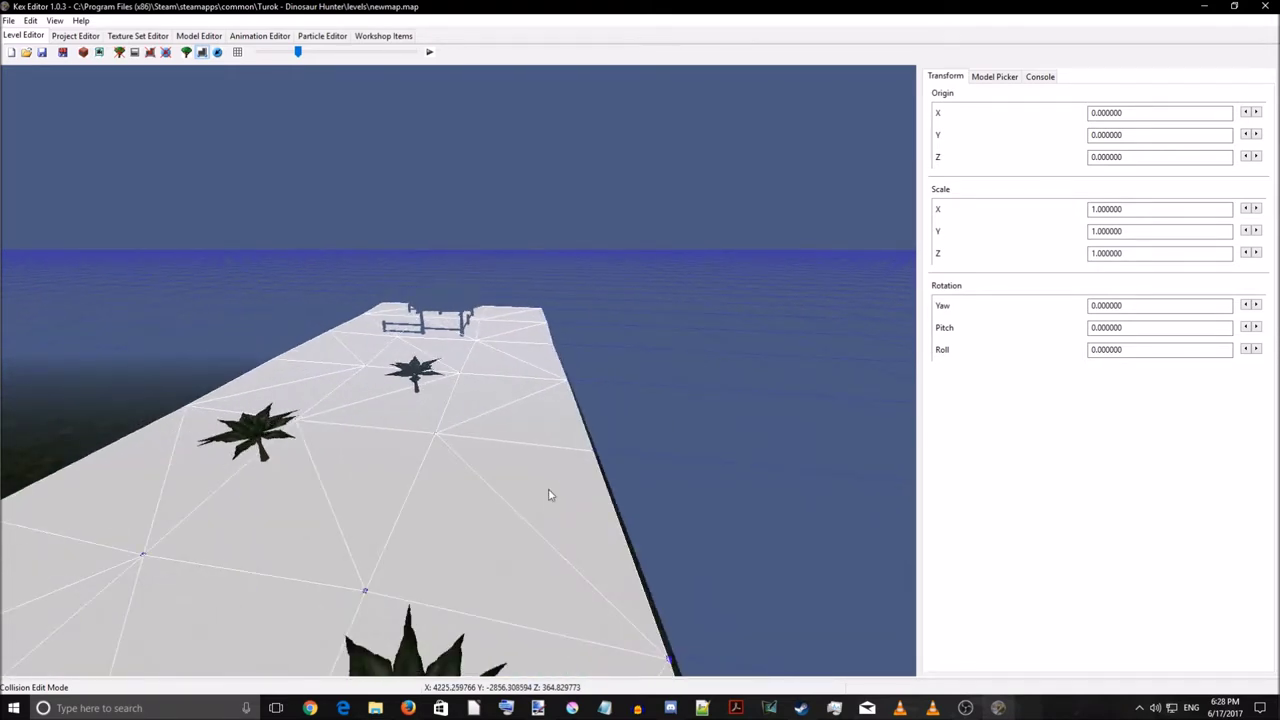
click(54, 20)
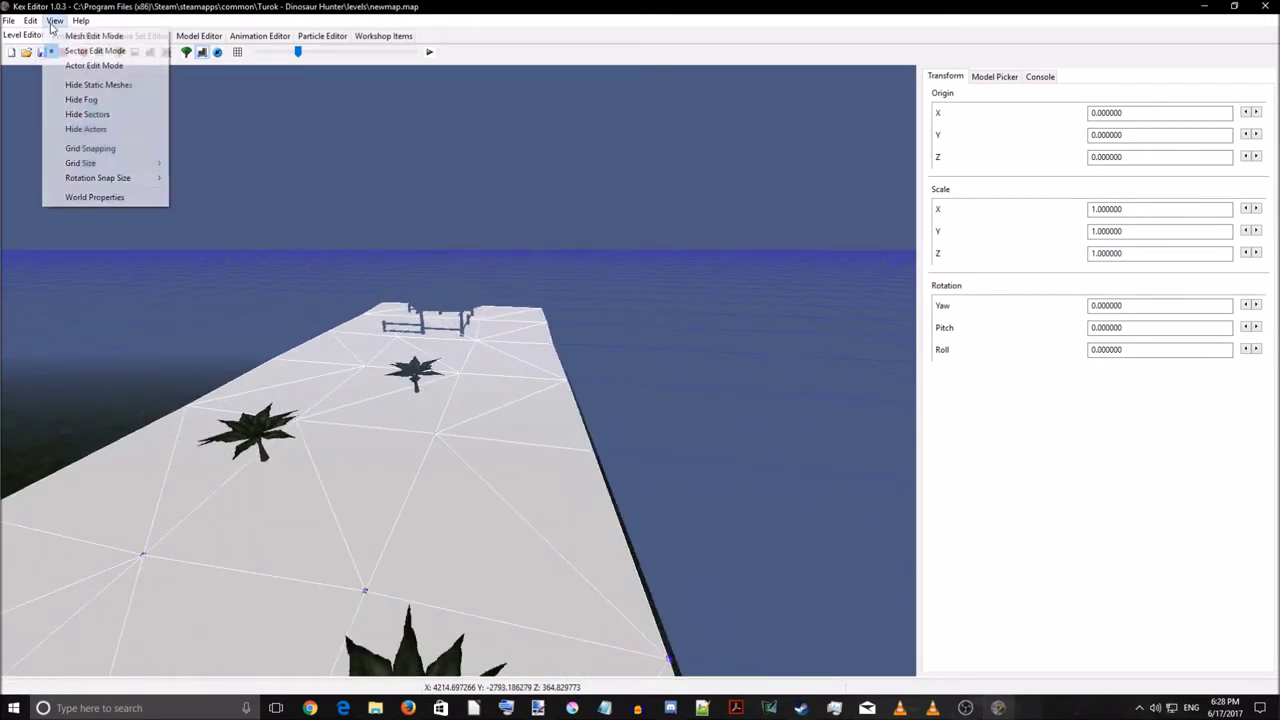
click(95, 197)
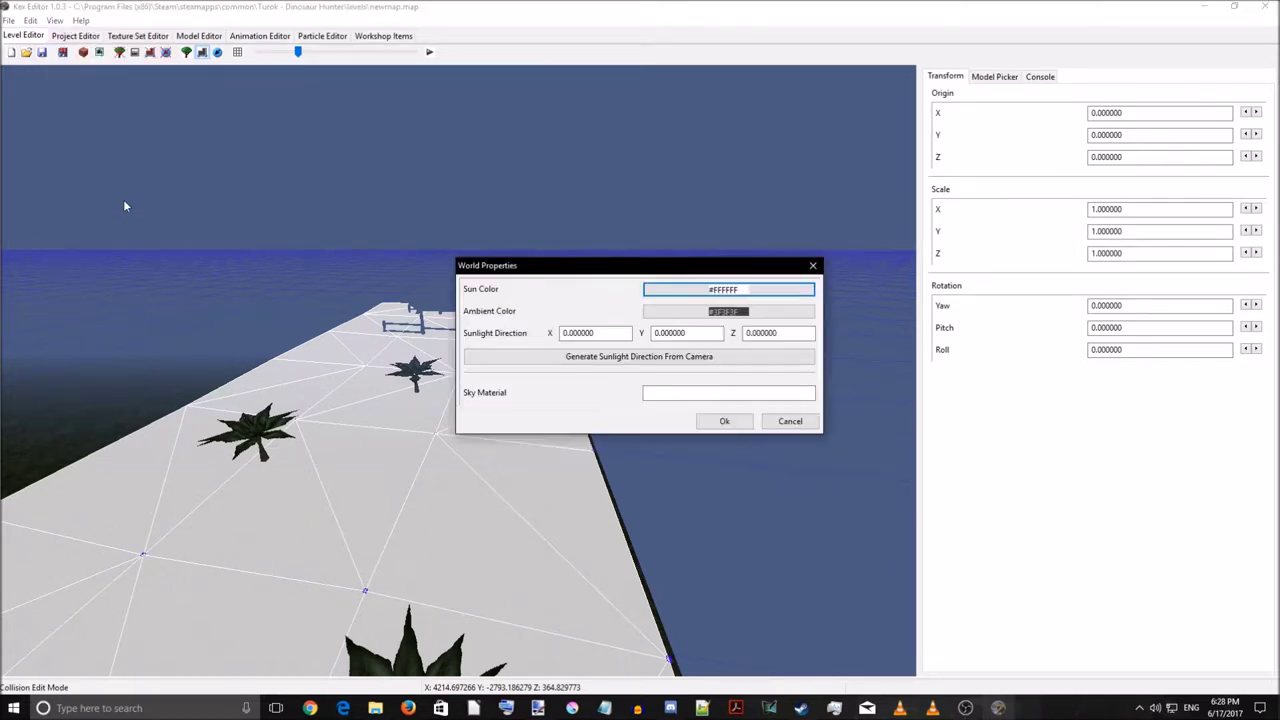
click(693, 393)
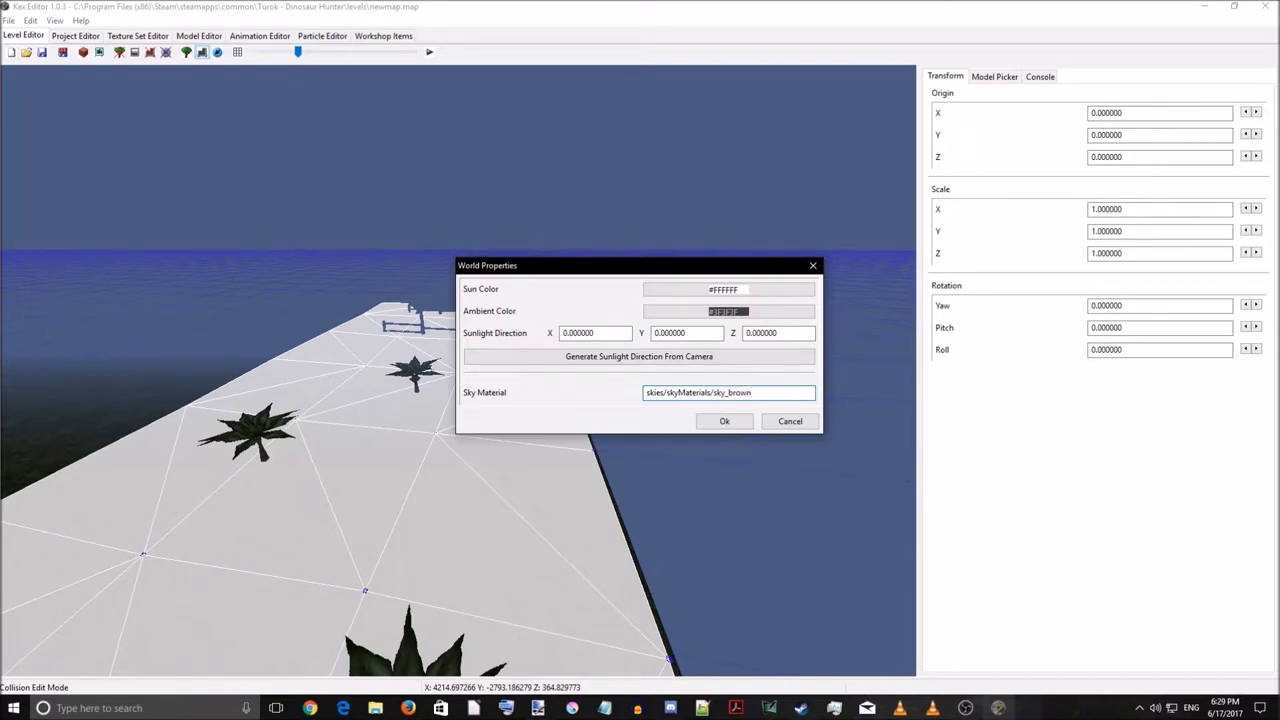
click(740, 422)
Save the level with the new sky material, overwriting newmap.map
right_drag(606, 363, 588, 313)
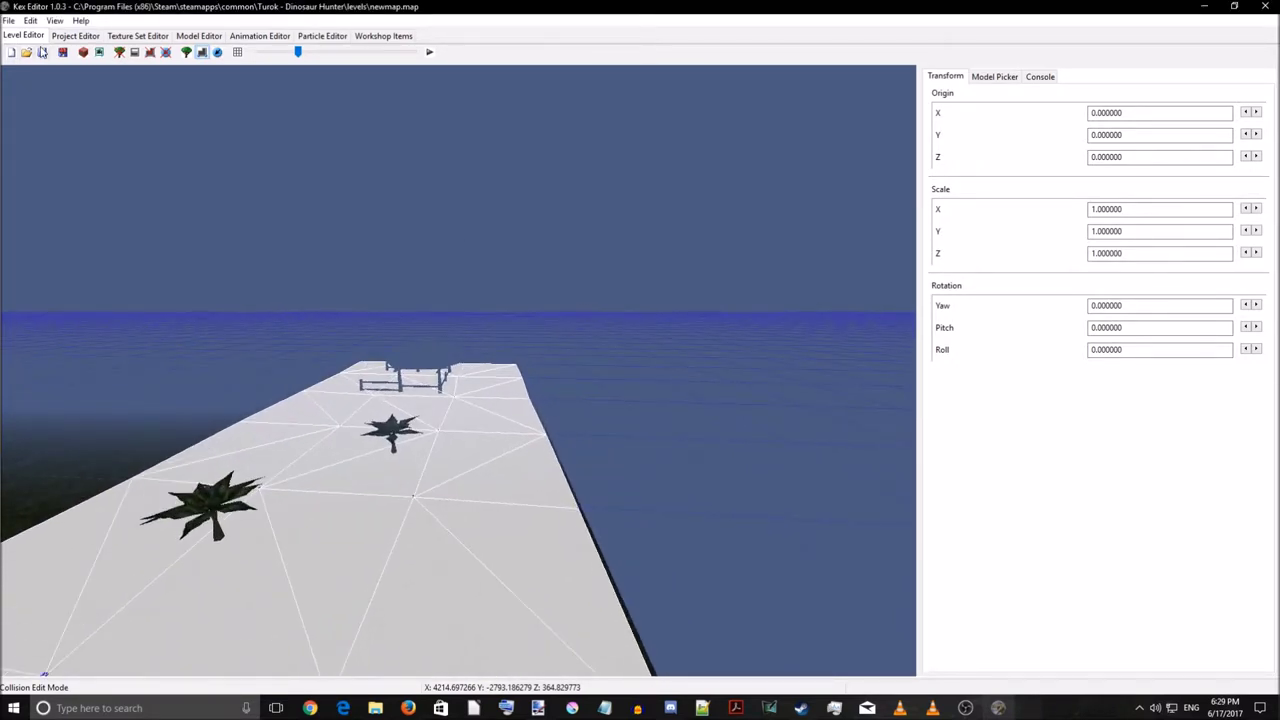
click(42, 52)
click(590, 310)
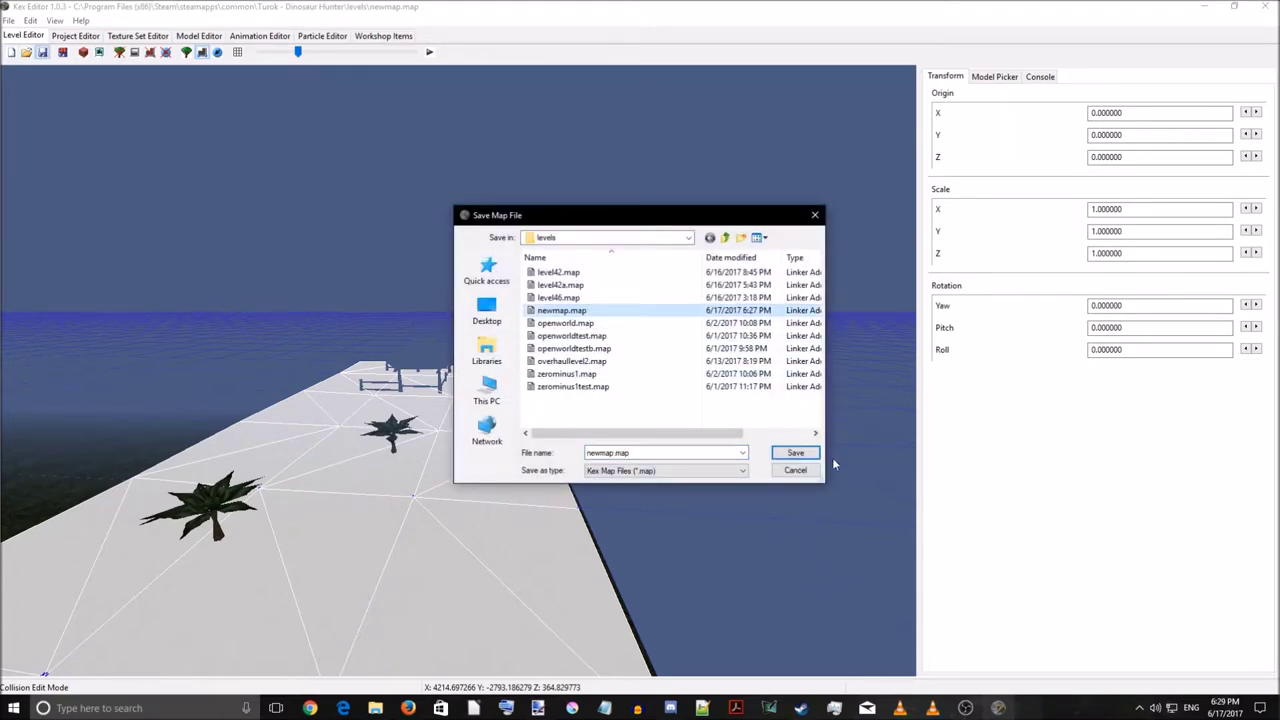
click(798, 452)
click(676, 360)
Play-test the level, skipping the intro, walk near the shelter to examine the sky overhead, and quit the game
right_drag(676, 364, 537, 452)
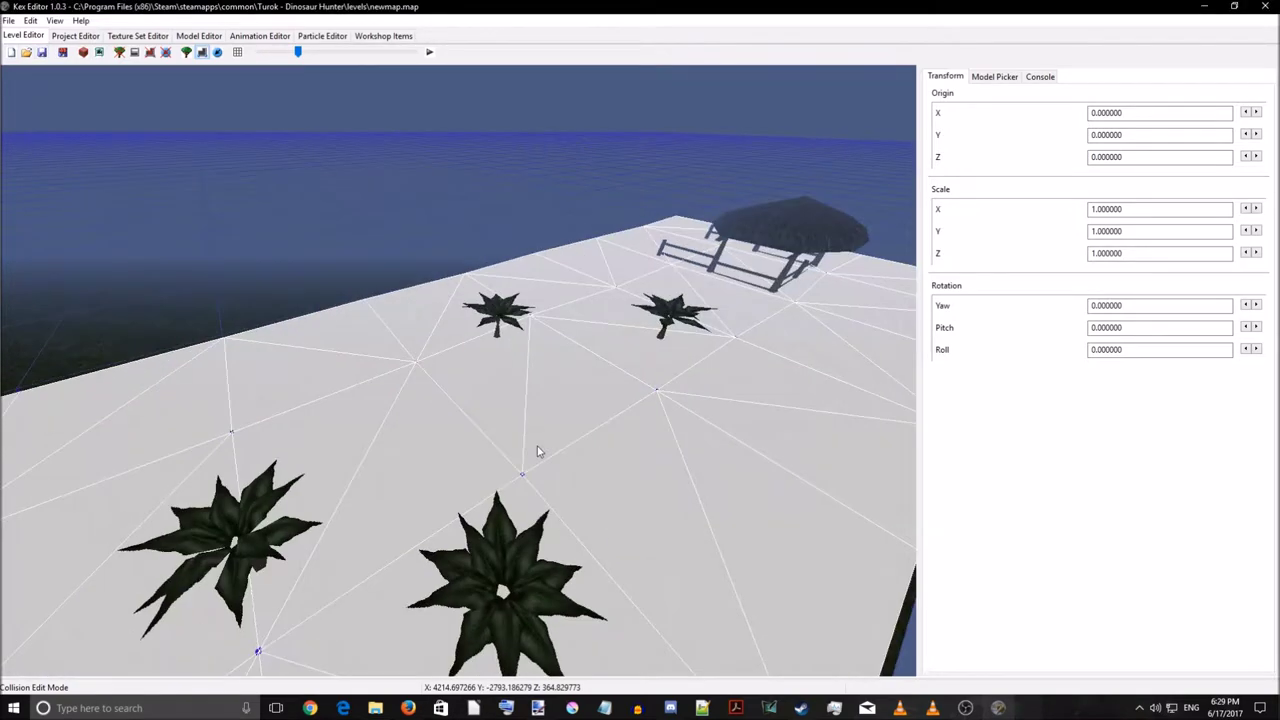
click(429, 53)
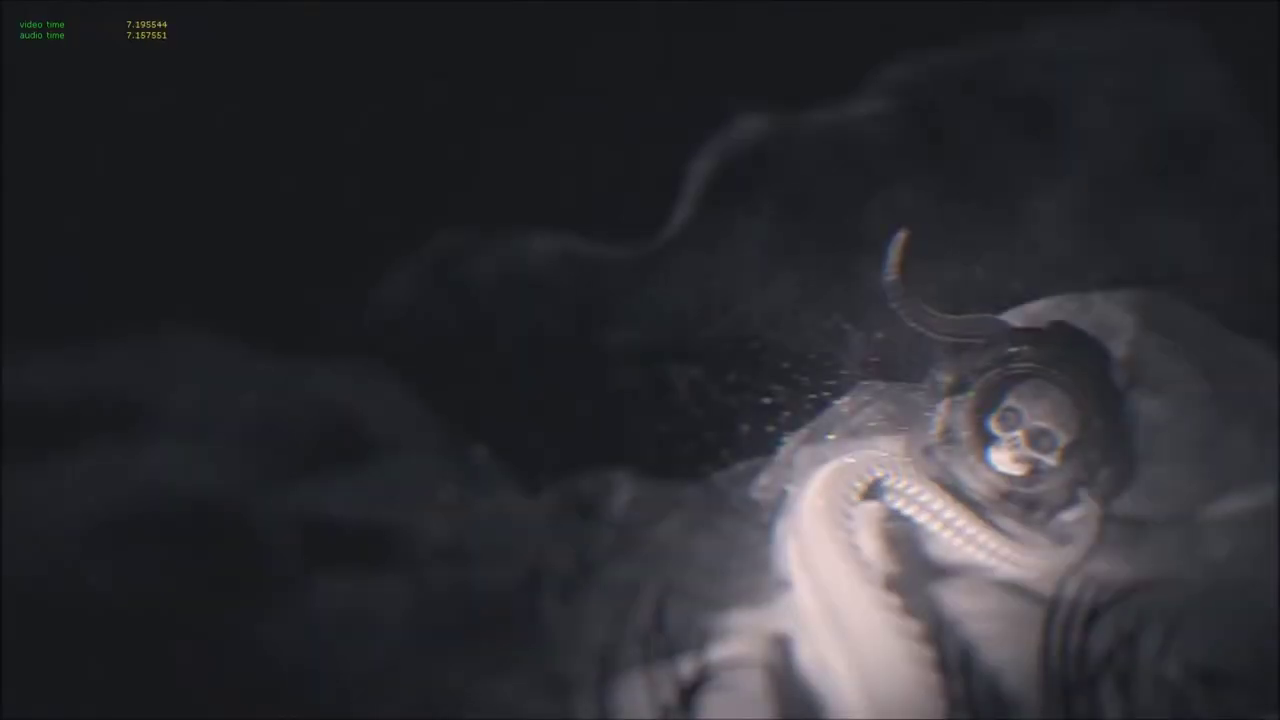
key(Escape)
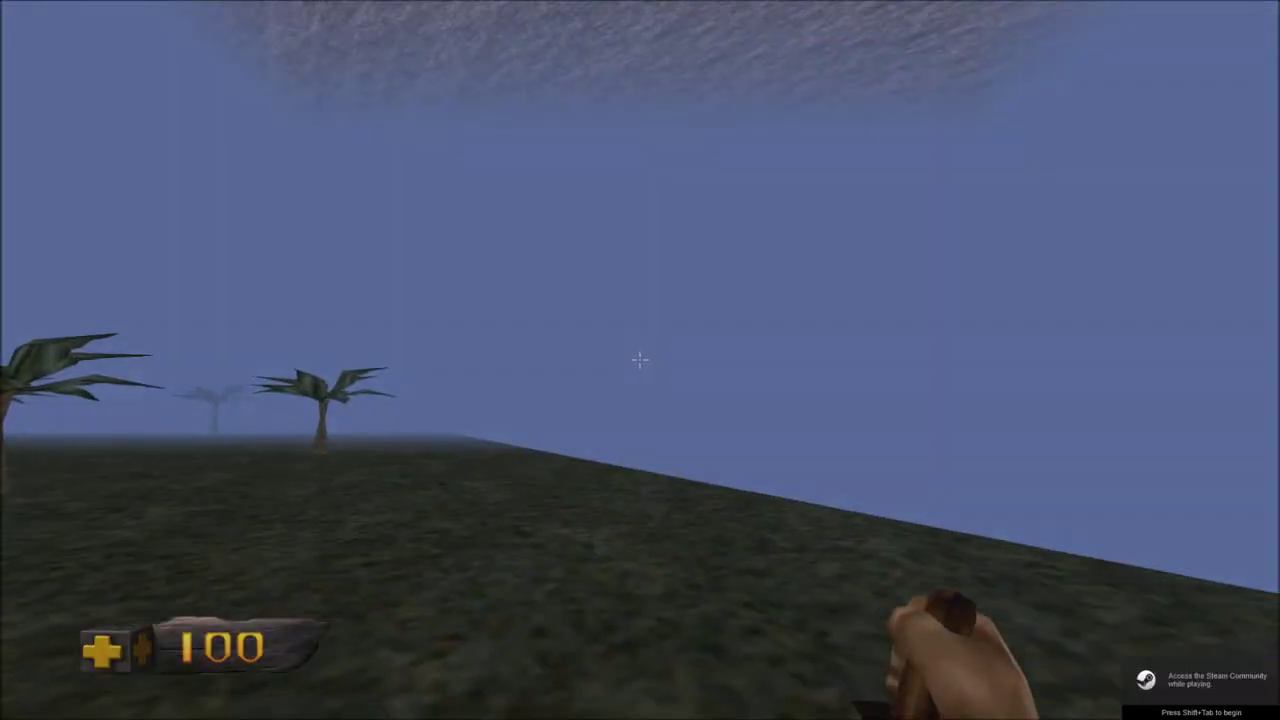
key(w)
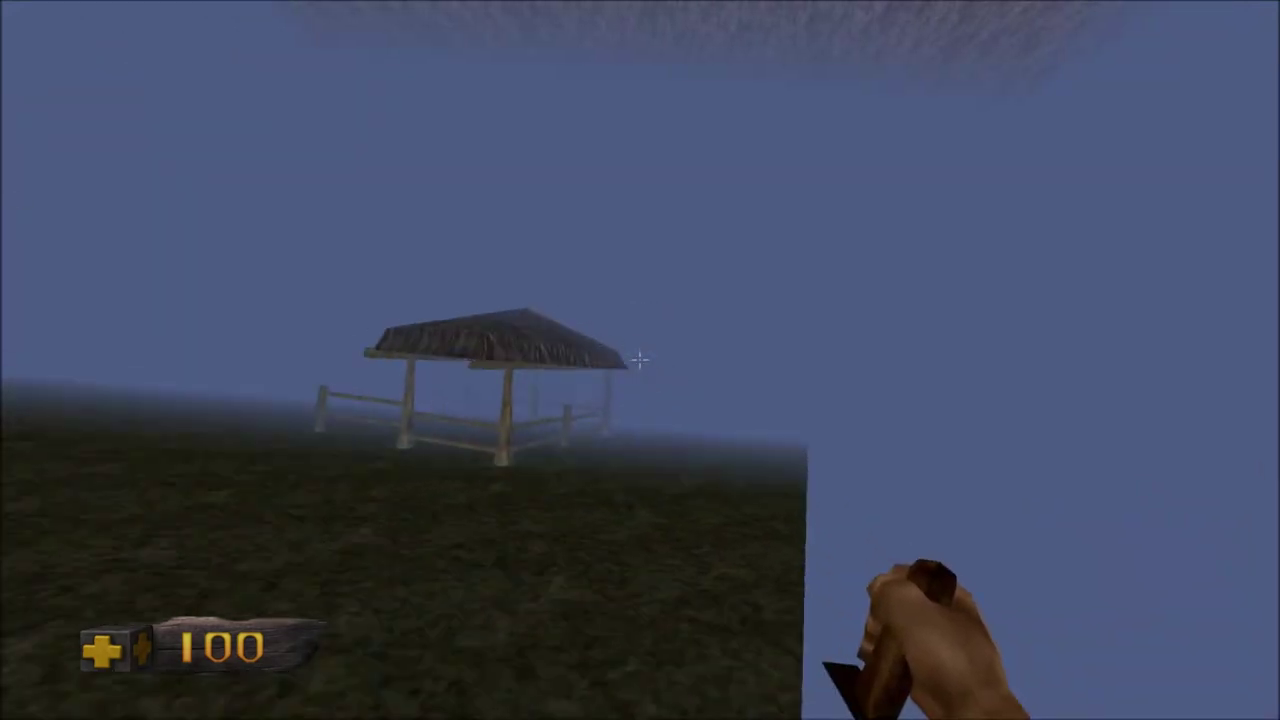
key(w)
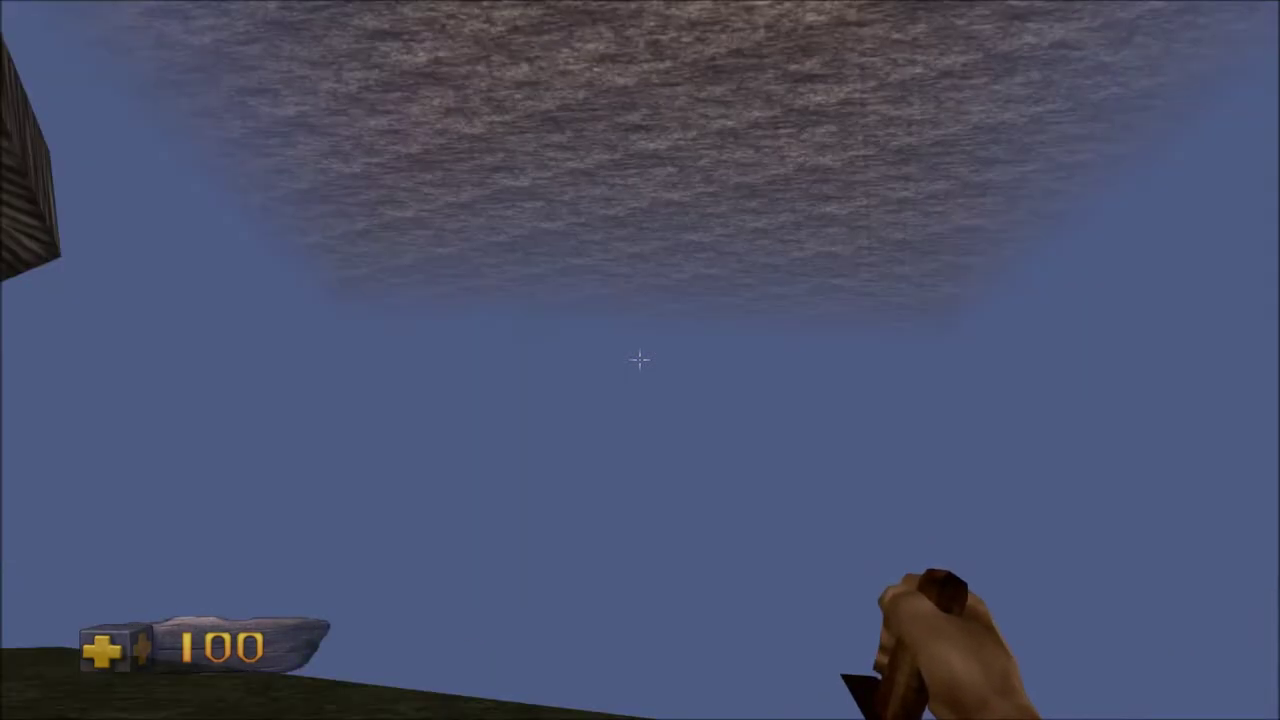
key(Escape)
click(668, 520)
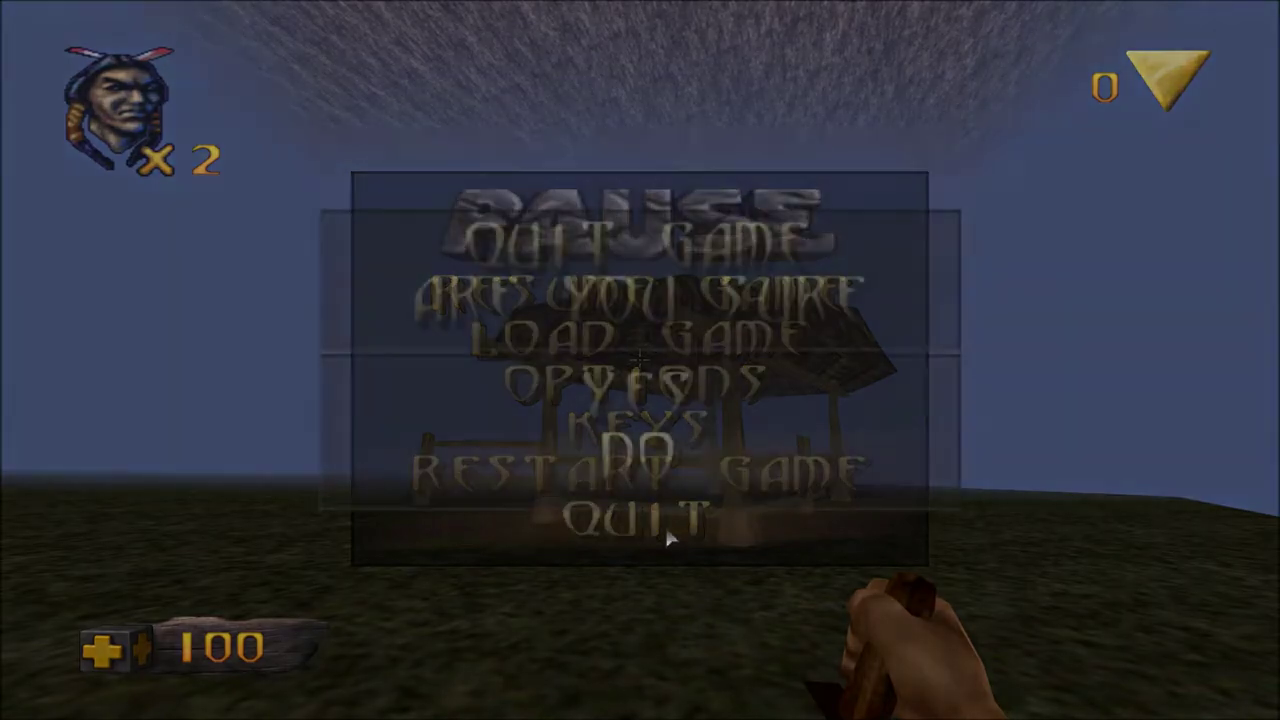
click(648, 397)
Review the selected sectors' settings in the Sector Properties and close the dialog with OK
right_drag(739, 418, 612, 426)
click(680, 417)
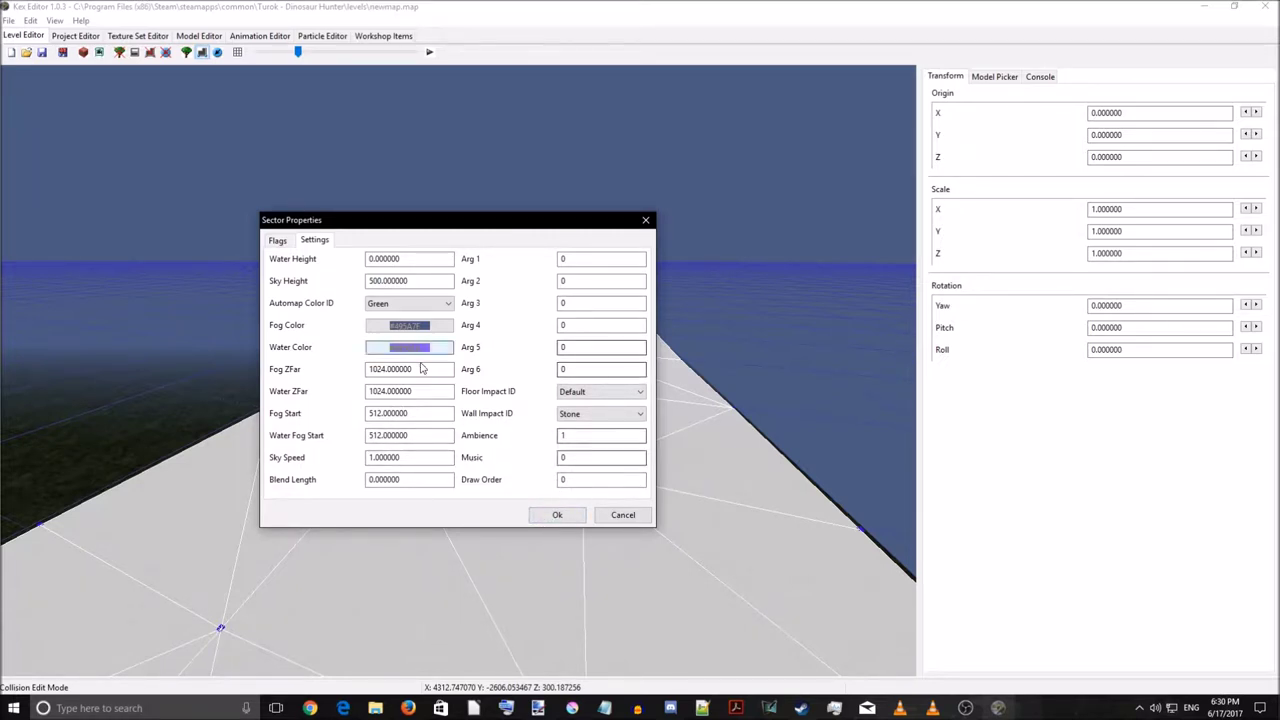
click(556, 517)
Switch the level editor from collision editing to Mesh Edit Mode
right_drag(540, 526, 264, 302)
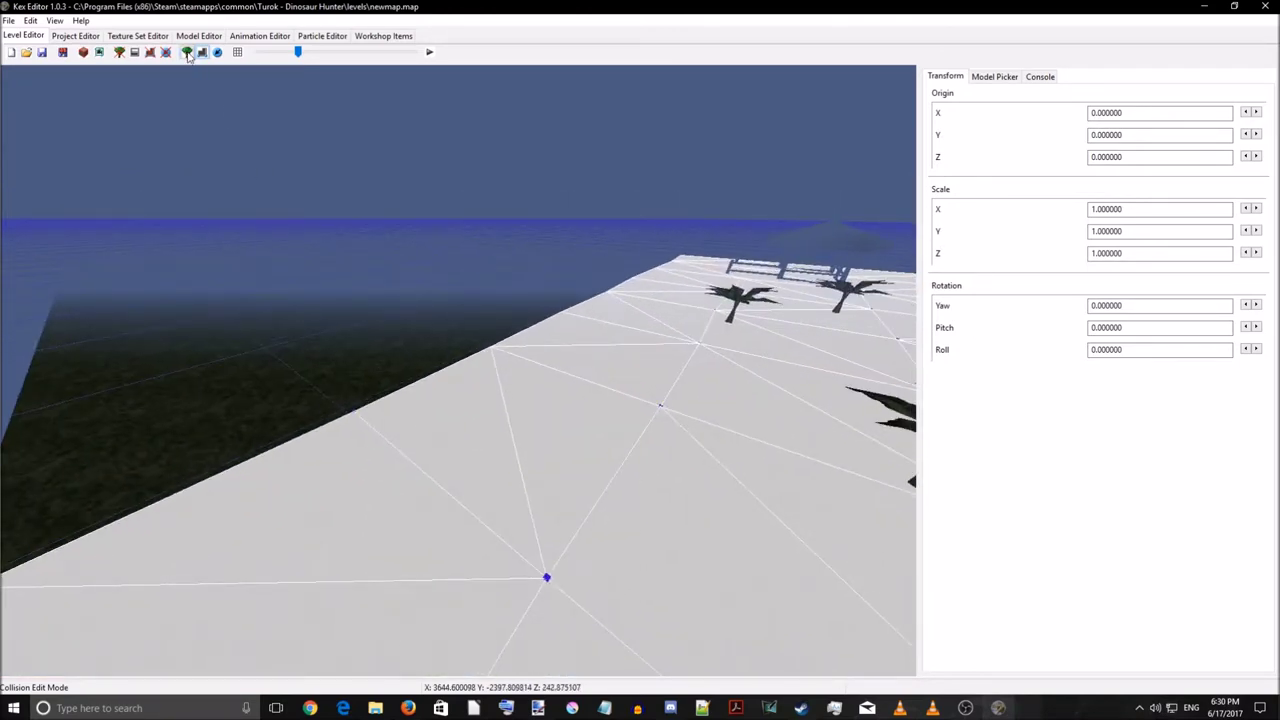
click(186, 52)
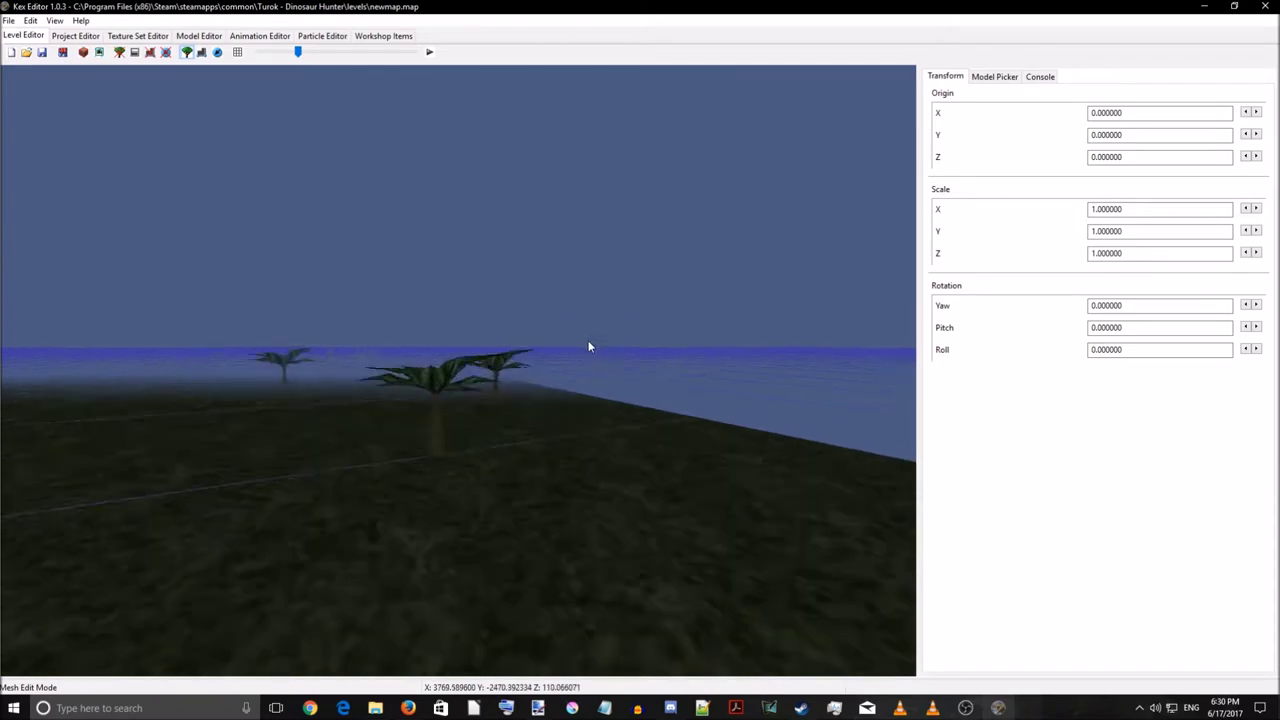